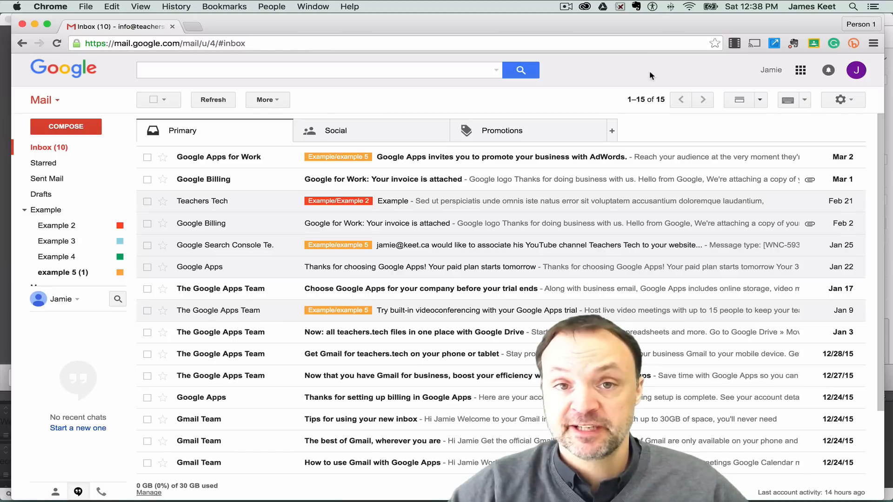
Switch from Gmail to Google Calendar using the Google apps list.
left_click(802, 70)
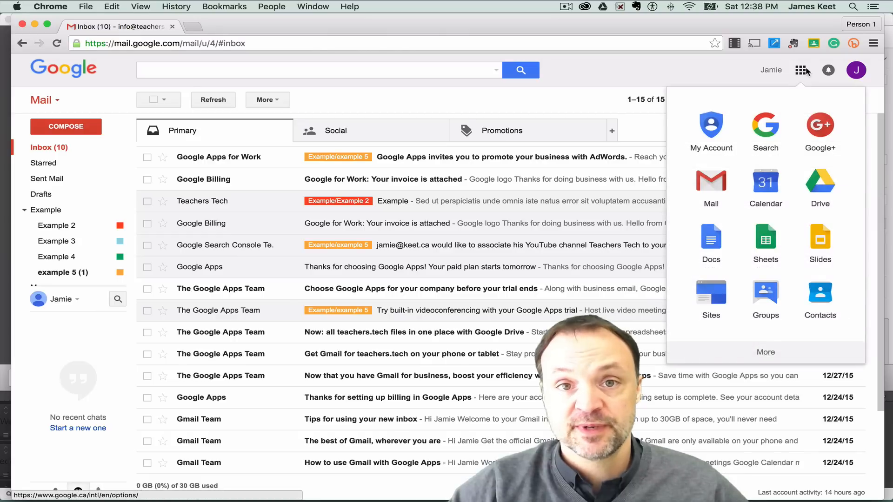
left_click(768, 186)
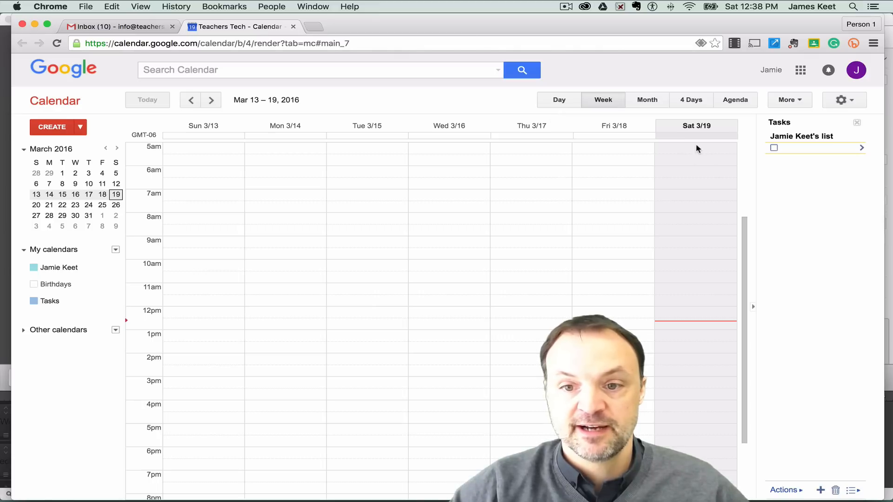
scroll(290, 204, "down", 4)
scroll(291, 198, "up", 4)
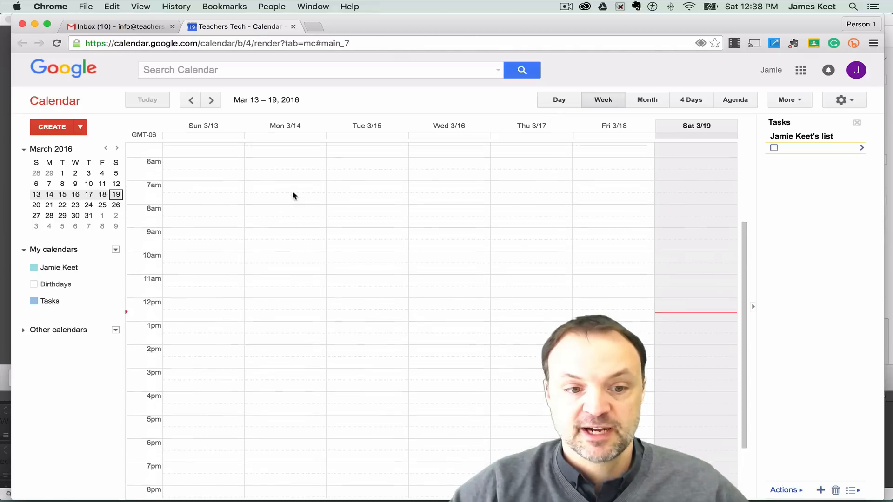
scroll(290, 191, "up", 5)
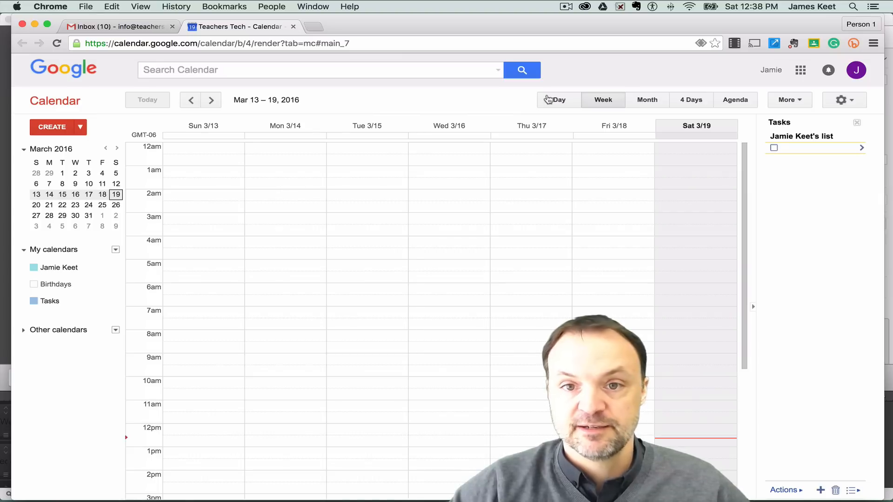
Look through the calendar's Day, Week, Month, 4 Days and Agenda views, and return to the Week view.
left_click(560, 103)
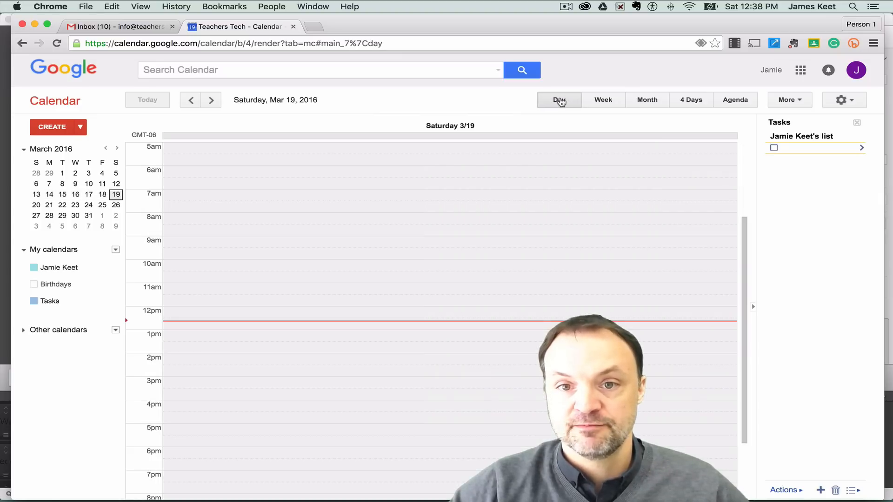
left_click(600, 102)
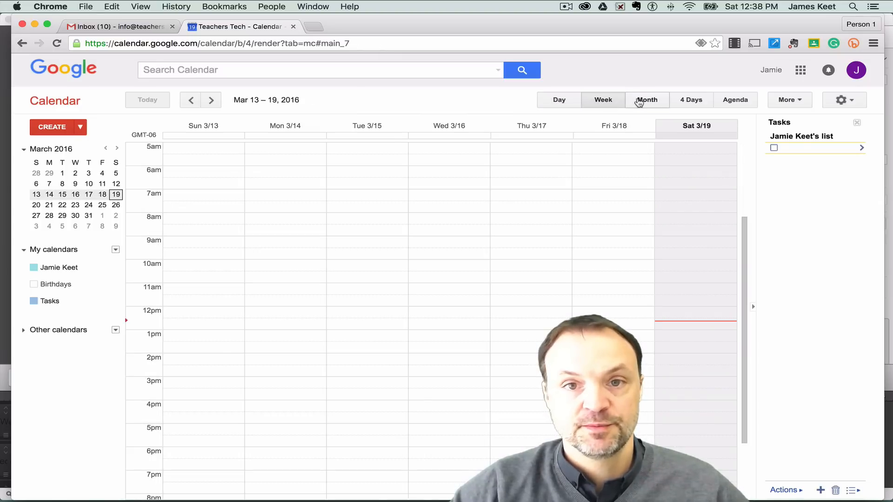
left_click(644, 102)
left_click(677, 105)
left_click(731, 105)
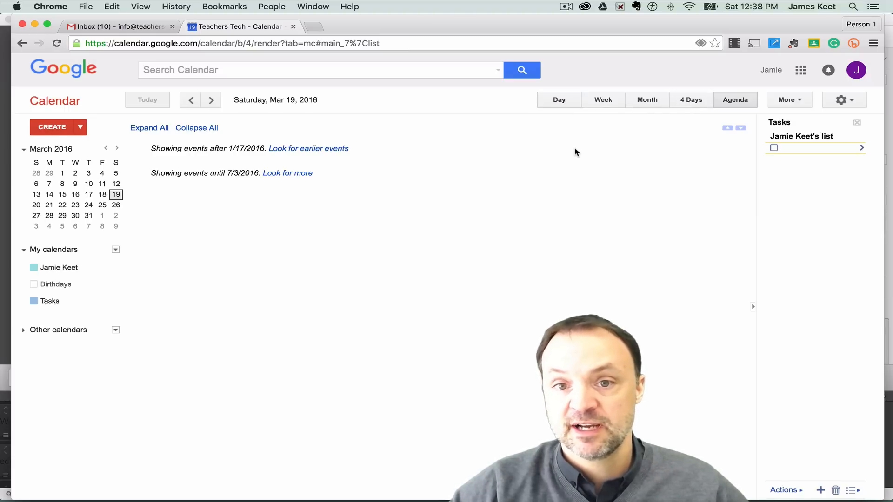
left_click(603, 104)
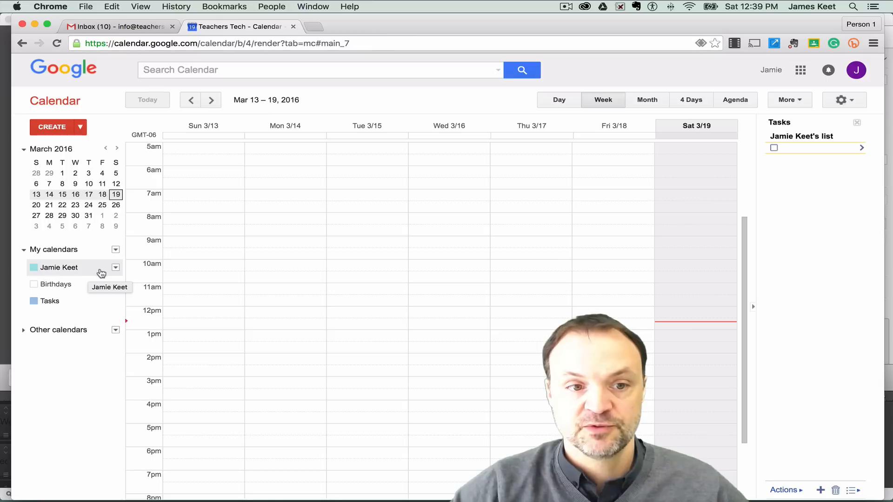
Toggle the Birthdays calendar on and off, and the Tasks calendar off and back on.
left_click(76, 286)
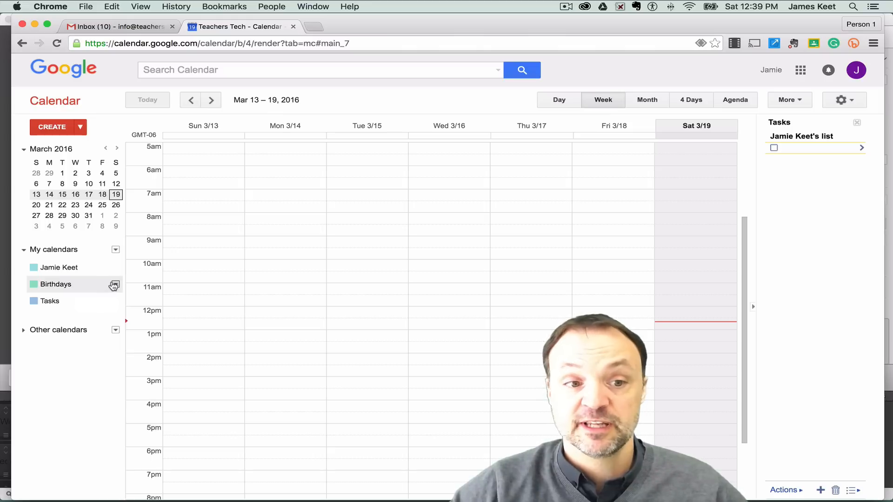
left_click(105, 289)
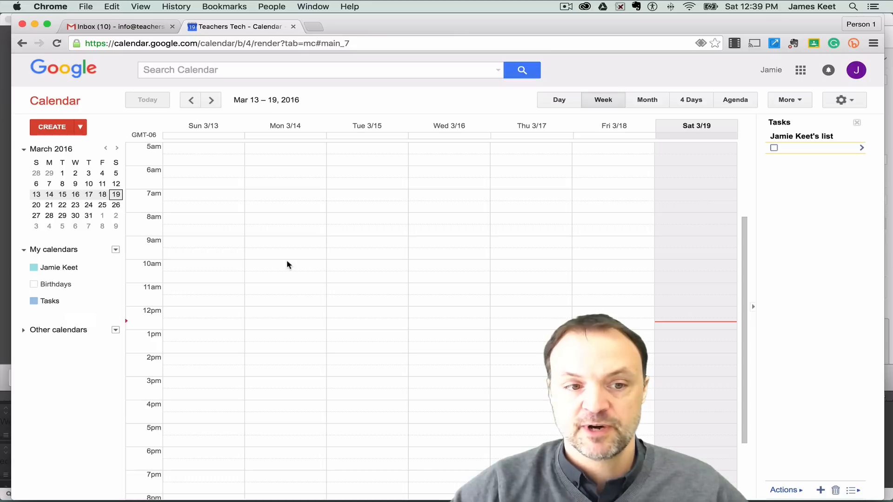
left_click(68, 306)
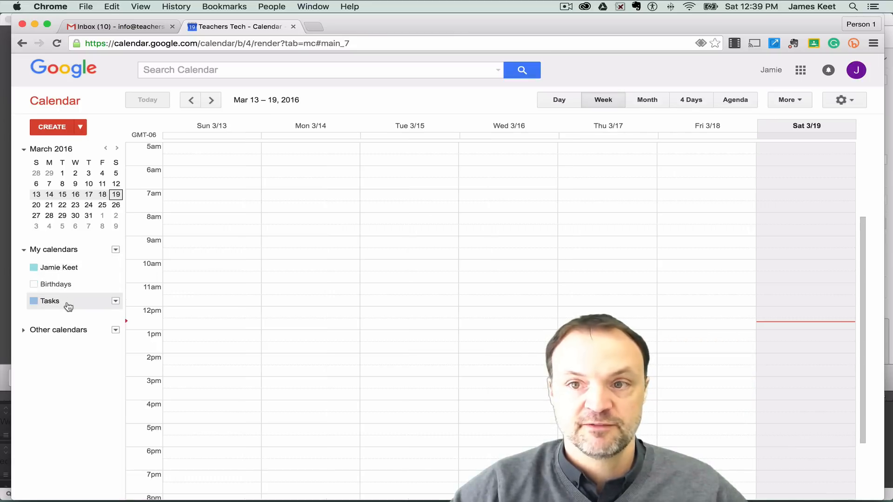
left_click(68, 306)
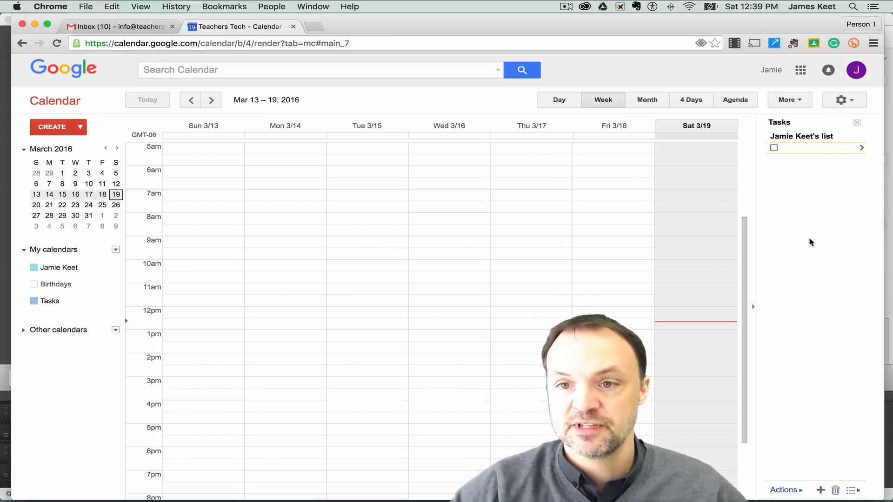
Add a task named "Example" to the task list and set its due date to Tue, Mar 22.
left_click(807, 147)
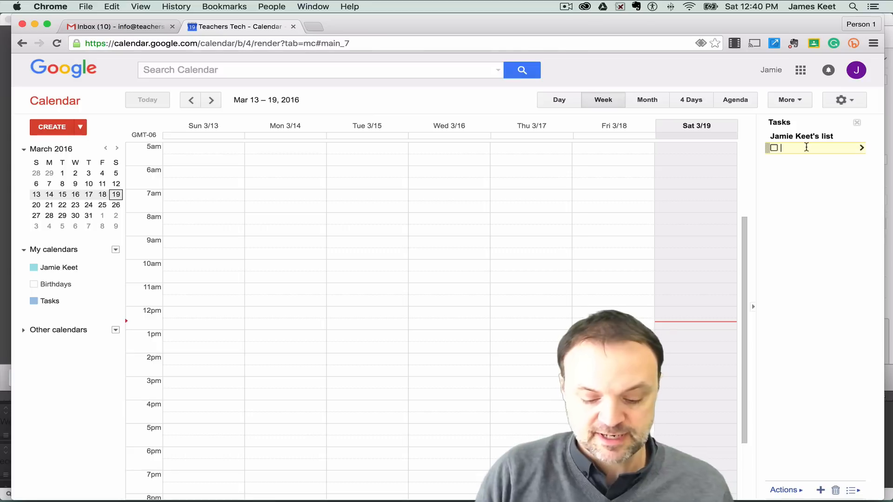
type("Example")
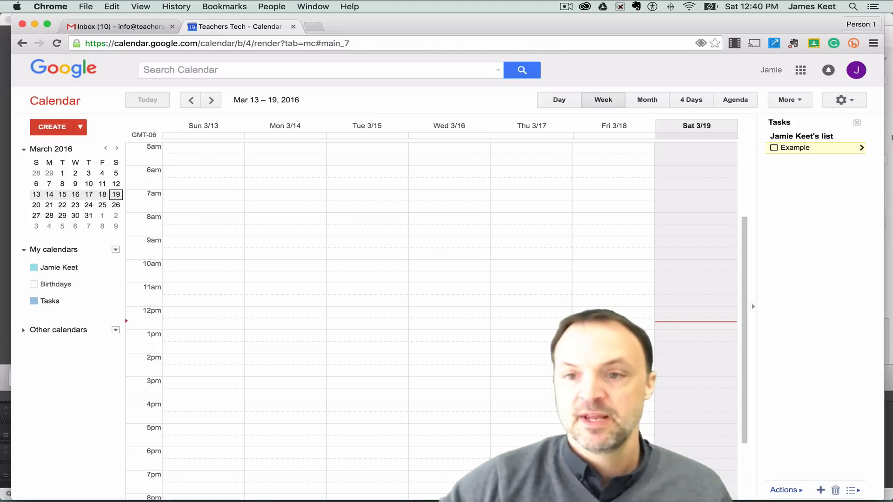
left_click(861, 149)
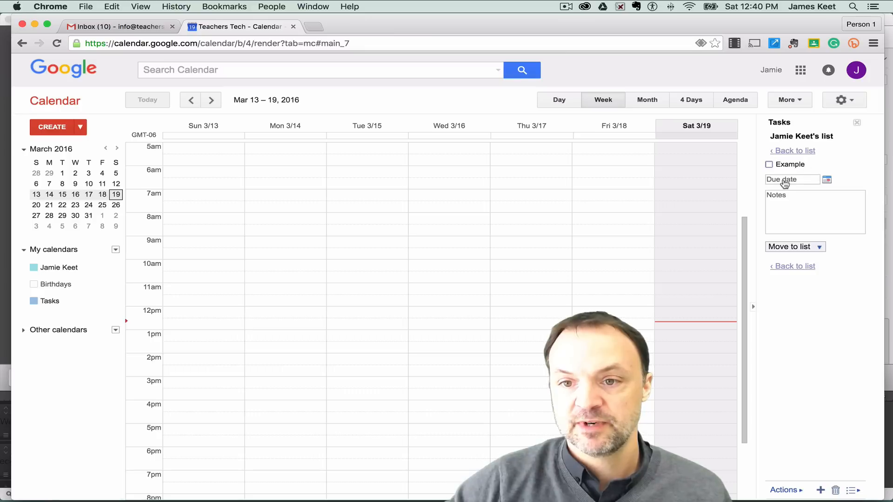
left_click(827, 180)
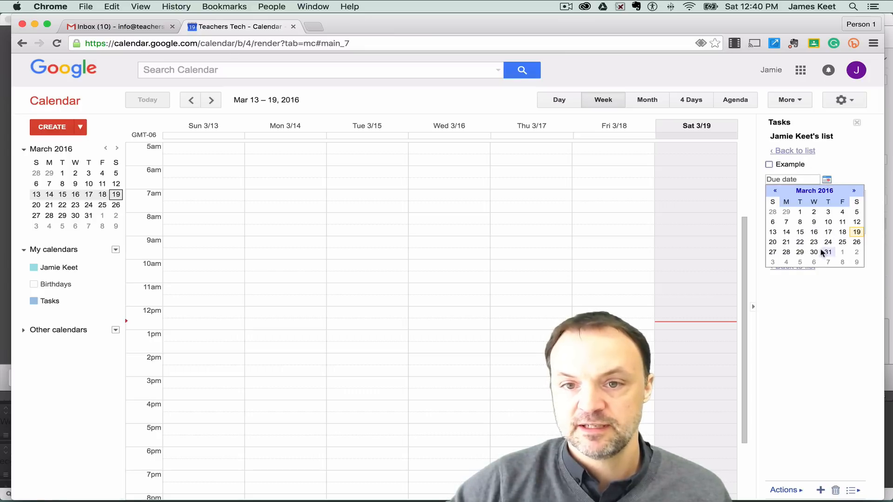
left_click(799, 242)
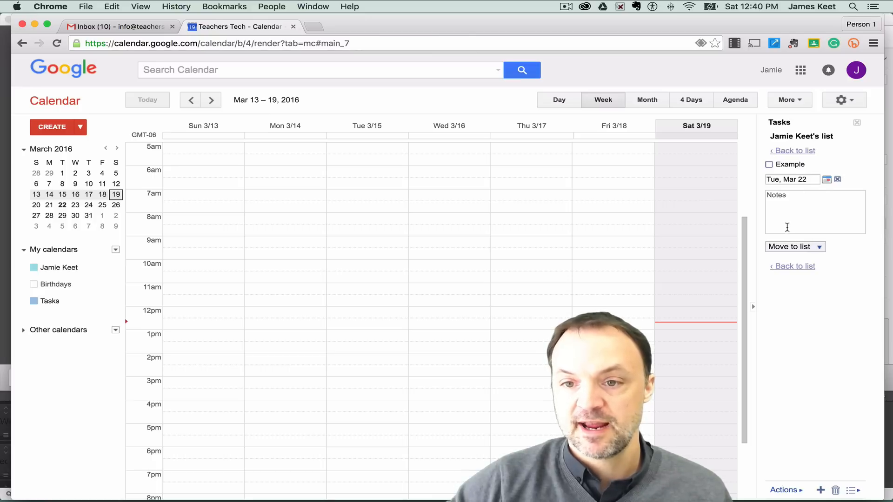
Add the note "Finish job" to the Example task and return to the task list.
left_click(803, 201)
type("Finish job")
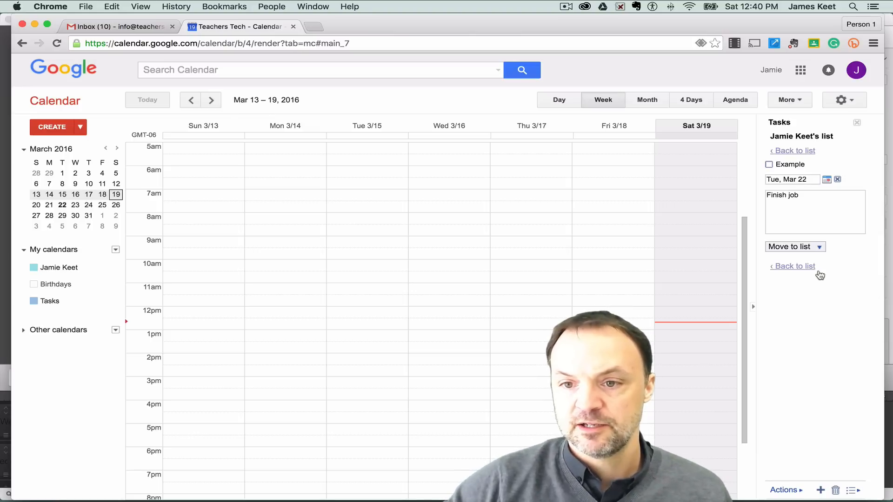
left_click(795, 266)
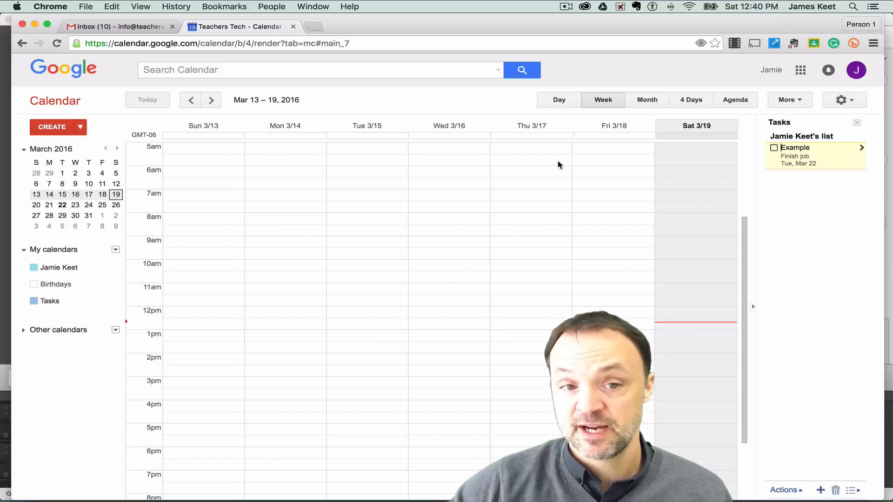
left_click(411, 110)
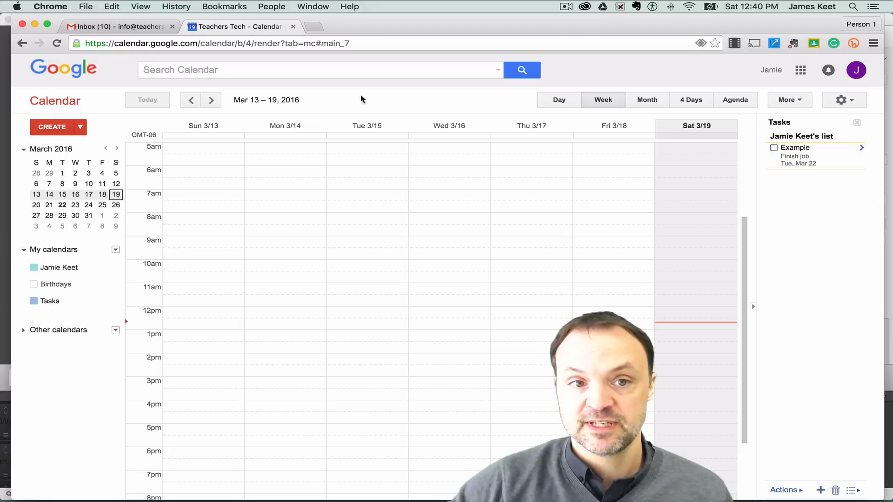
In the week of Mar 20–26, move the Example task to Wed 3/23 and from there to Mon 3/21.
left_click(212, 101)
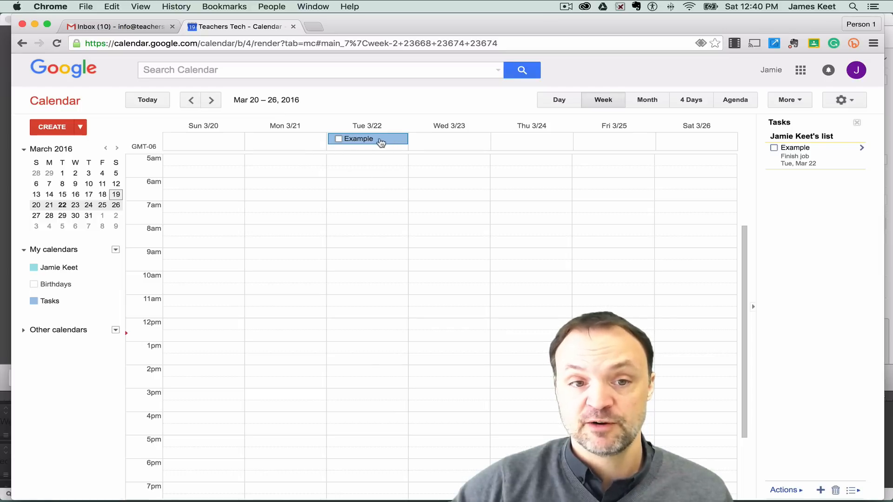
left_click_drag(386, 139, 474, 150)
left_click(807, 175)
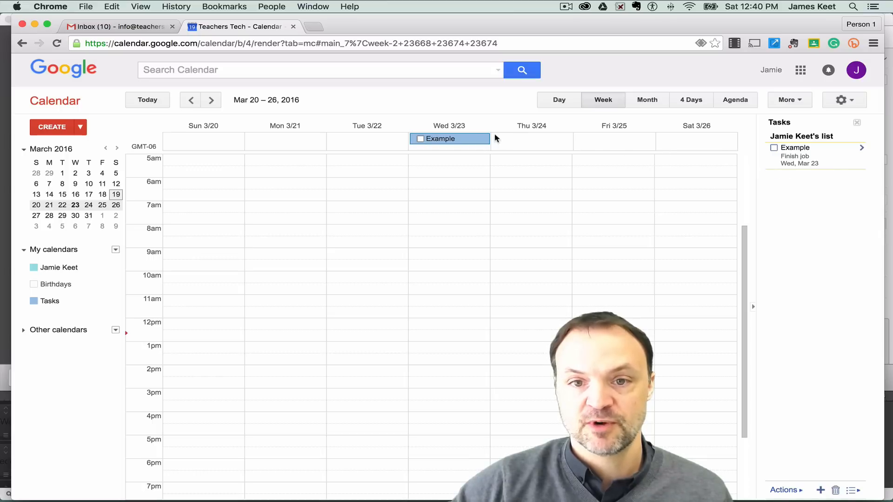
left_click_drag(472, 143, 301, 140)
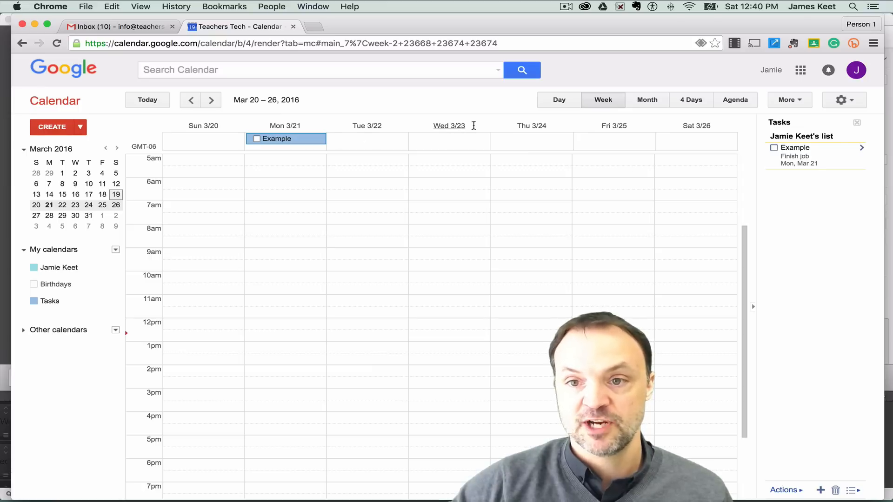
Mark the Example task on Mon 3/21 as completed and delete it.
left_click(256, 140)
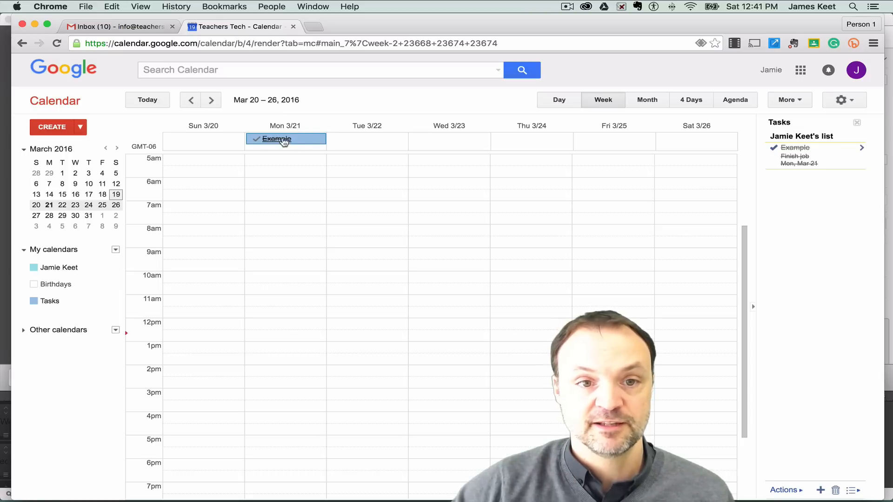
left_click(317, 141)
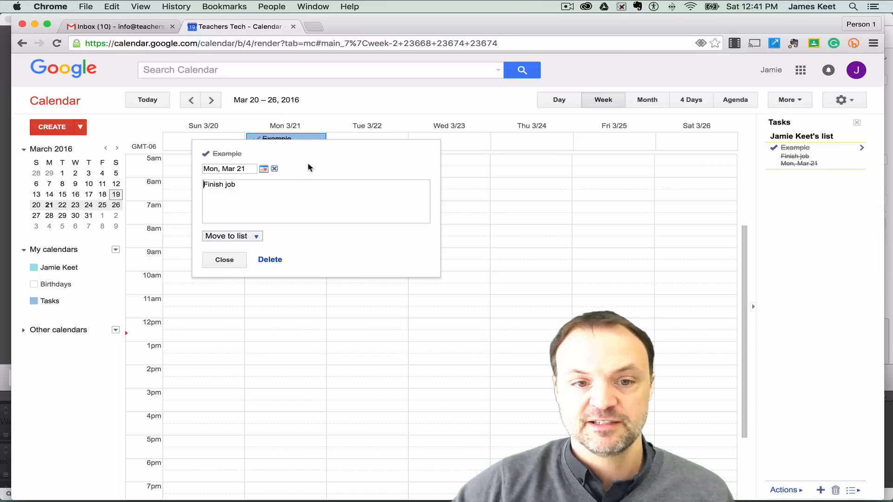
left_click(268, 260)
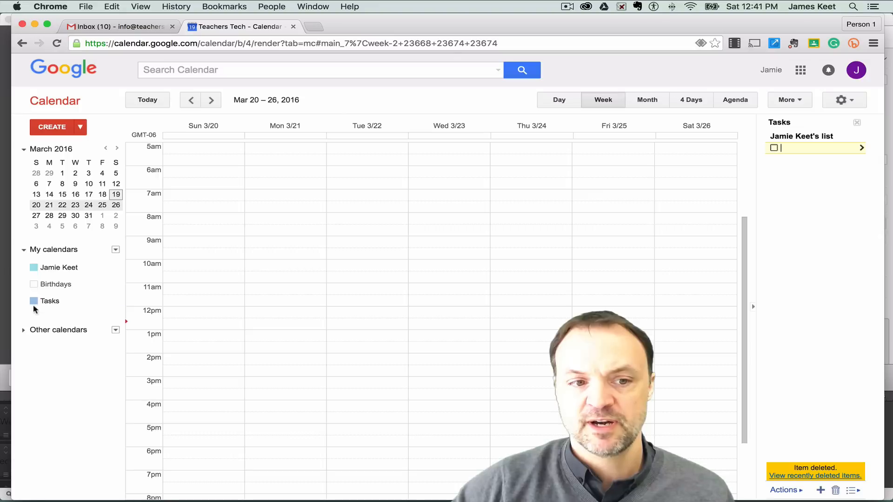
Hide the Tasks calendar, and toggle the Birthdays calendar on and off again.
left_click(46, 289)
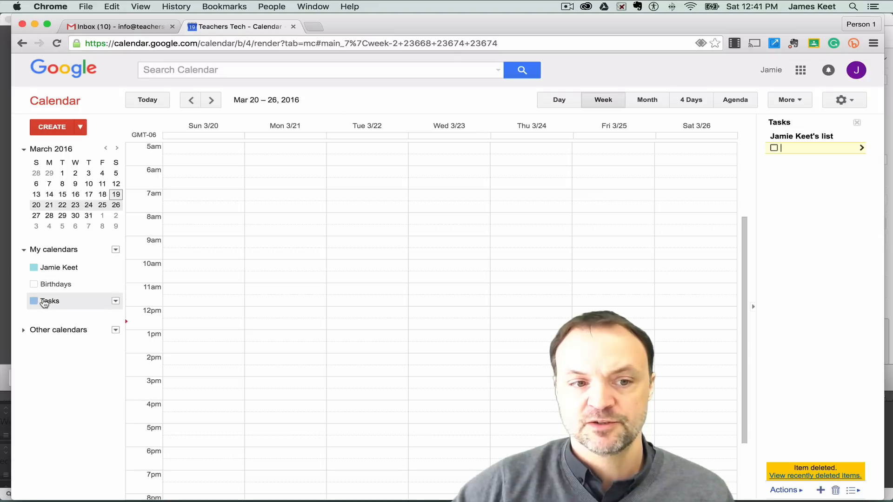
left_click(47, 303)
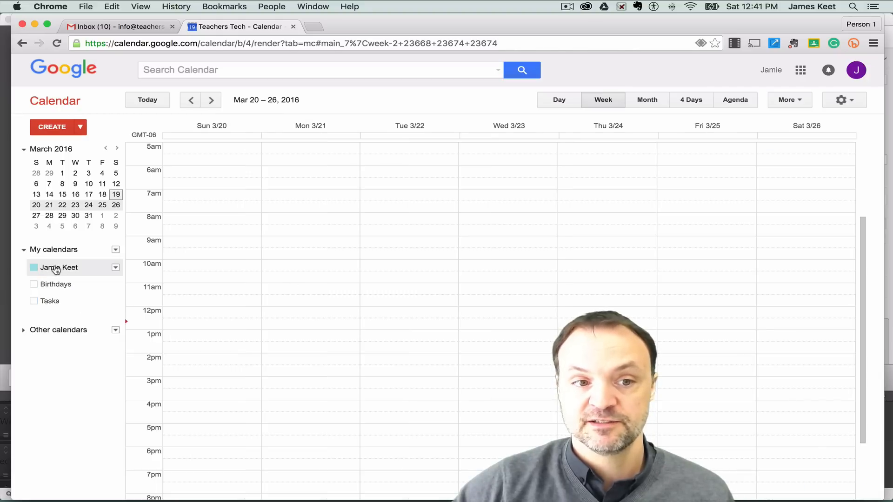
left_click(55, 289)
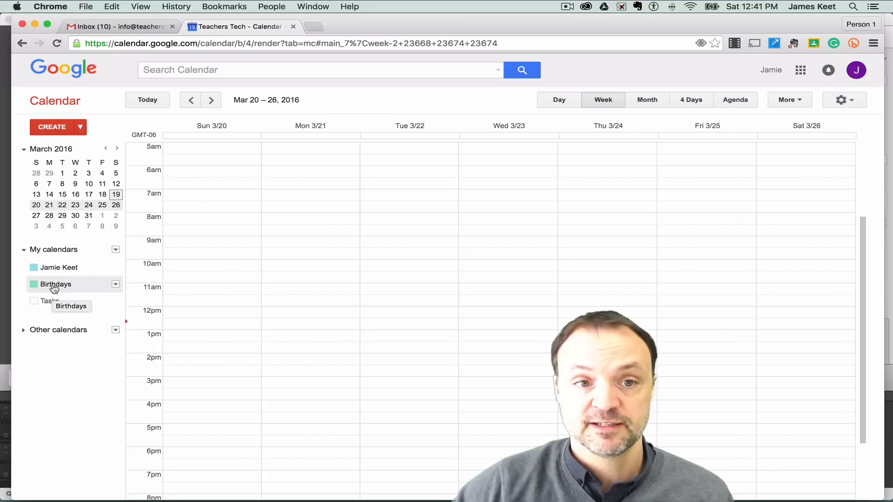
left_click(54, 288)
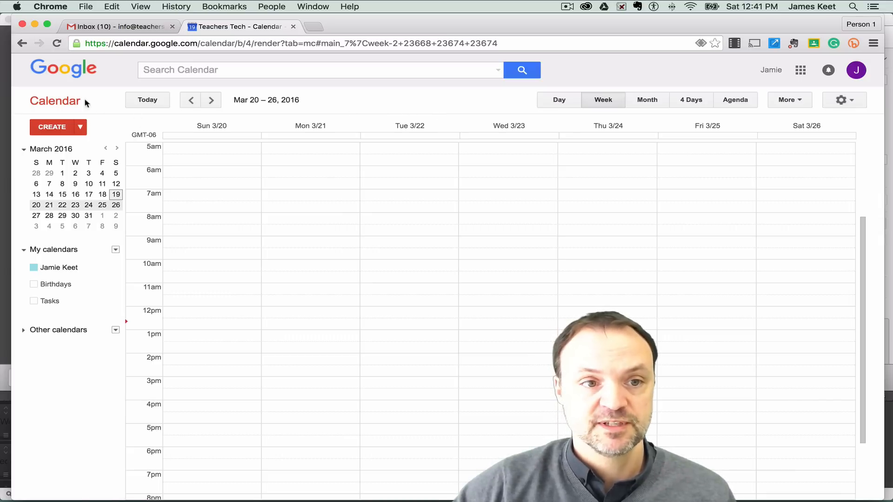
Quick-add the event "Dinner with mom today at 6pm" and show the calendar in Month view.
left_click(81, 129)
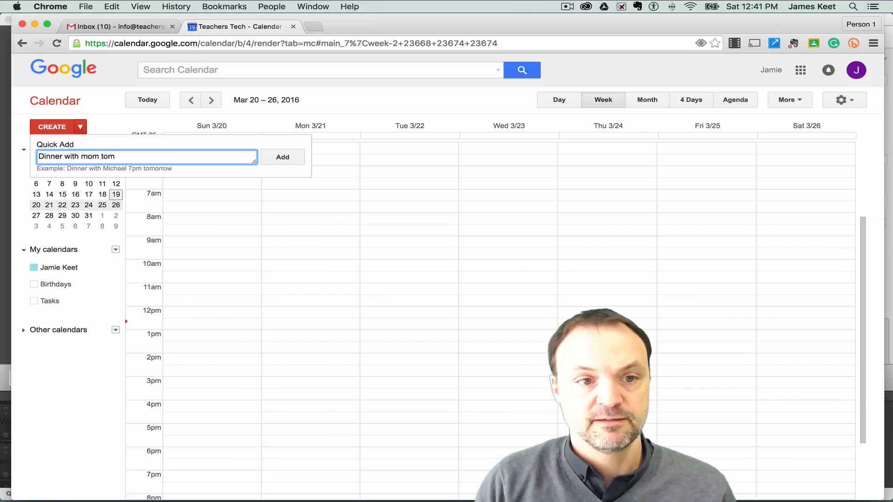
type("Dinner with mom today")
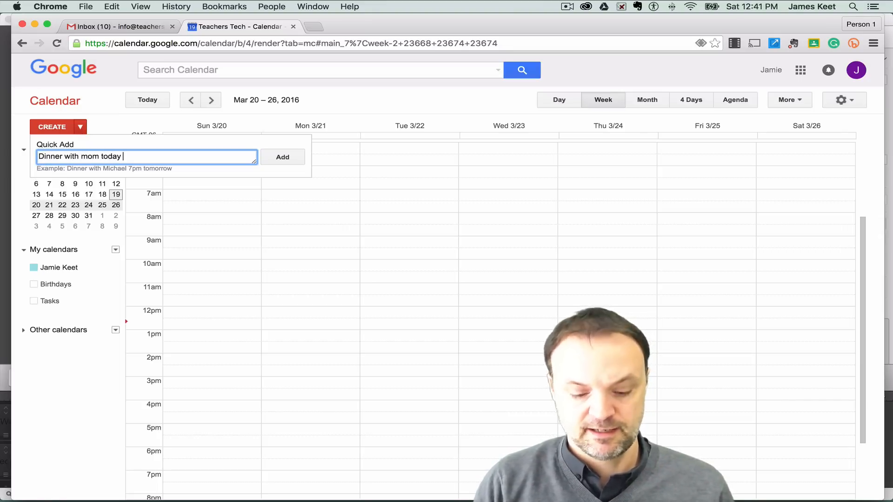
type(" at 6pm")
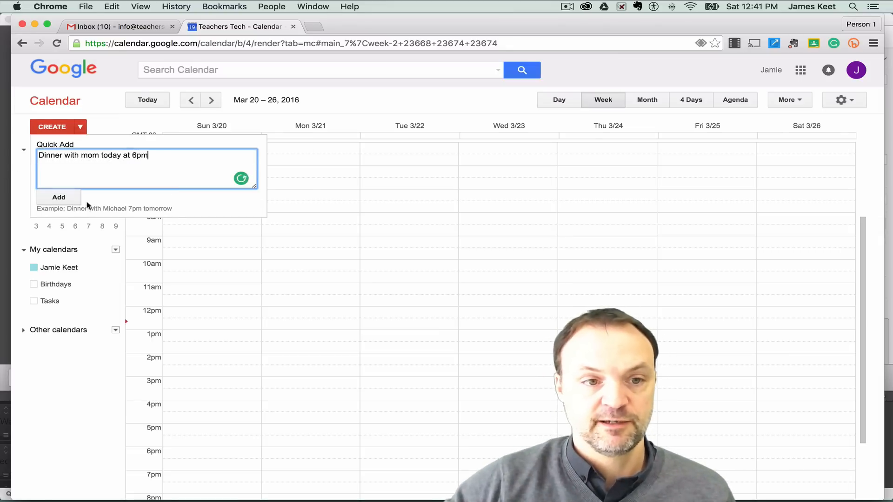
left_click(67, 199)
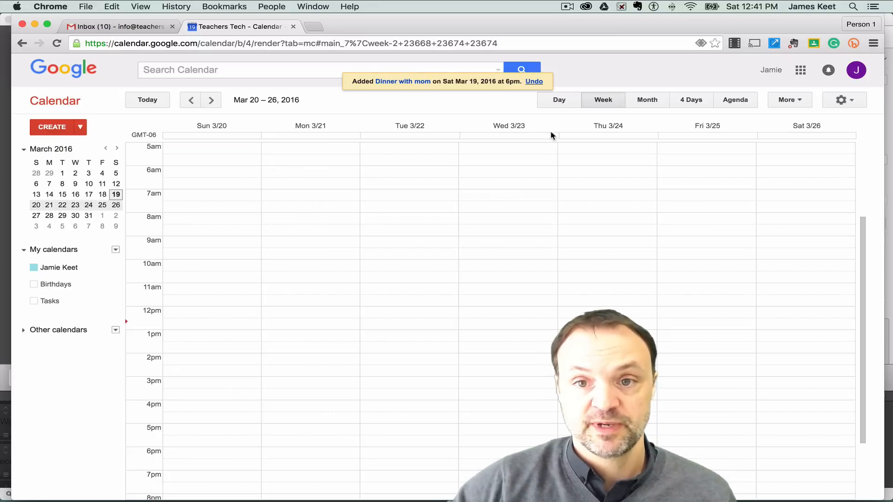
left_click(648, 102)
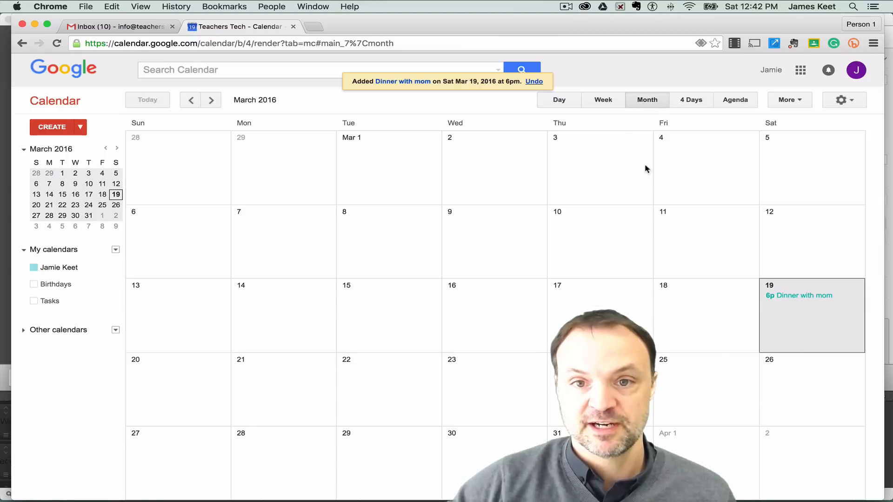
Show the week of Mar 13–19 and move the "Dinner with mom" event on Sat 3/19 to 2pm–3pm.
left_click(601, 103)
left_click(191, 99)
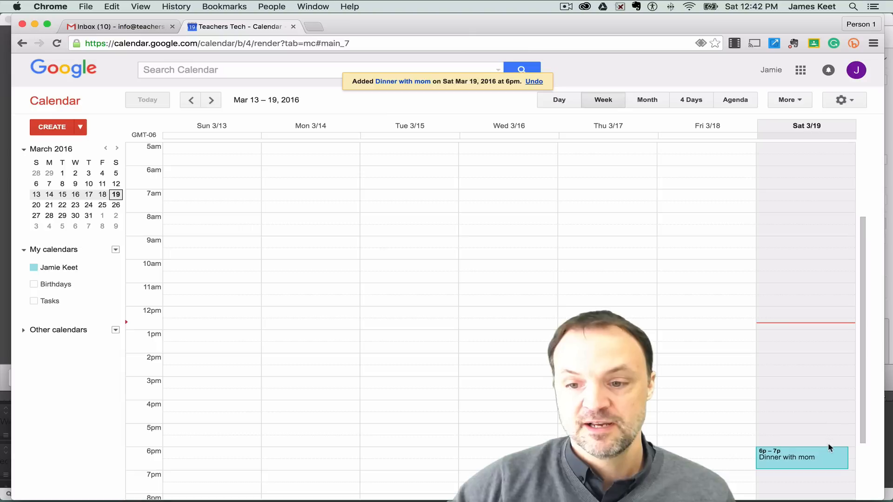
left_click_drag(828, 458, 819, 360)
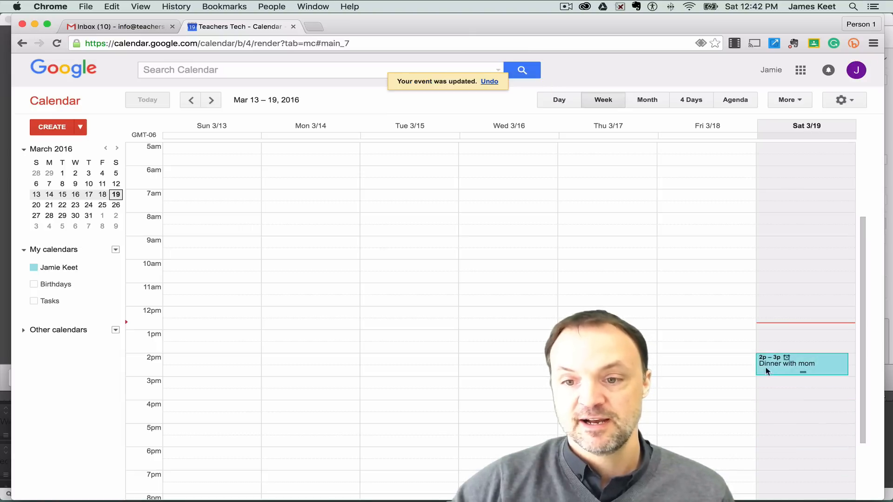
Open the "Dinner with mom" event for editing and look at its end-time choices without changing them.
left_click(831, 370)
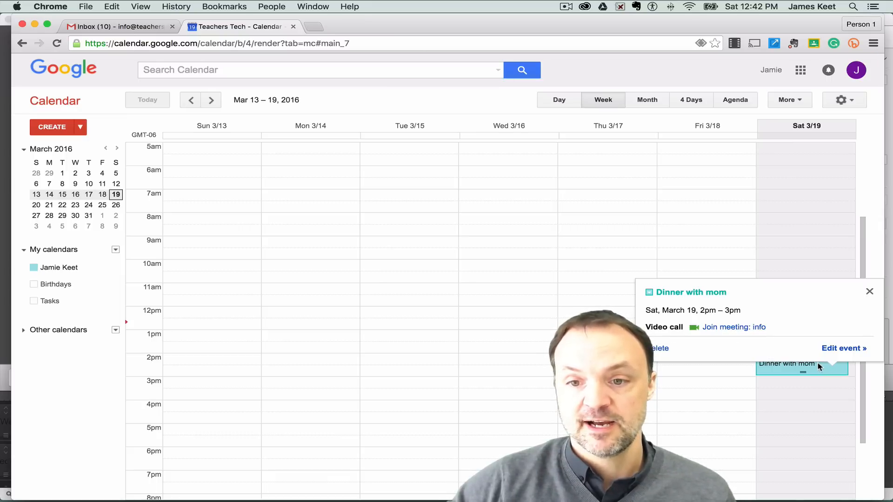
left_click(840, 349)
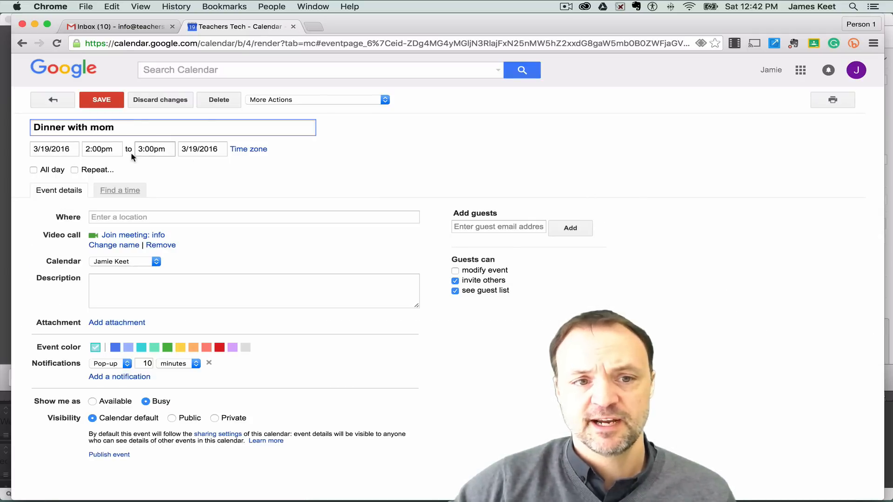
left_click(145, 149)
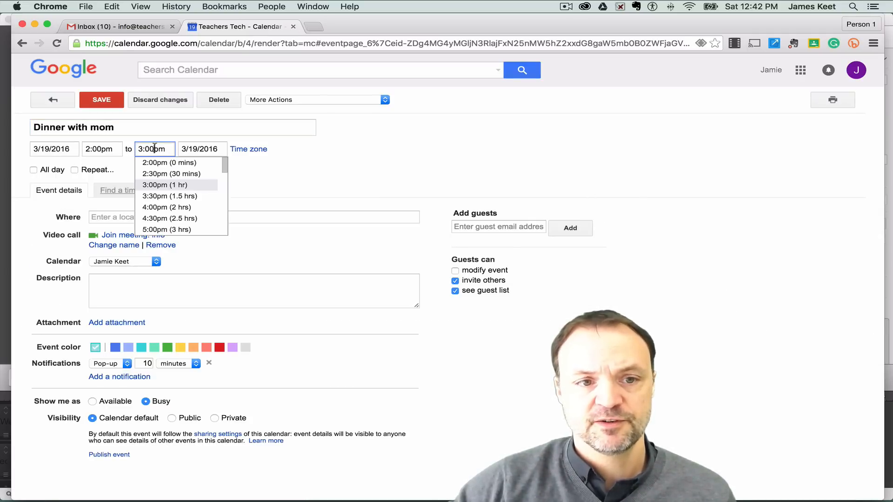
left_click(338, 171)
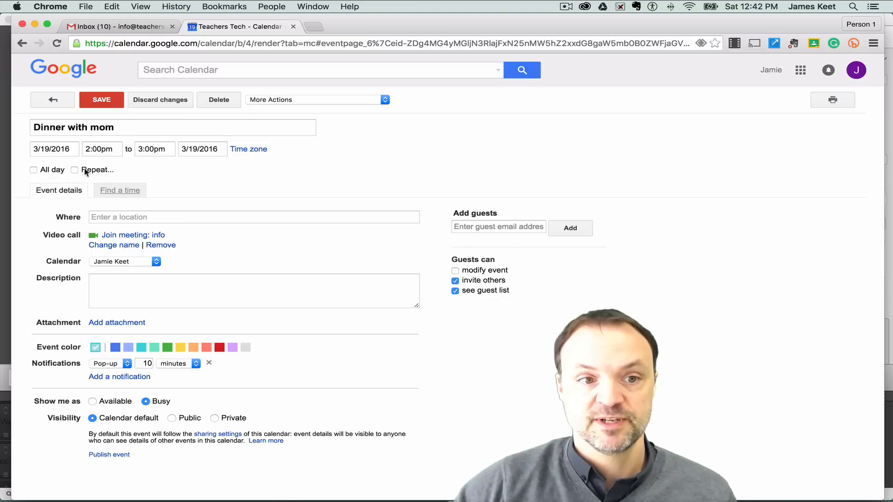
Set the event to repeat weekly on Saturday, and remove the repetition again.
left_click(75, 170)
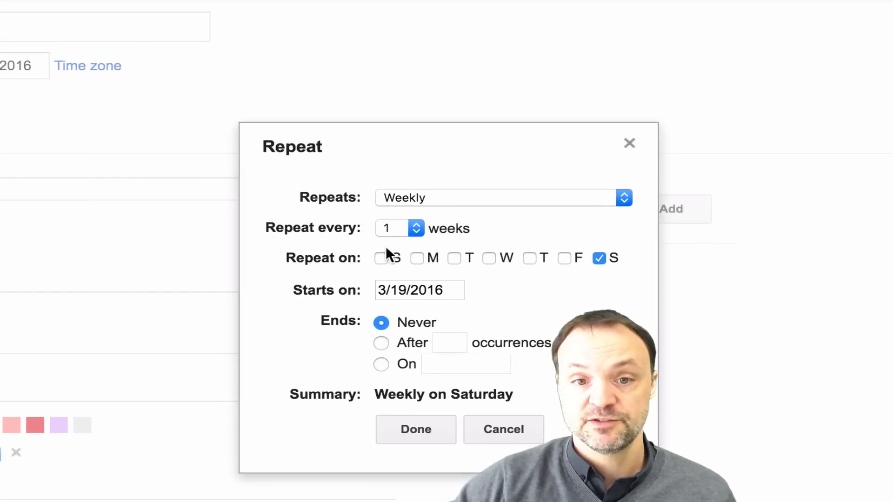
left_click(450, 199)
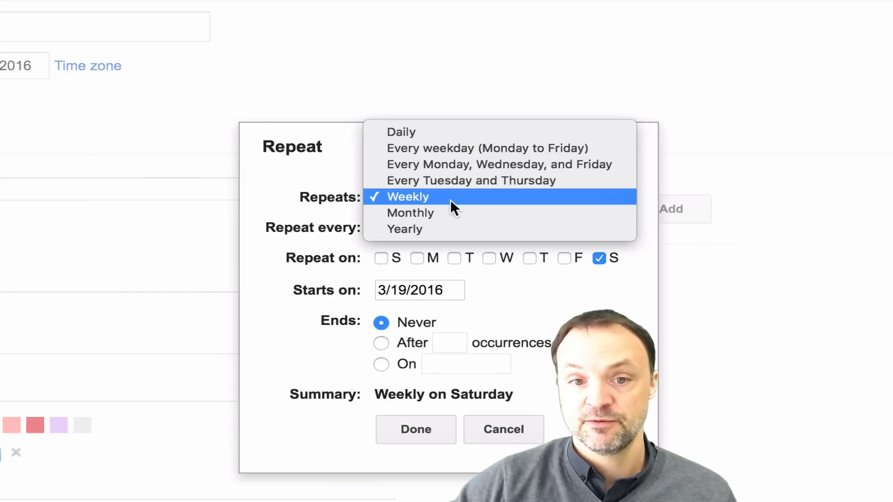
left_click(342, 157)
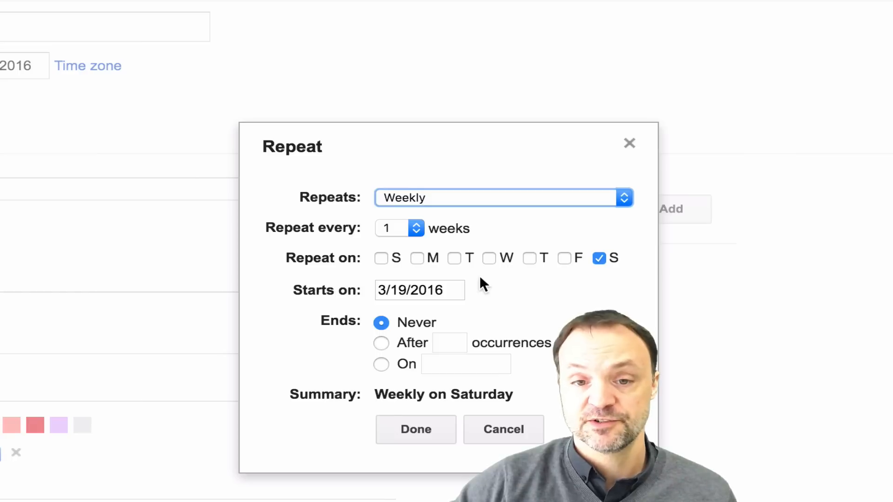
left_click(428, 437)
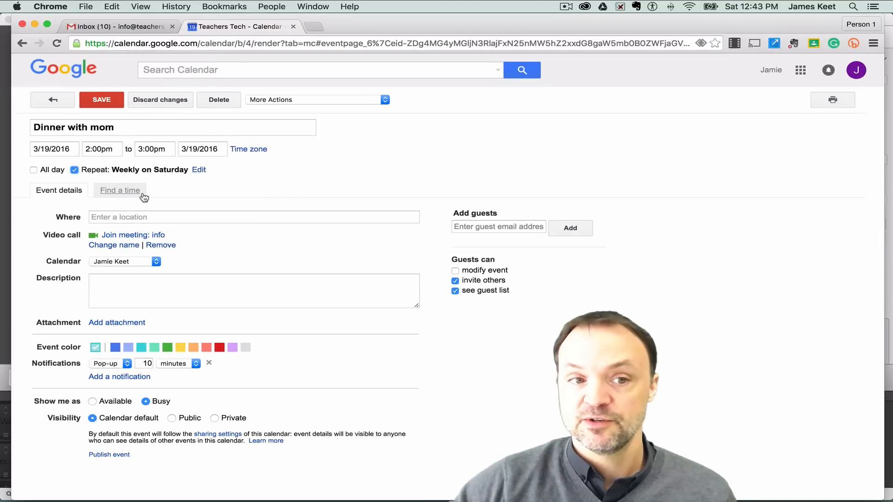
left_click(75, 170)
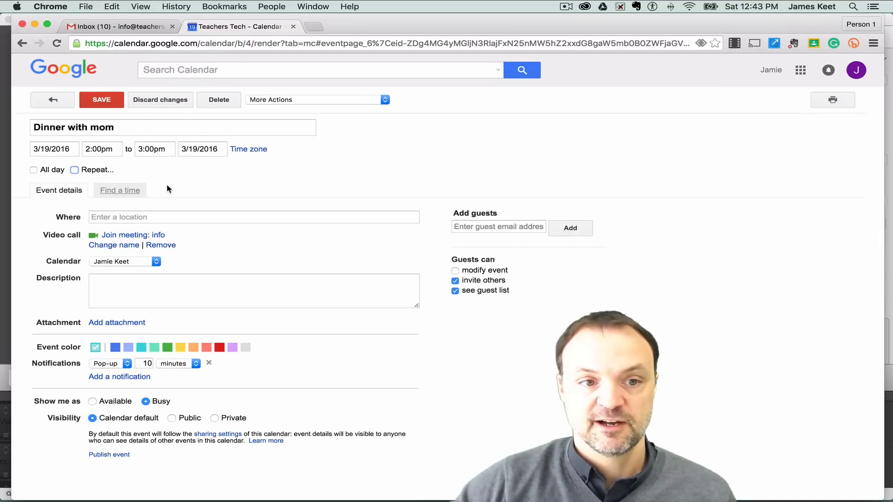
Use Find a time to reschedule the event to 4:30pm–7:30pm on 3/19/2016, and return to the event details.
left_click(126, 192)
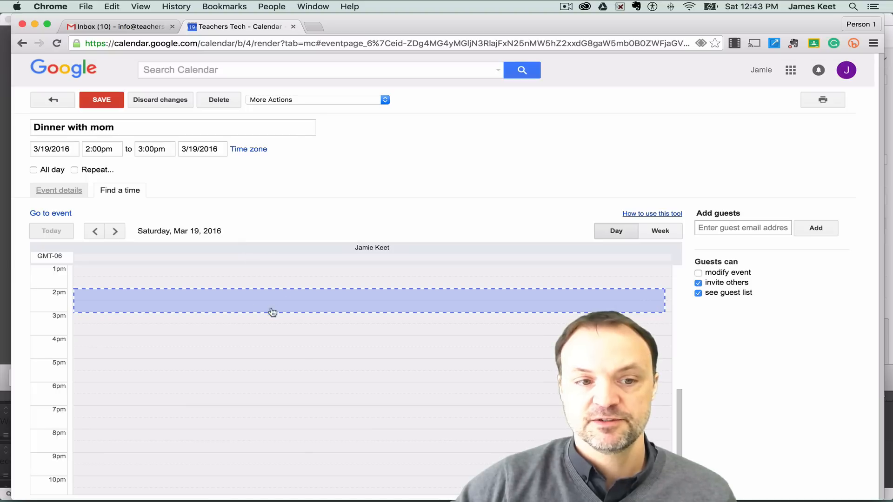
scroll(240, 381, "down", 2)
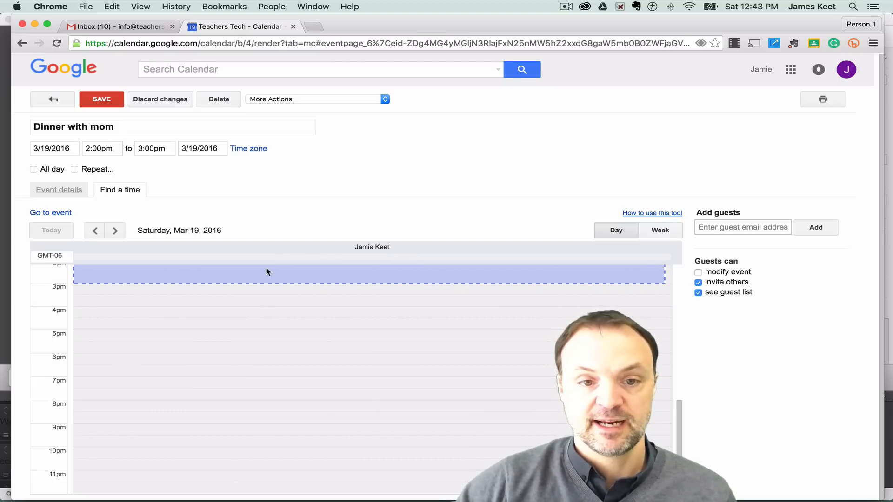
scroll(240, 341, "up", 2)
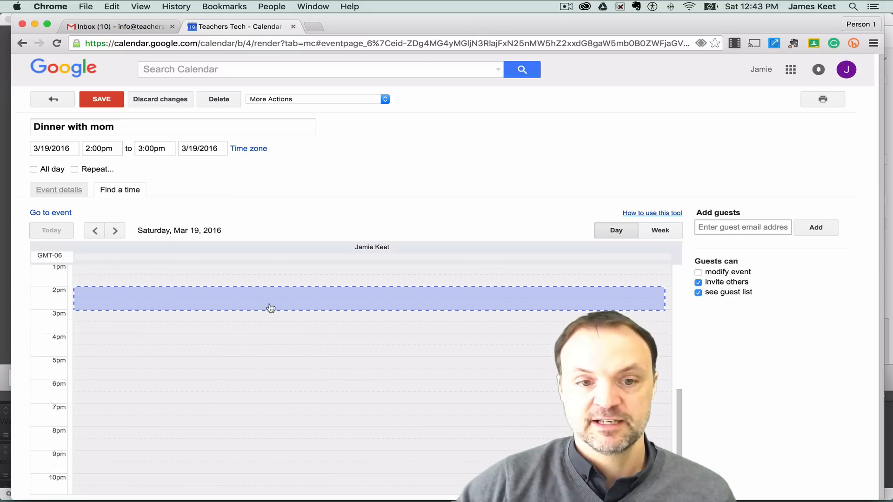
left_click_drag(272, 307, 261, 409)
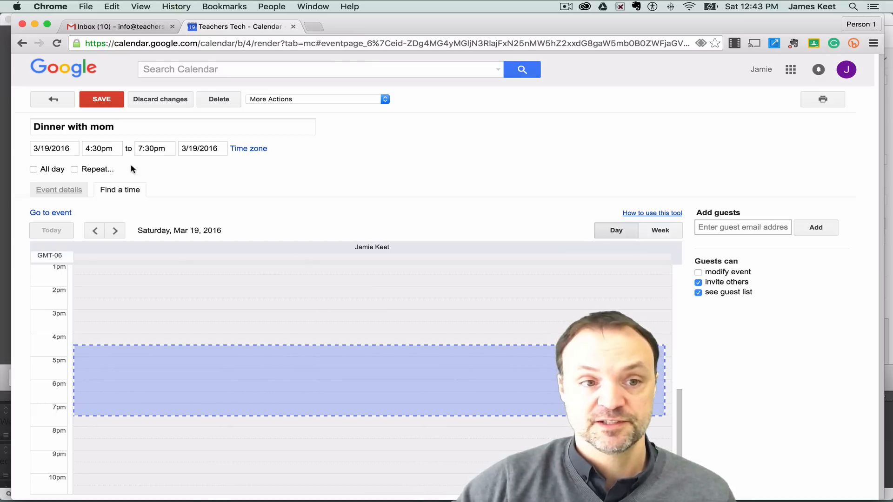
left_click(61, 192)
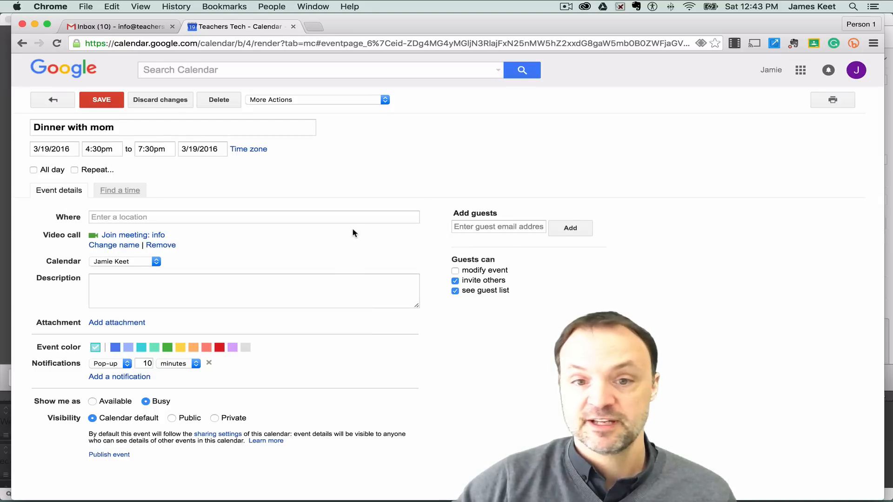
Examine the event's guest, description, attachment, notification type and visibility options without changing them.
left_click(527, 226)
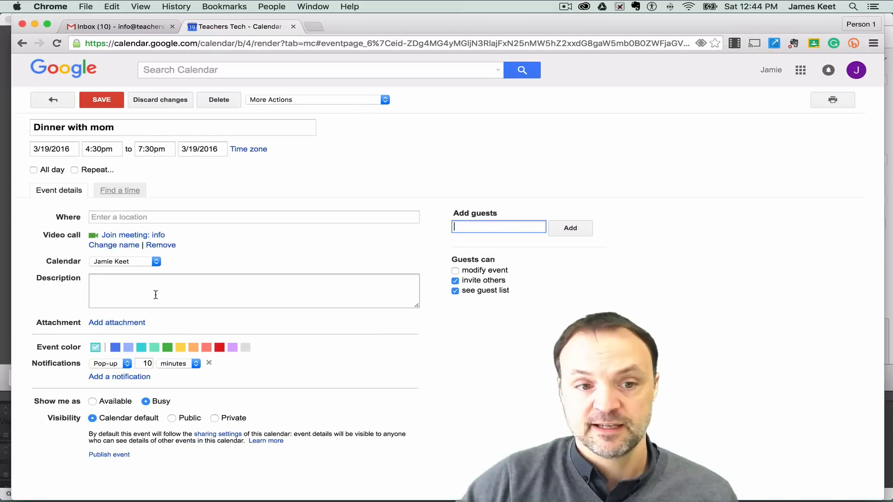
left_click(173, 287)
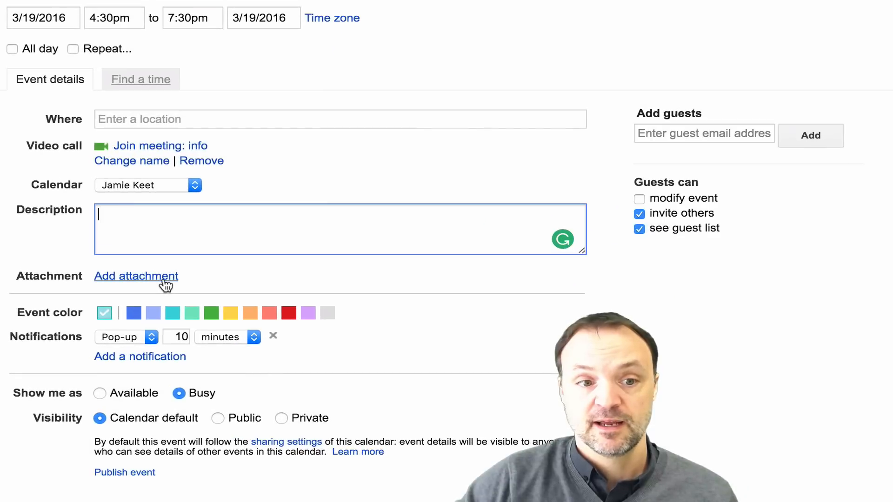
left_click(165, 286)
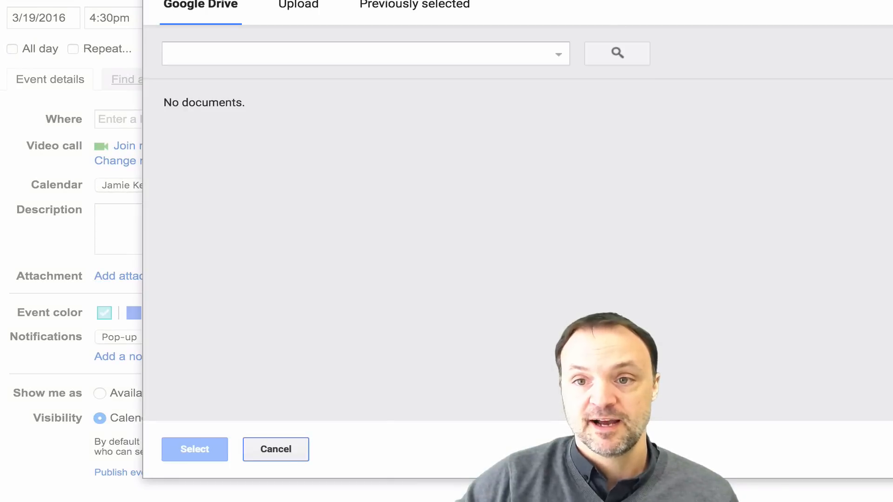
left_click(891, 2)
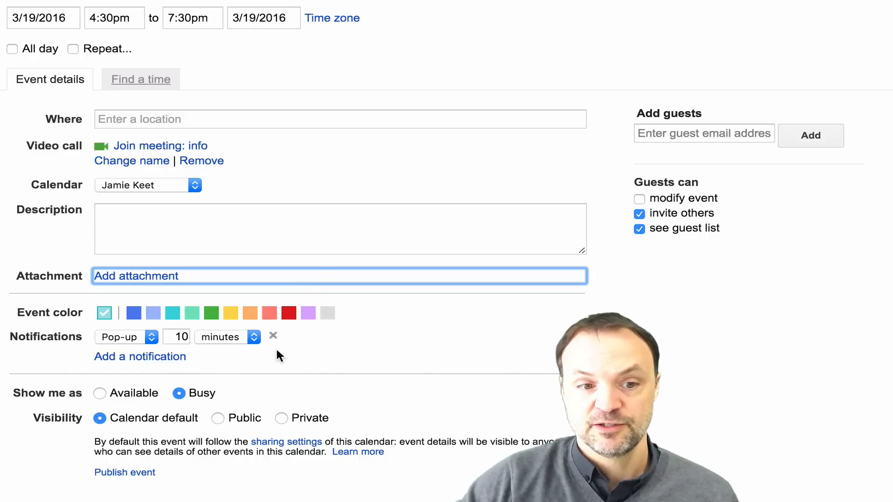
left_click(136, 336)
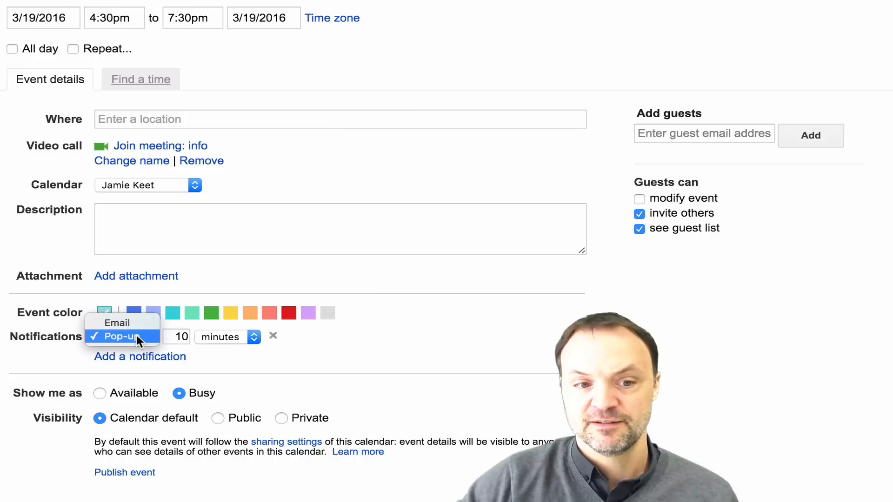
left_click(302, 386)
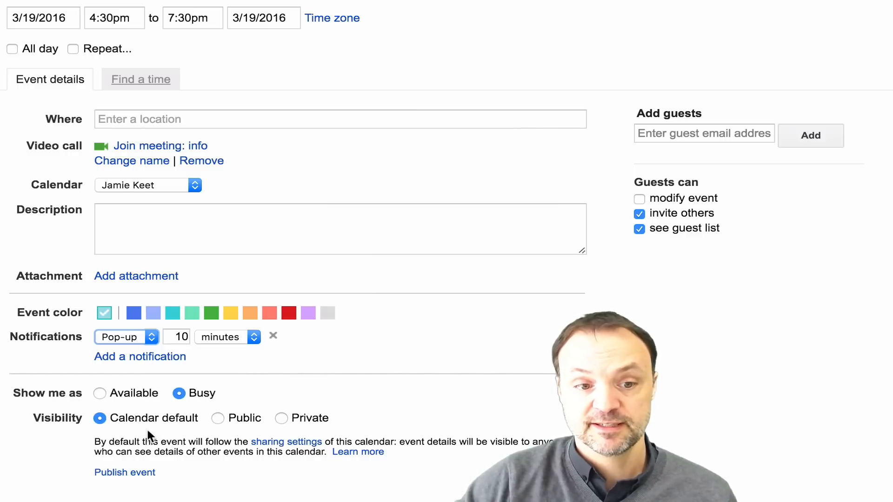
left_click(161, 433)
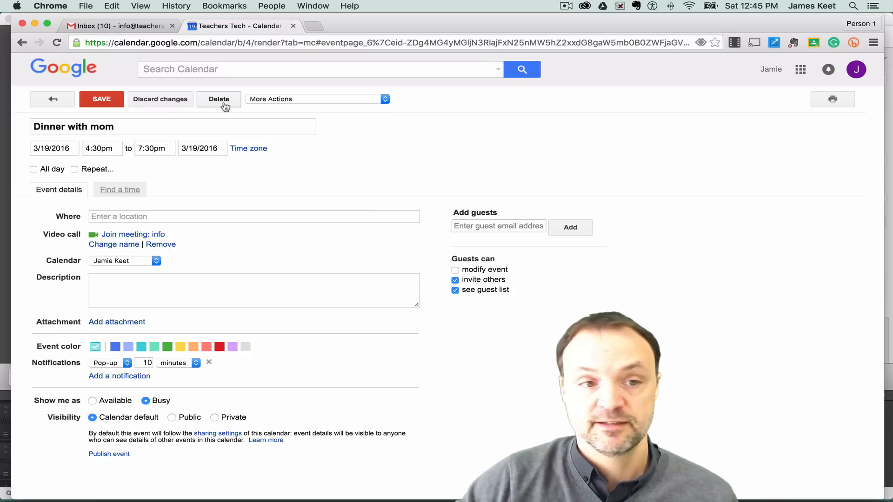
Save the changes to the "Dinner with mom" event and look over the hours of the week of Mar 13–19.
left_click(100, 99)
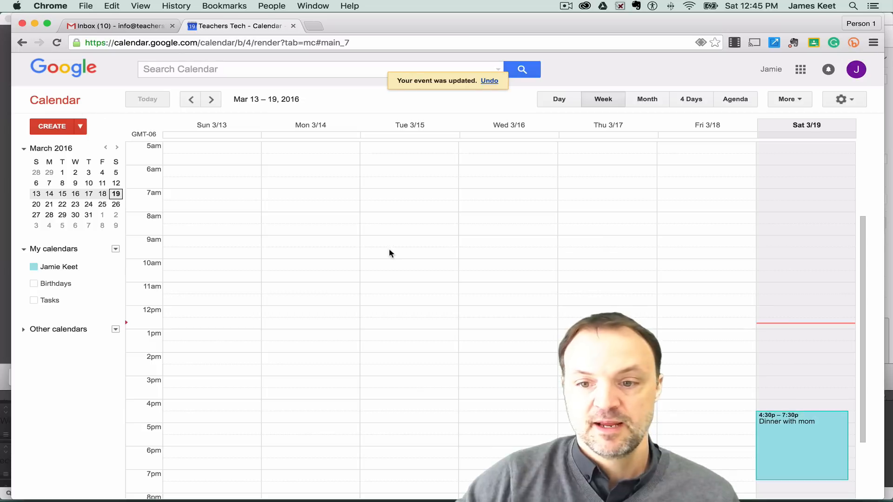
scroll(389, 248, "down", 1)
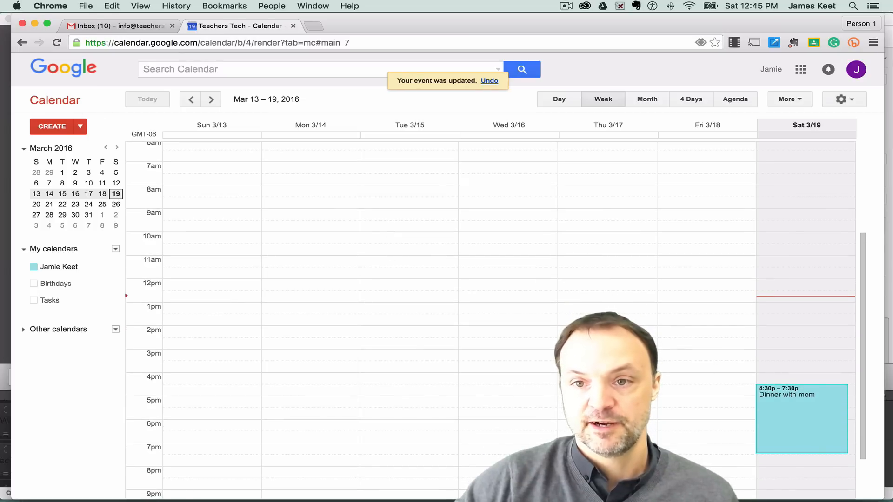
scroll(758, 397, "up", 1)
scroll(577, 302, "up", 1)
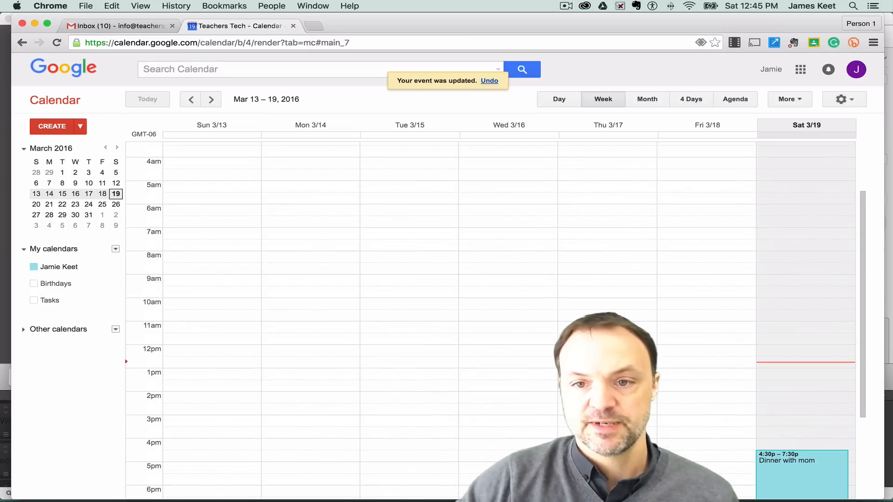
scroll(577, 300, "up", 2)
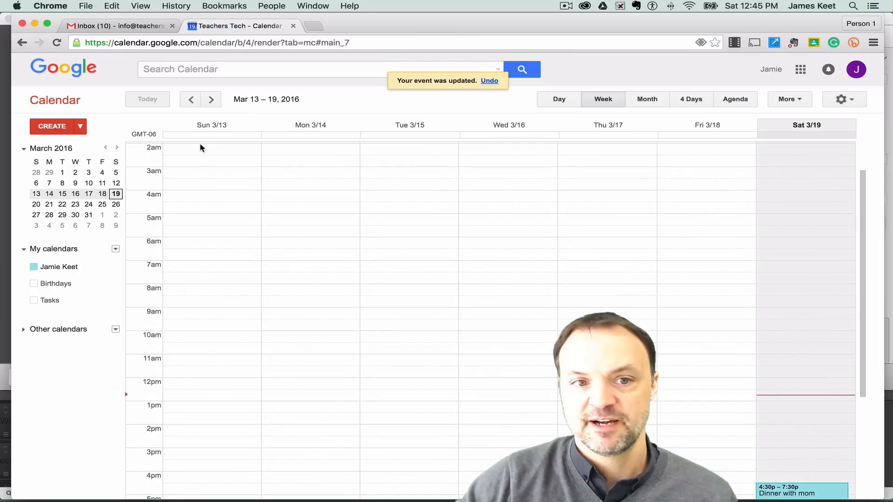
scroll(682, 242, "up", 1)
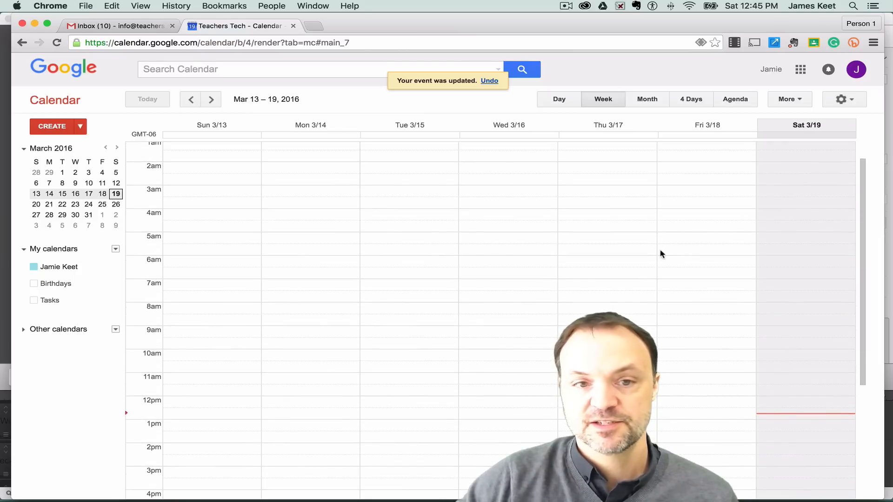
scroll(662, 253, "down", 1)
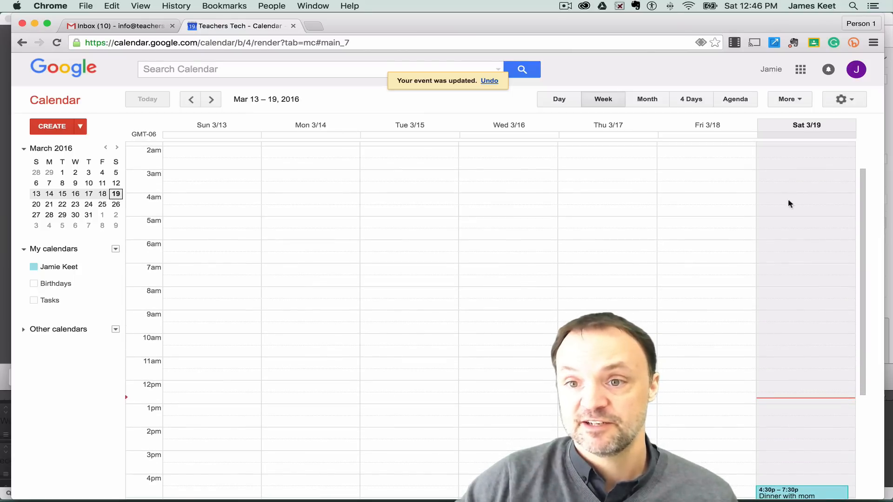
scroll(682, 230, "up", 3)
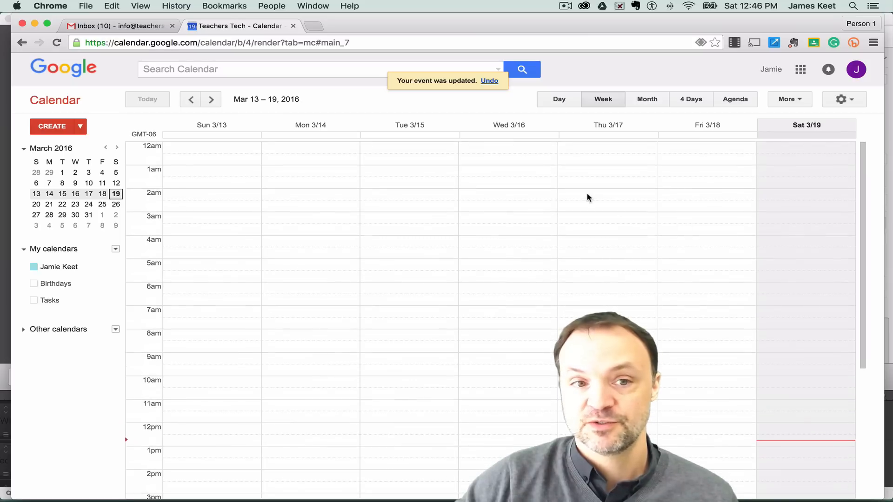
Open the calendar's general settings and set the week to start on Monday.
left_click(850, 103)
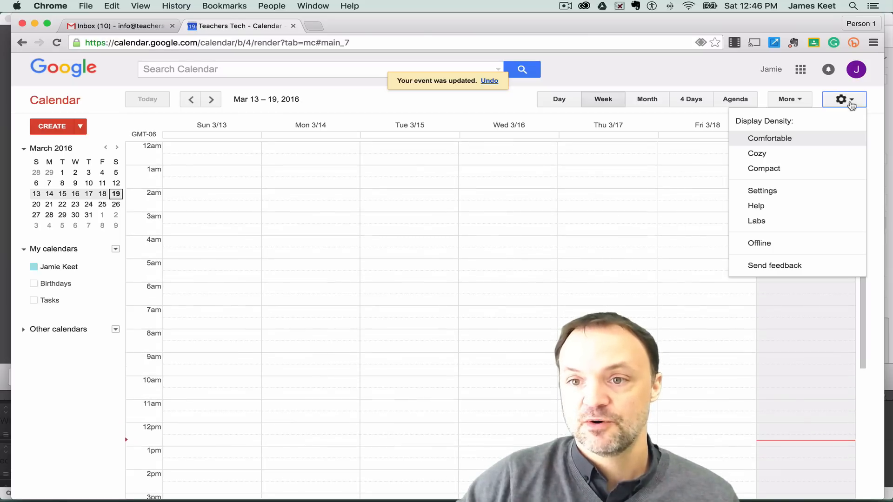
left_click(762, 193)
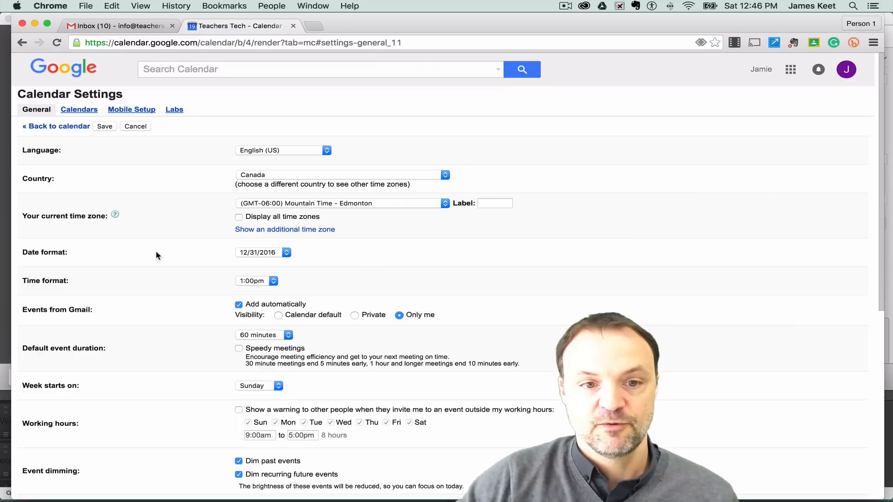
scroll(155, 255, "down", 1)
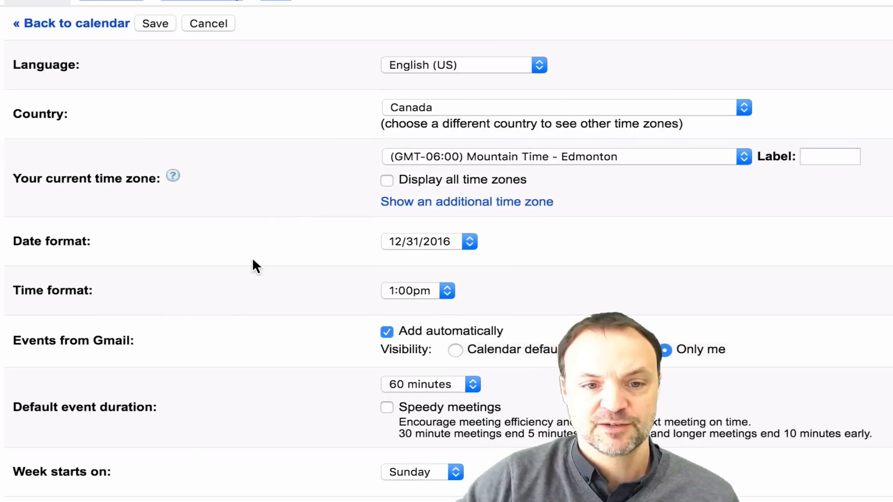
scroll(253, 259, "down", 2)
scroll(256, 291, "down", 1)
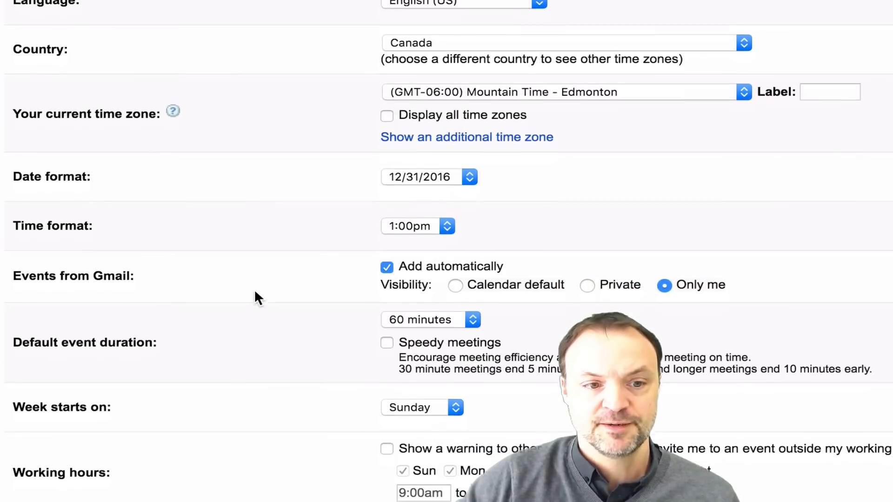
scroll(255, 292, "down", 5)
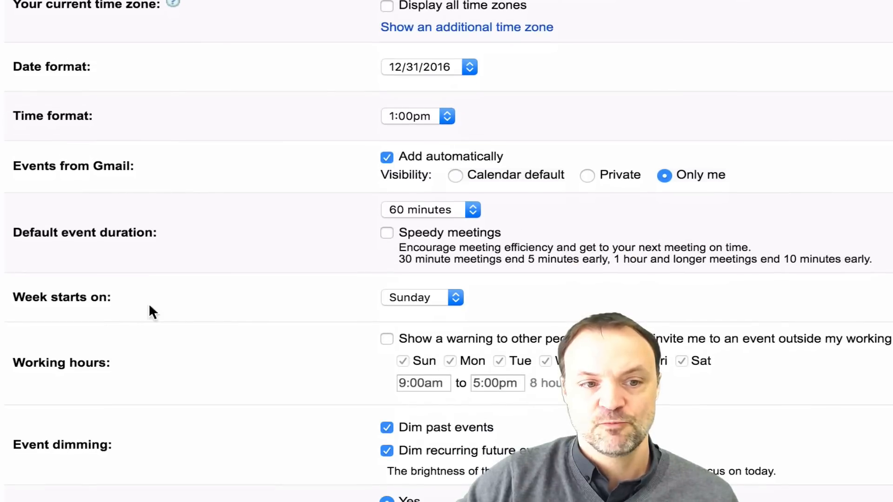
left_click(407, 297)
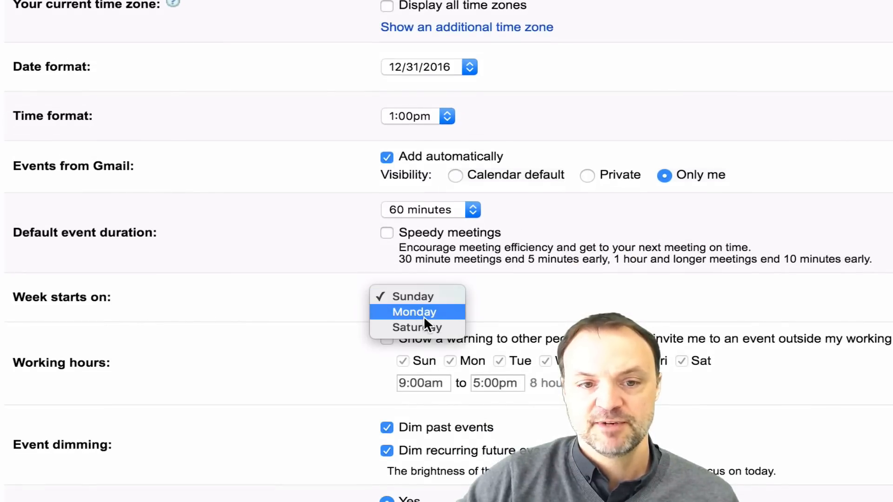
left_click(423, 311)
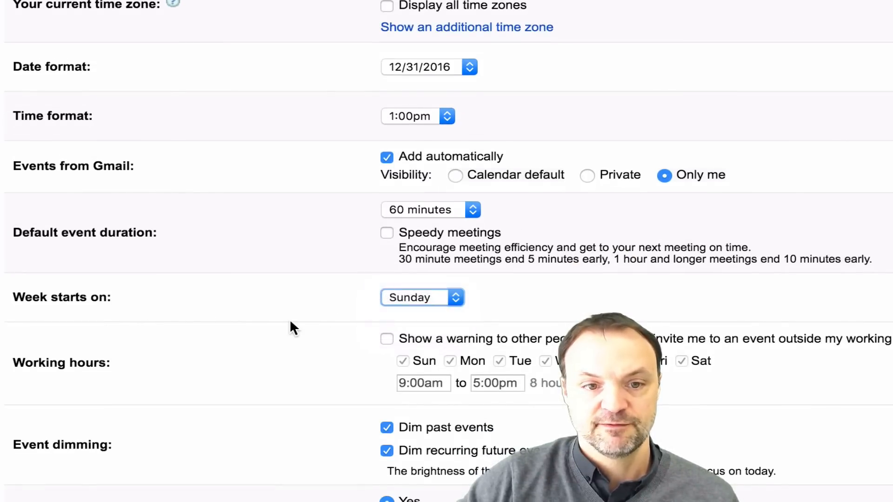
Look through the working hours and event dimming settings, and set the custom view to 3 Days.
scroll(289, 319, "down", 3)
scroll(323, 292, "down", 3)
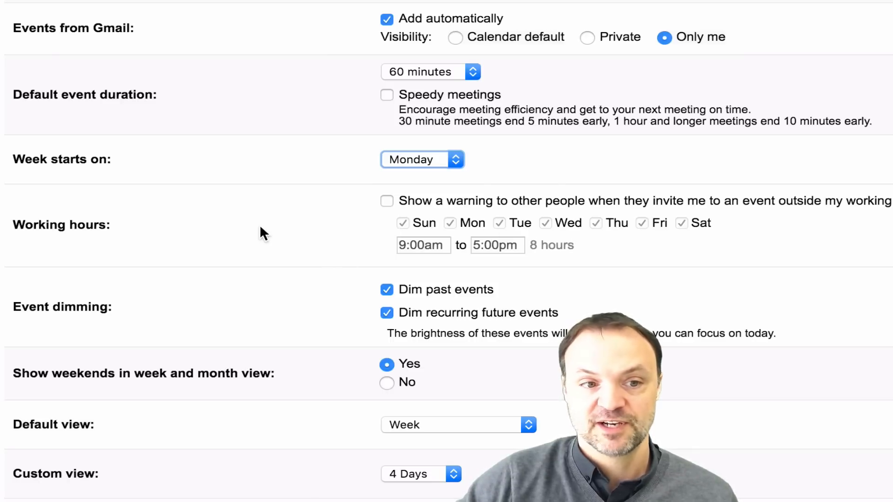
scroll(255, 225, "down", 3)
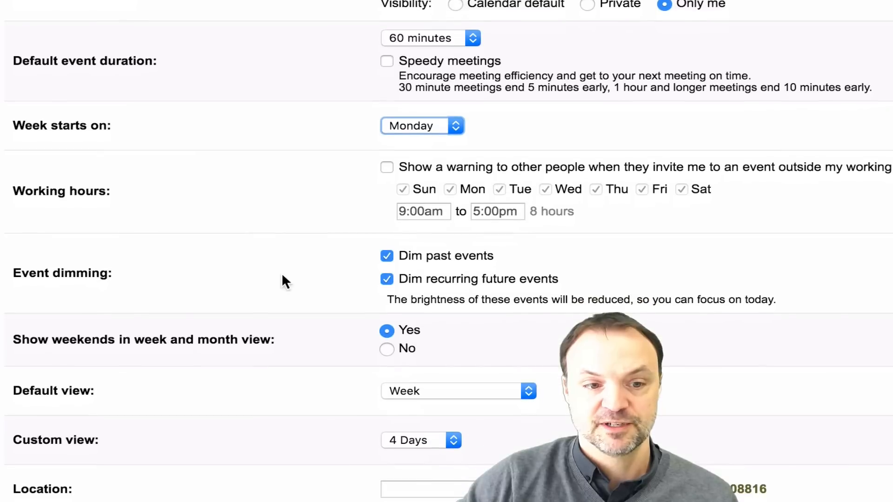
scroll(286, 316, "down", 5)
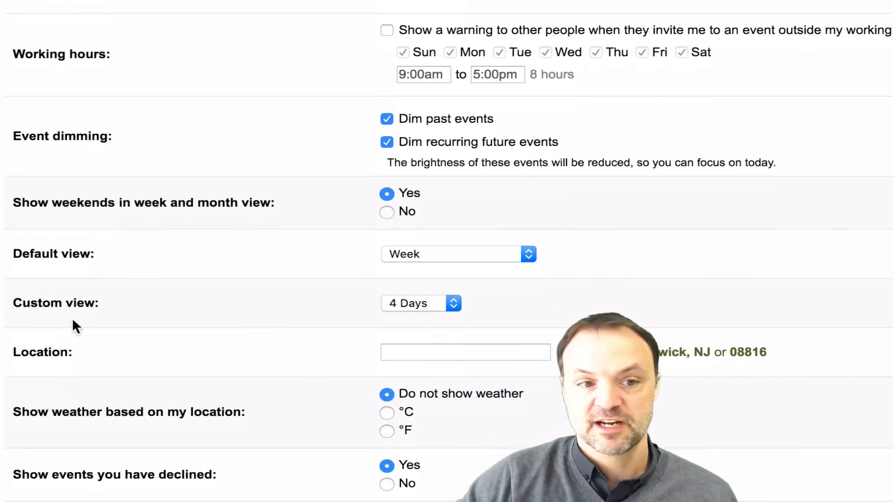
scroll(176, 293, "down", 1)
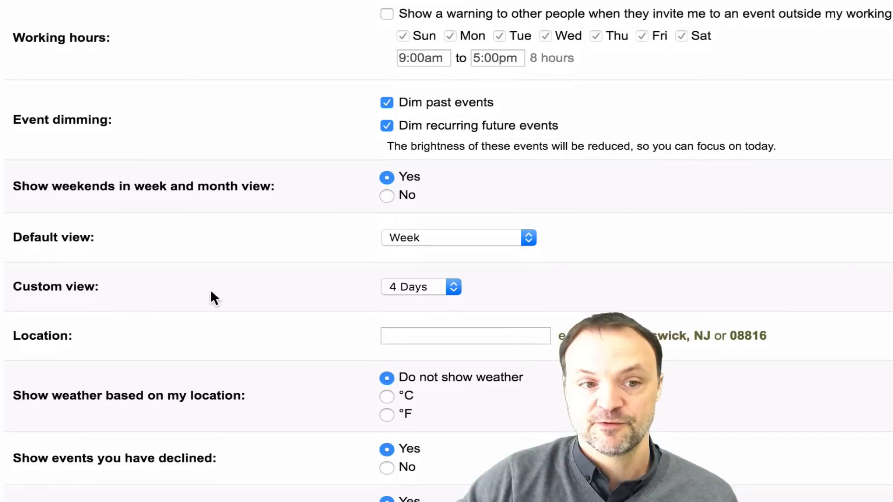
left_click(452, 288)
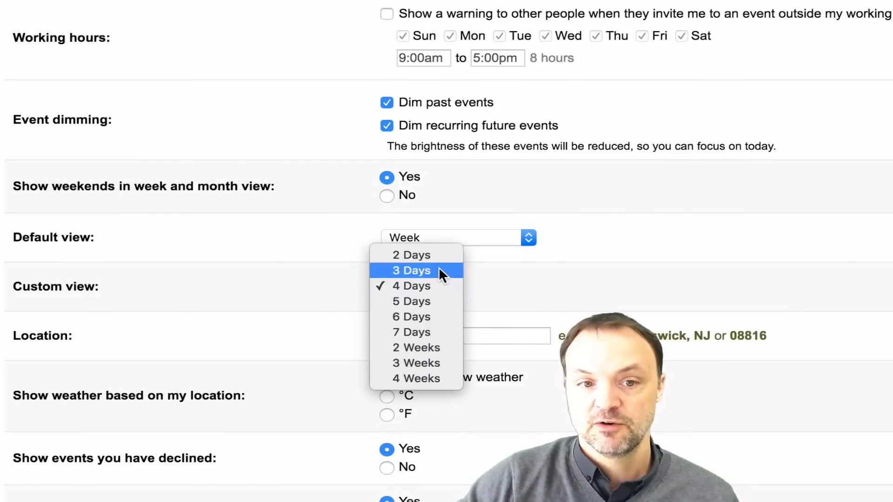
left_click(439, 270)
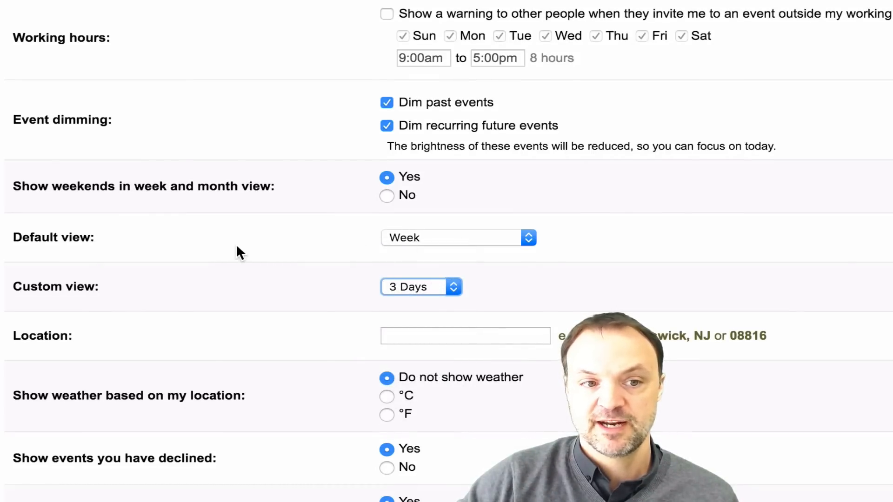
Set the default view to Month and save the calendar settings.
left_click(467, 236)
left_click(465, 252)
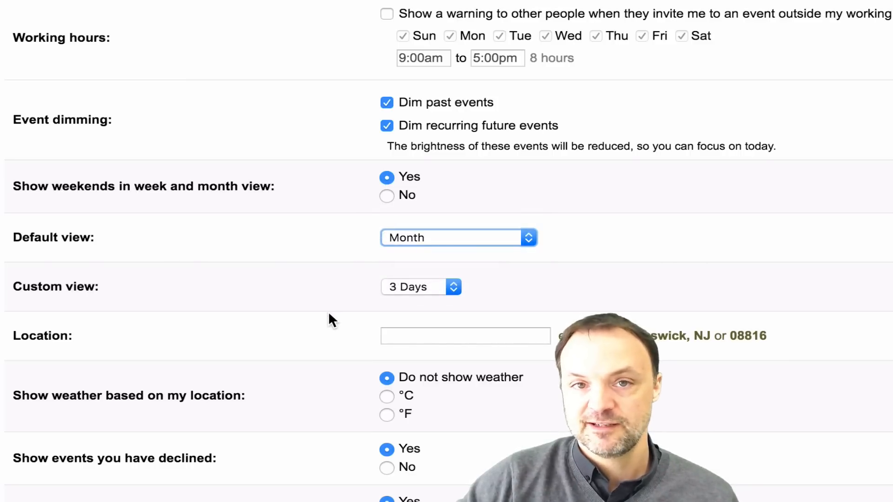
scroll(329, 314, "down", 2)
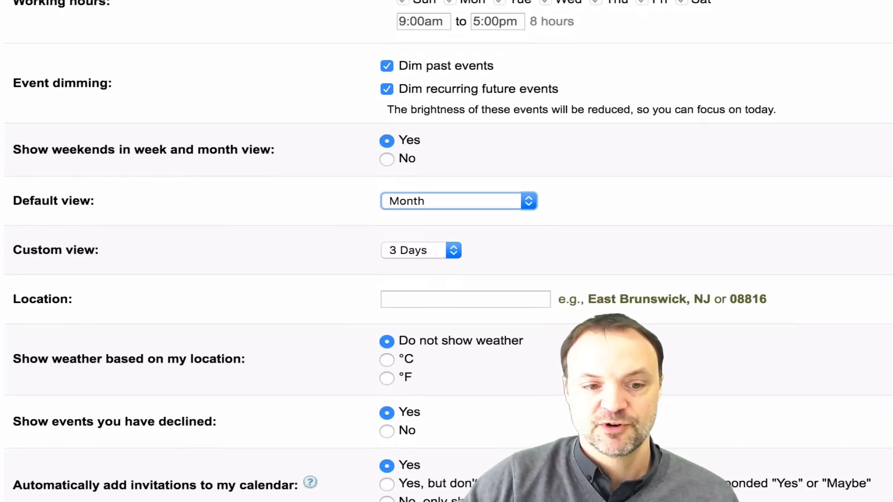
left_click(114, 498)
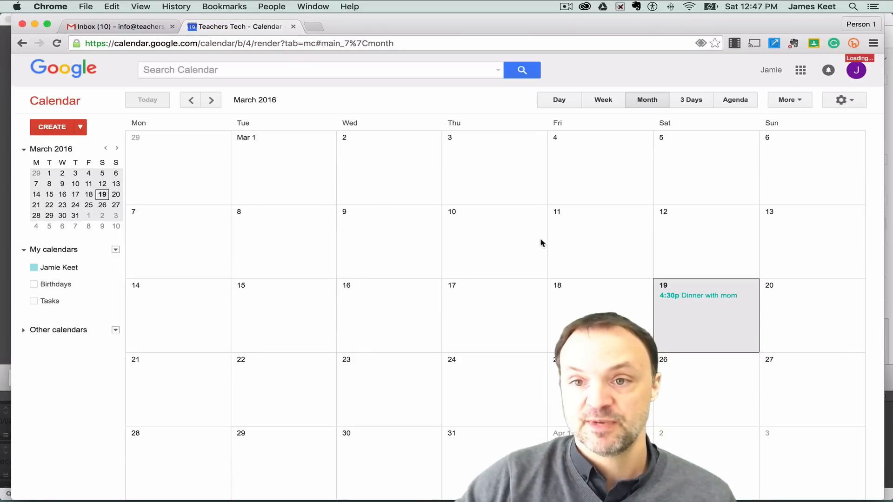
Show the calendar by week and go forward to the week of Mar 21–27, 2016.
left_click(603, 101)
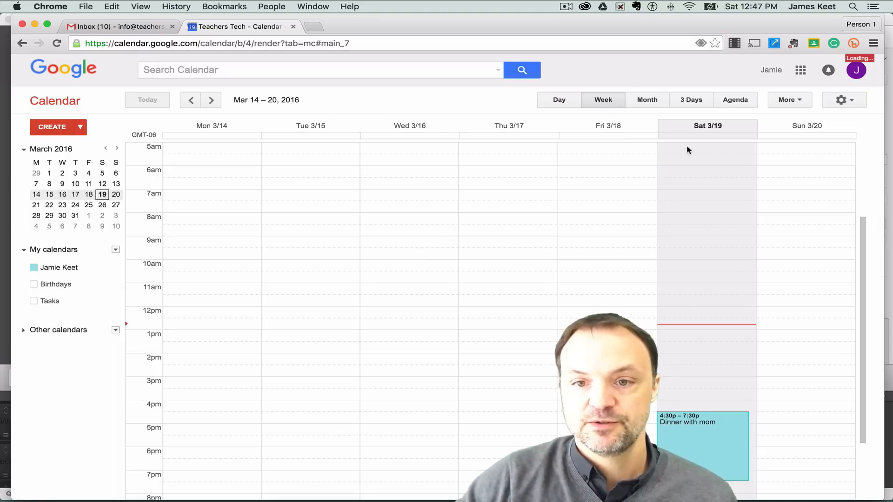
left_click(212, 100)
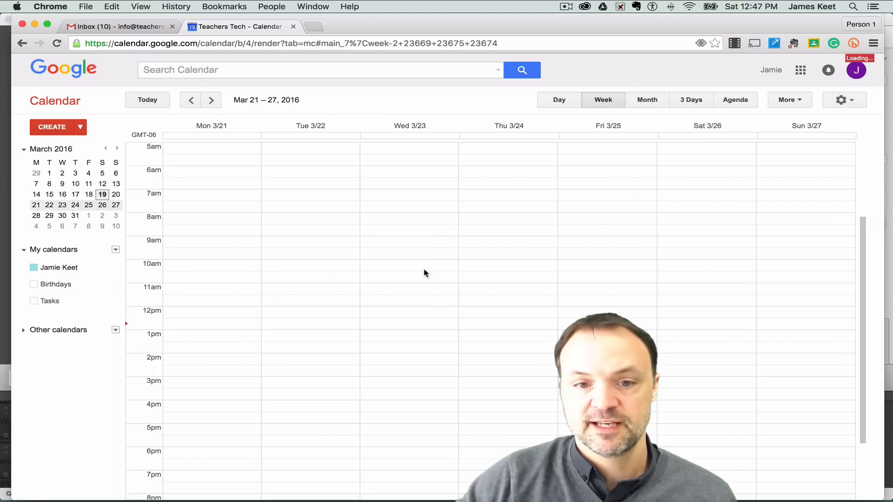
scroll(425, 270, "down", 1)
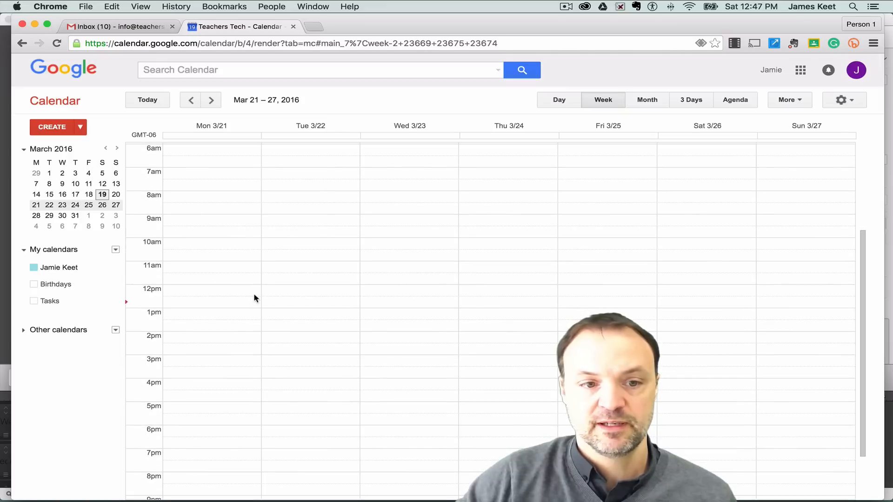
Create a "Meeting" event on Wed, March 23, 12pm–1pm, and move it to Thu 3/24, 1pm–2pm.
left_click(393, 290)
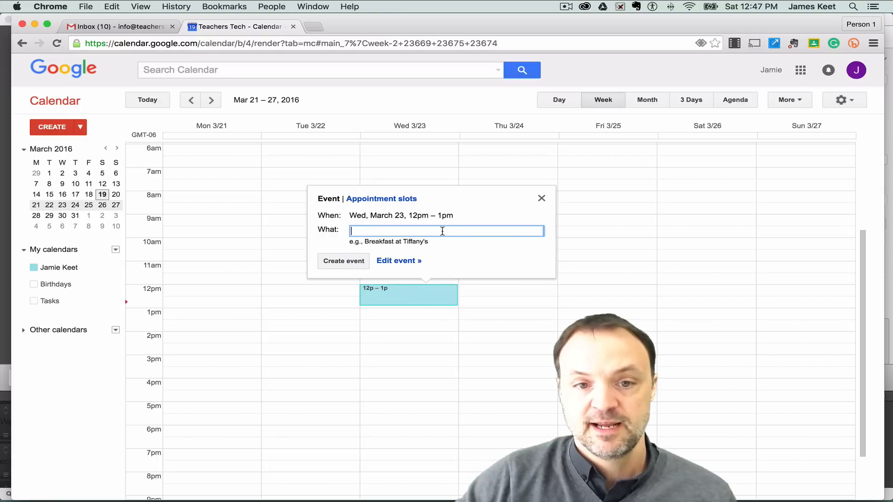
type("M")
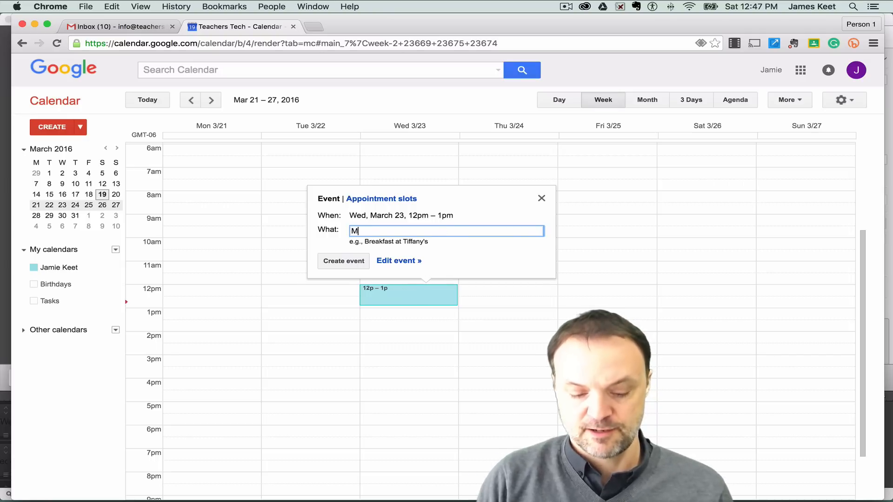
type("eeting")
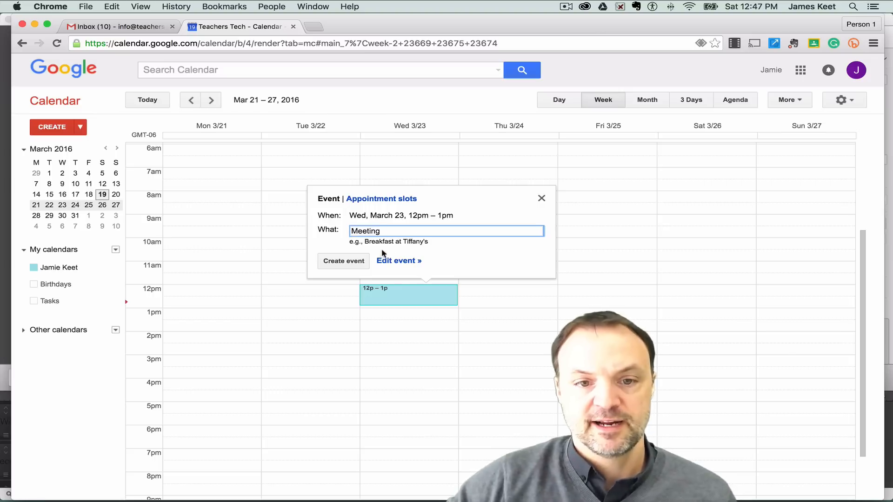
left_click(354, 263)
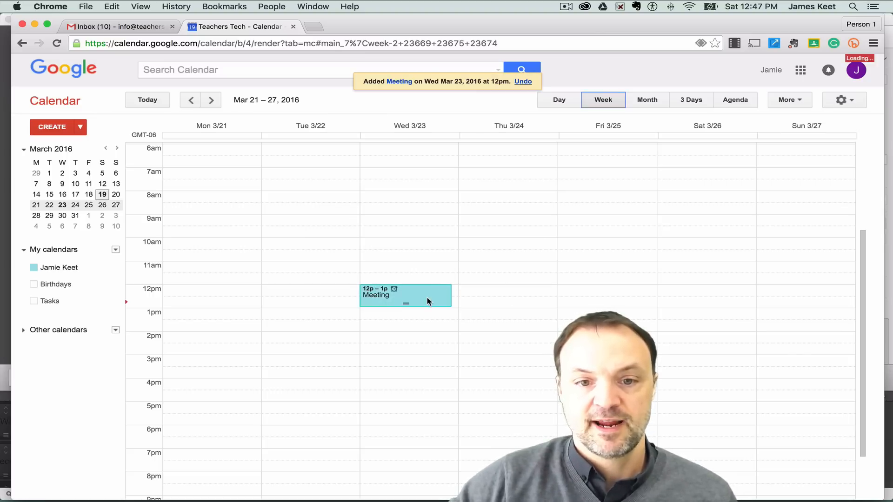
left_click_drag(410, 302, 493, 320)
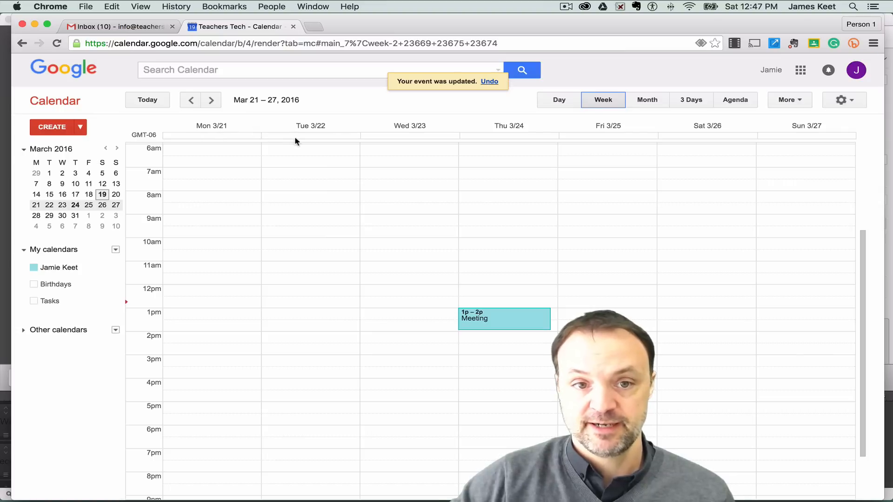
Create an all-day event named "Hike" on Wed, March 23.
left_click(376, 135)
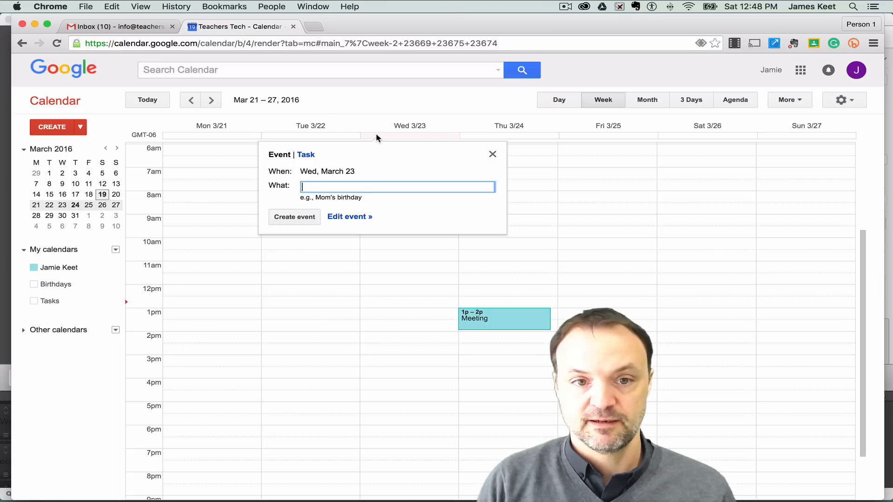
type("Hike")
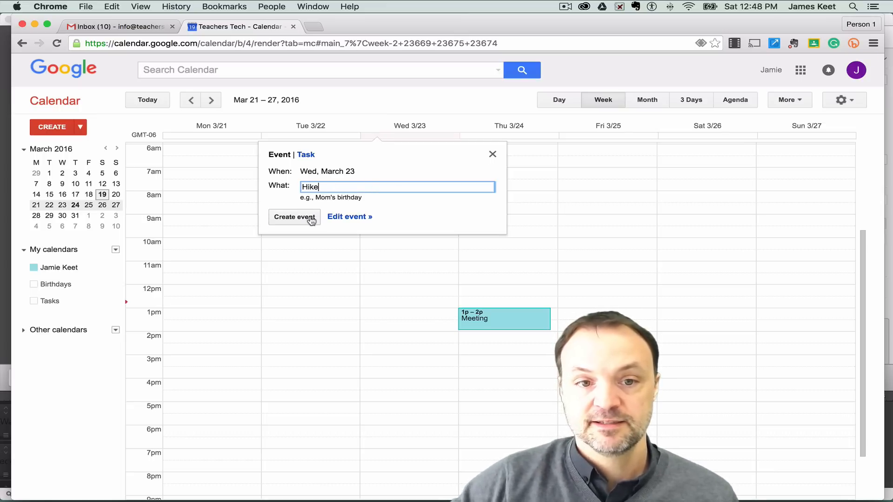
left_click(312, 221)
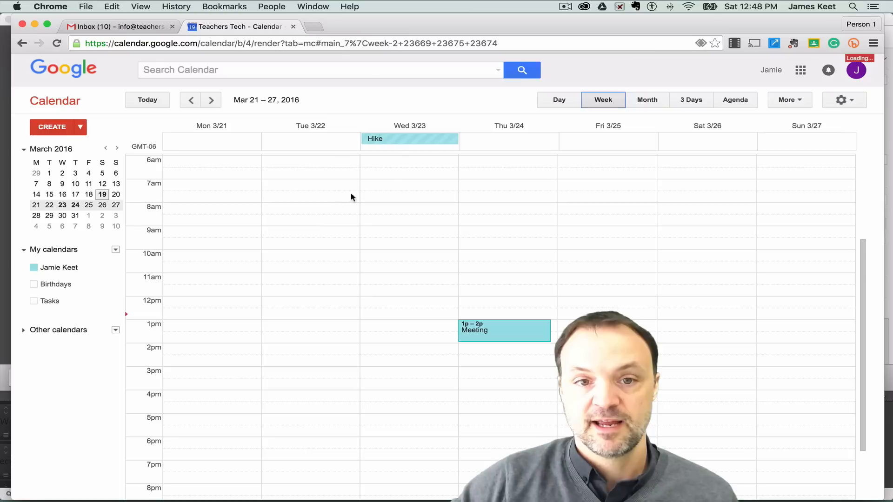
Set the "Hike" event to repeat weekly on Wednesday, remove the repetition again, and save the event.
left_click(428, 141)
left_click(515, 214)
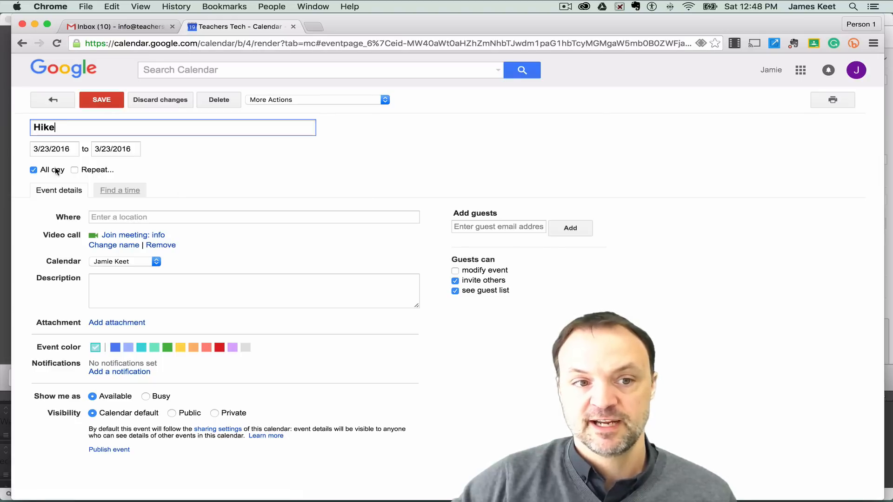
left_click(75, 170)
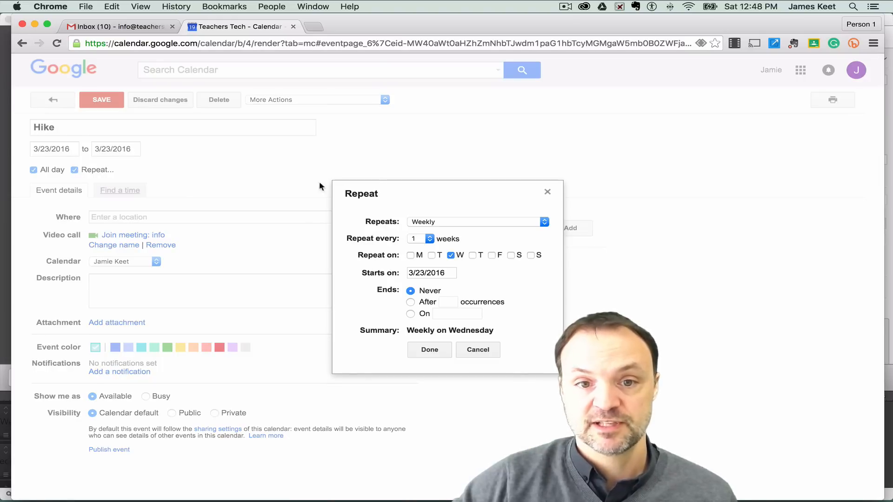
left_click(440, 355)
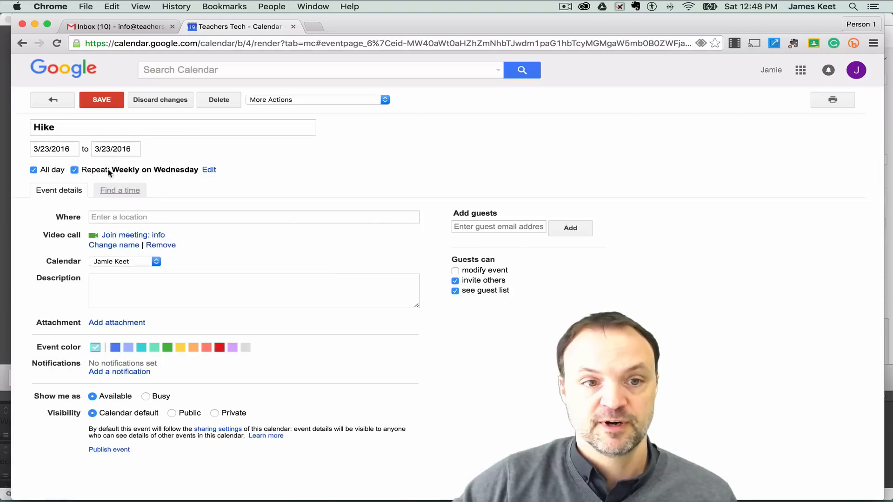
left_click(75, 171)
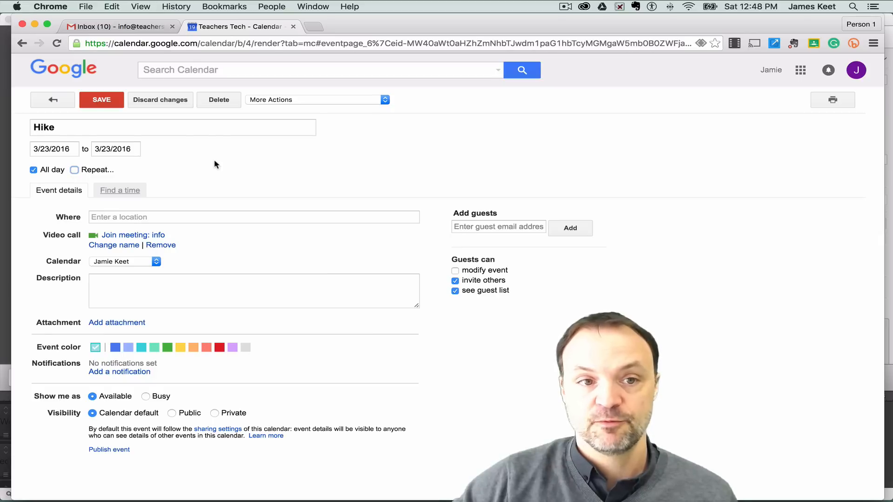
left_click(105, 100)
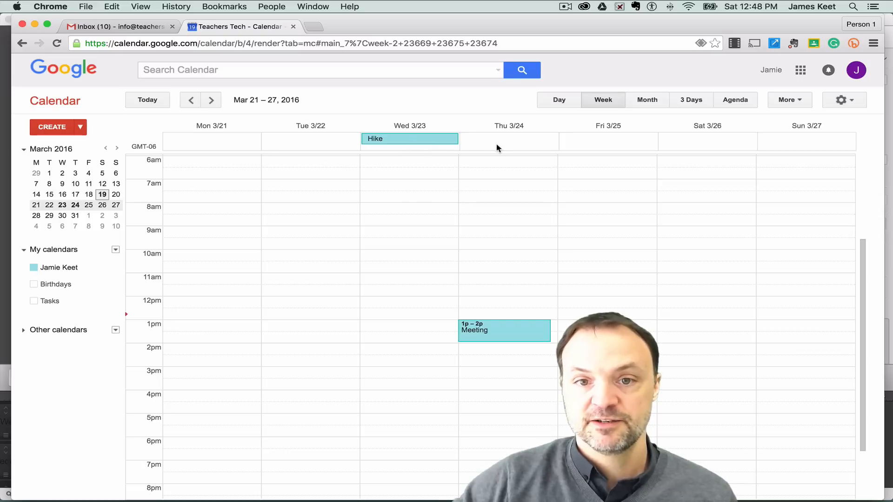
Look over the new task form for Fri, March 25, and close it without creating a task.
left_click(613, 142)
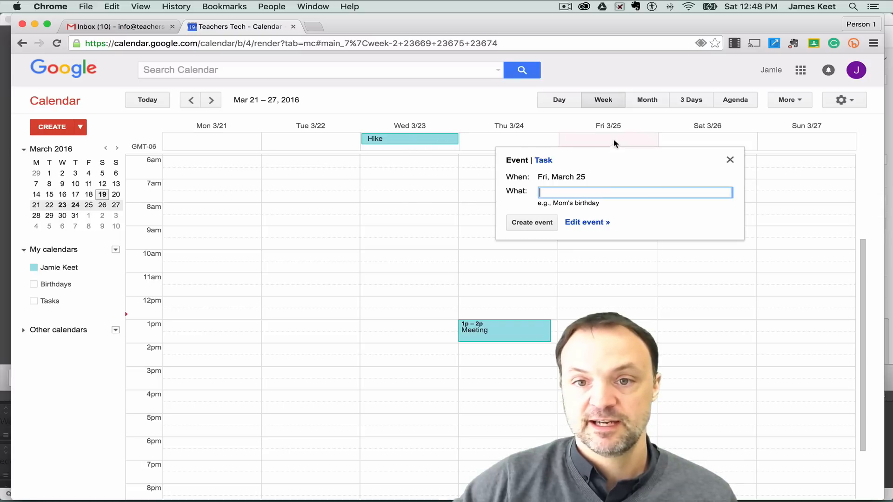
left_click(544, 161)
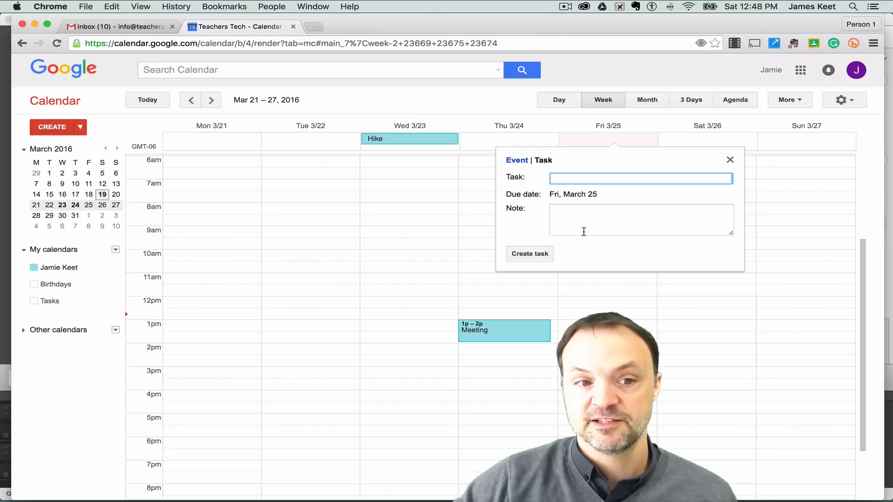
left_click(731, 160)
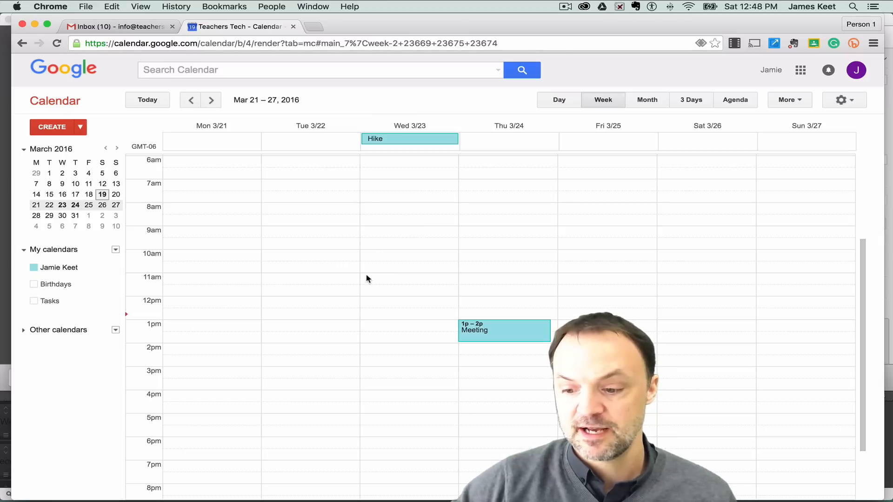
Search the calendar for "meeting" and return from the results to the week of Mar 21–27.
scroll(353, 254, "up", 2)
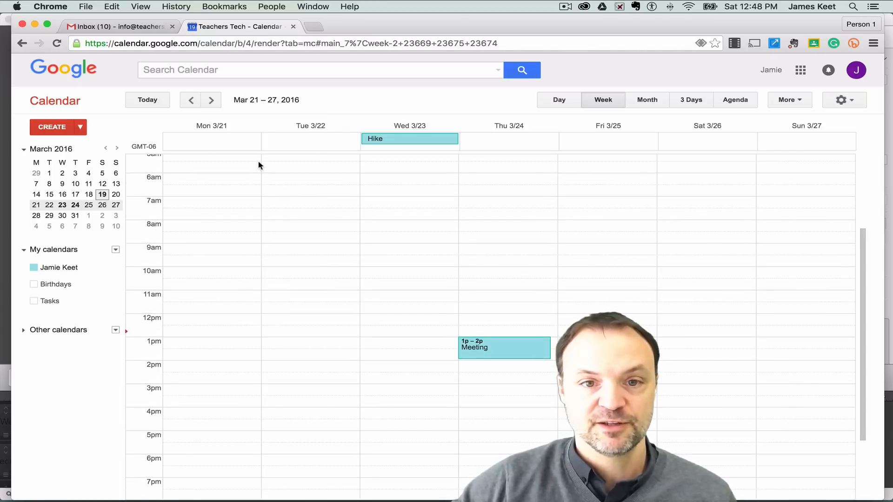
left_click(281, 71)
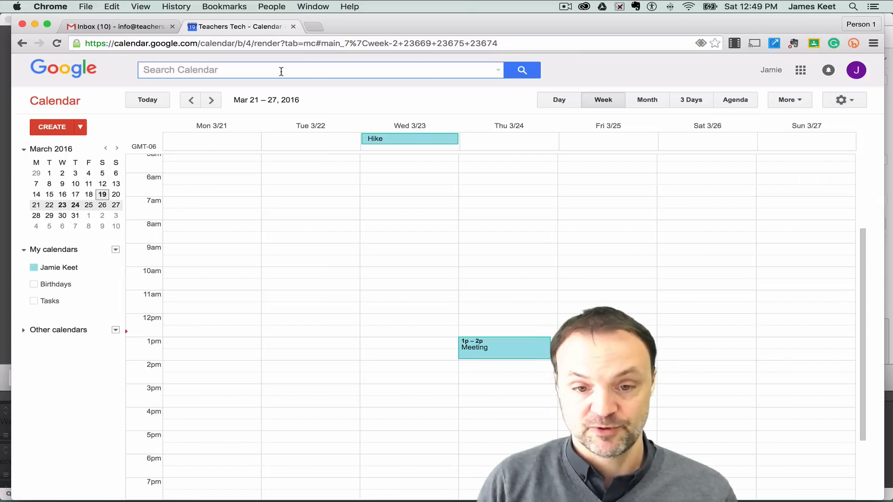
left_click(281, 71)
type("meeting")
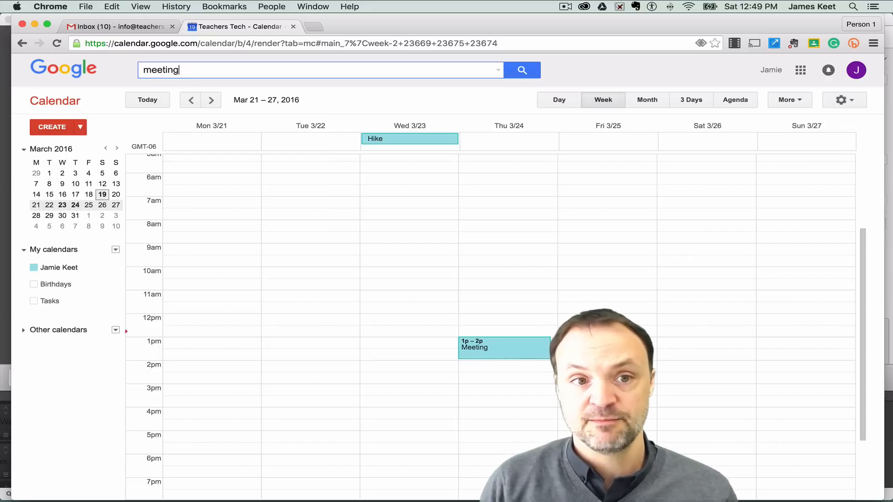
key("Return")
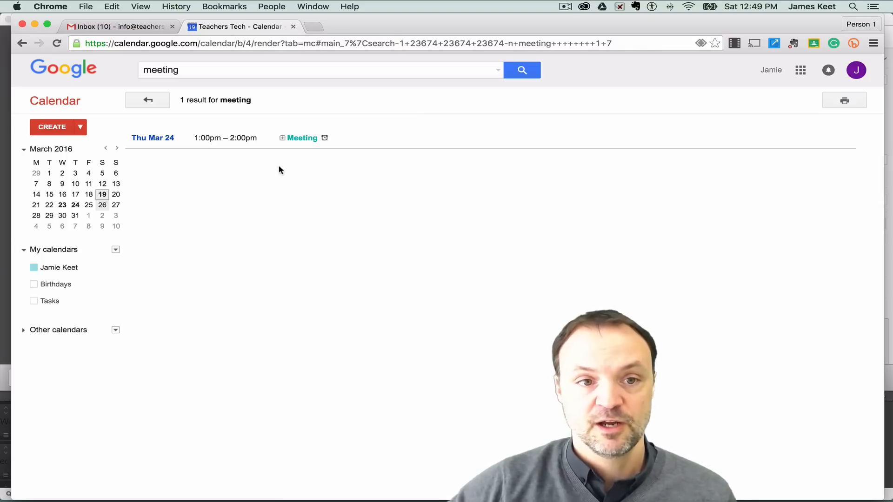
left_click(147, 102)
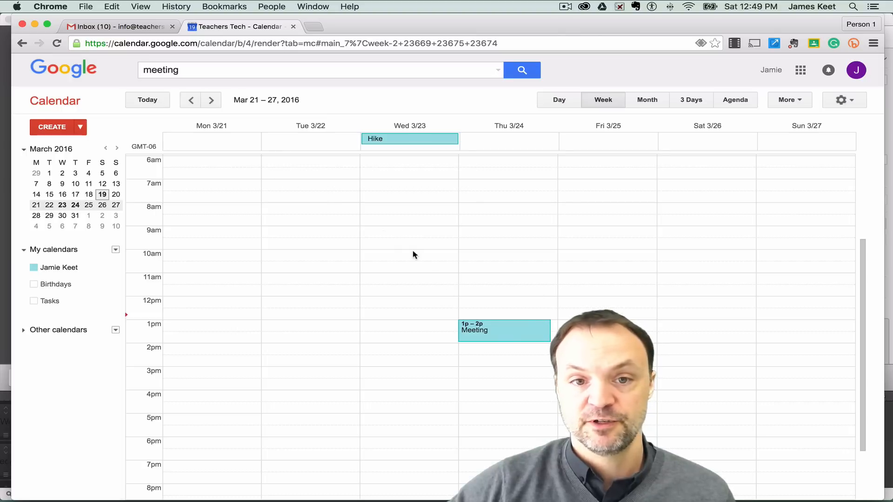
Delete the "Meeting" event on Thu, March 24, 1pm–2pm.
left_click(534, 335)
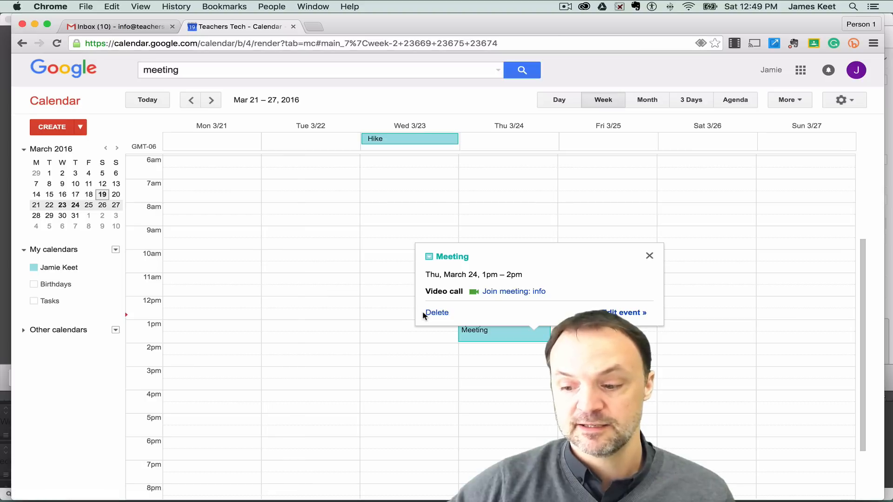
left_click(435, 313)
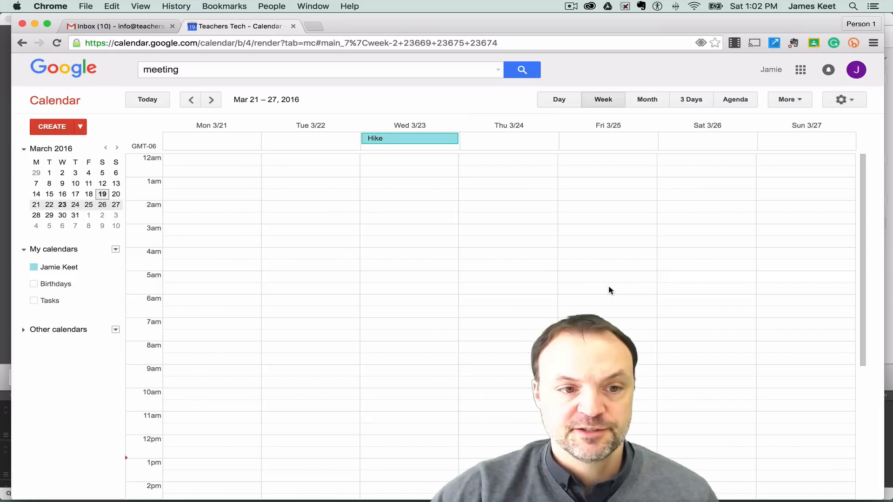
Switch the display of the Tasks calendar on and off again.
left_click(73, 305)
left_click(74, 307)
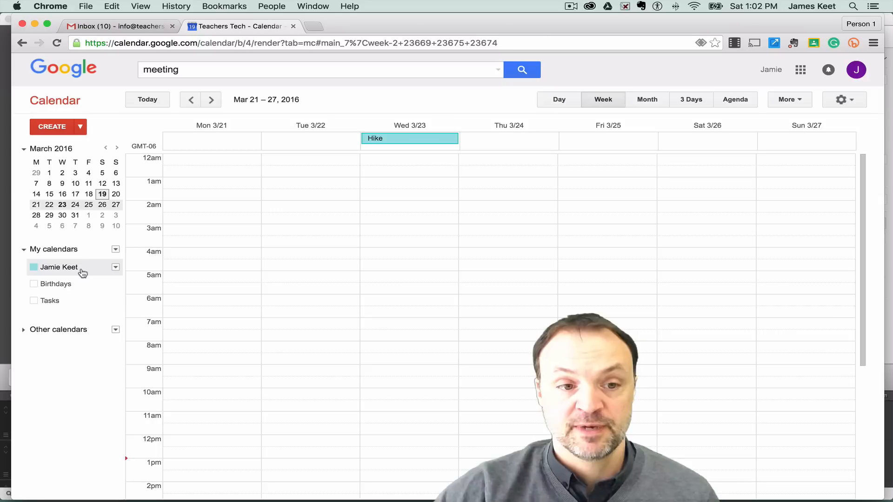
left_click(72, 307)
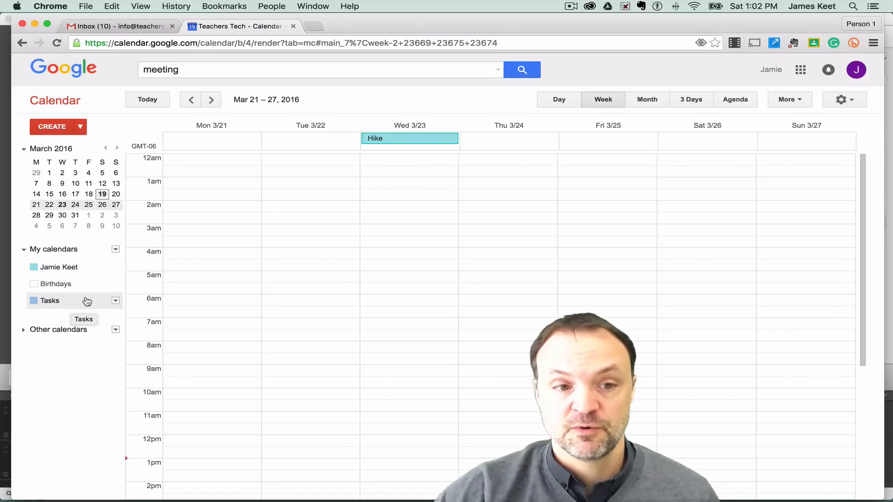
left_click(77, 307)
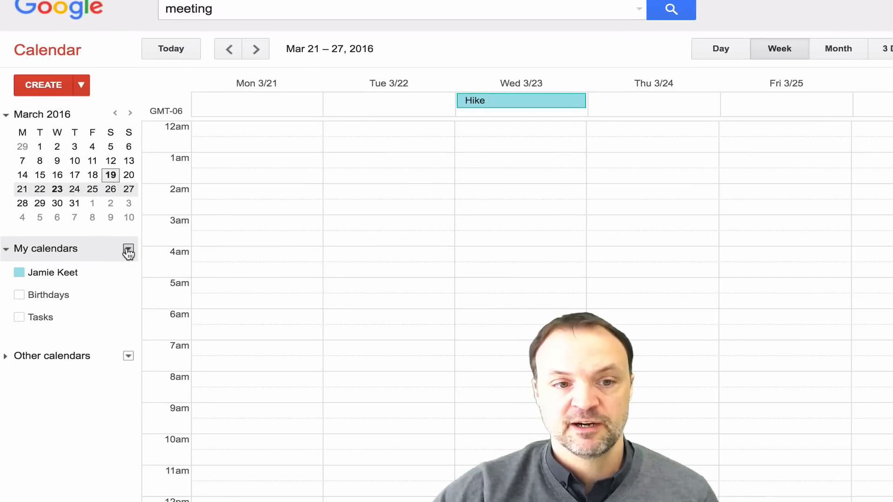
Begin a new calendar named "Example 1" and share it with everyone in the organization Teachers Tech.
left_click(128, 250)
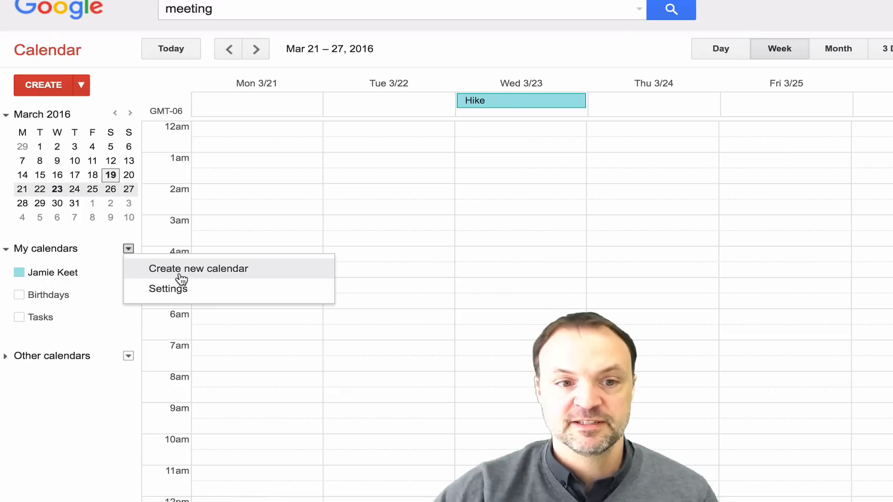
left_click(212, 270)
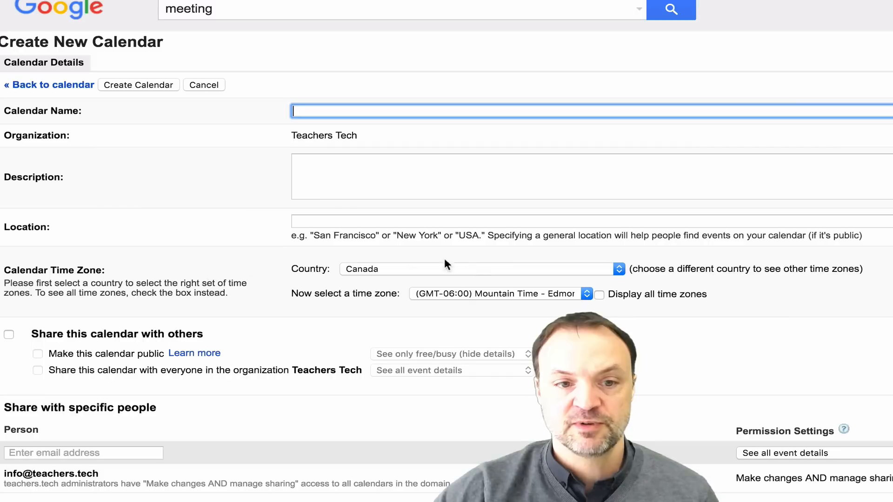
type("Example 1")
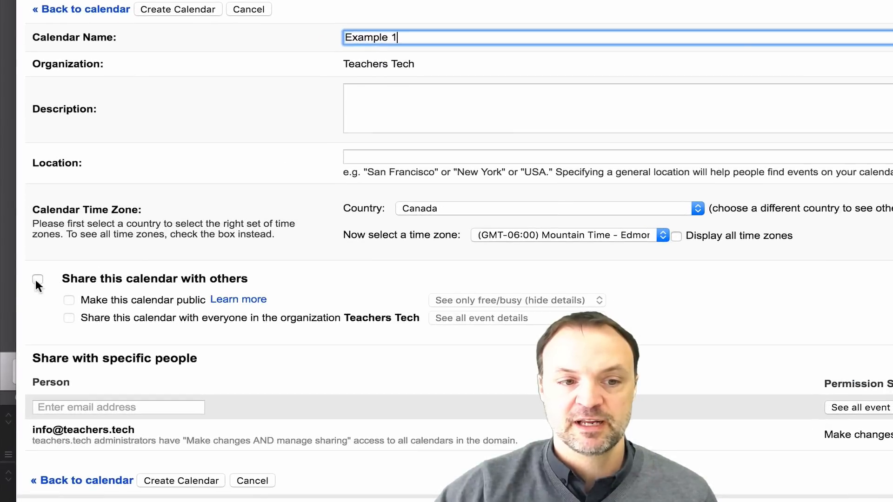
left_click(37, 280)
left_click(228, 302)
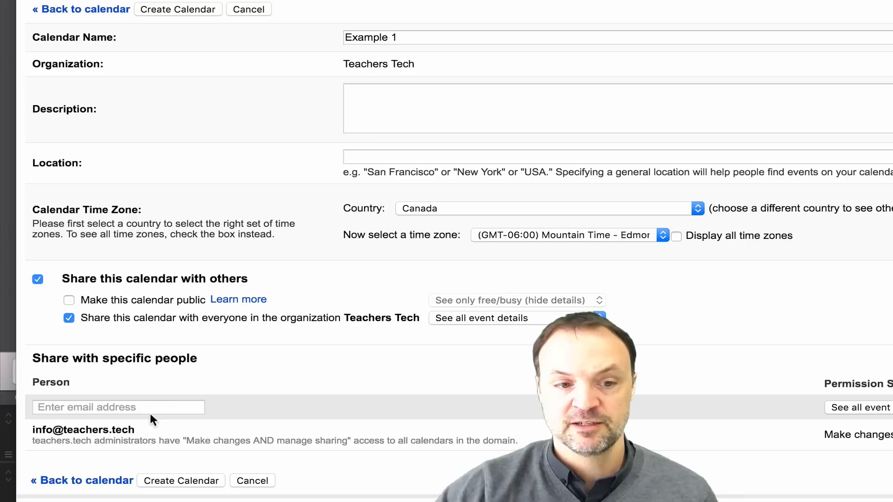
Look over the permission options for sharing with specific people, keep "See all event details", and create the calendar.
left_click(163, 405)
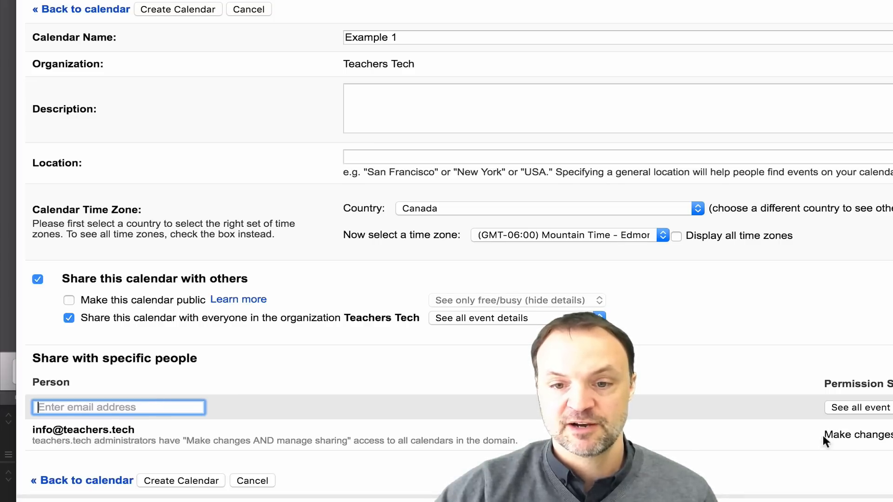
left_click(781, 411)
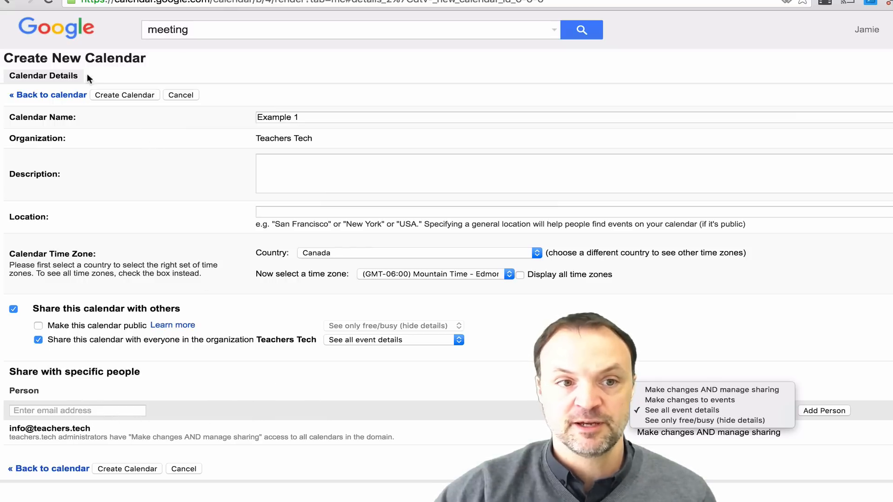
left_click(122, 93)
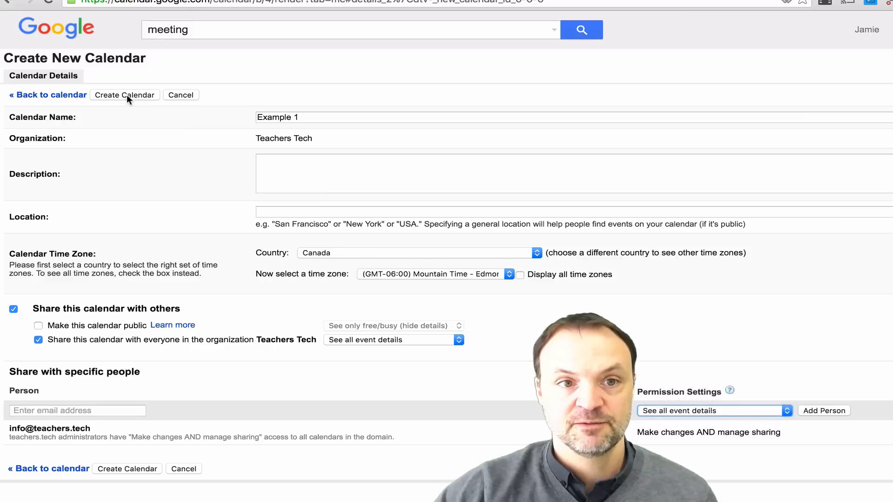
left_click(126, 95)
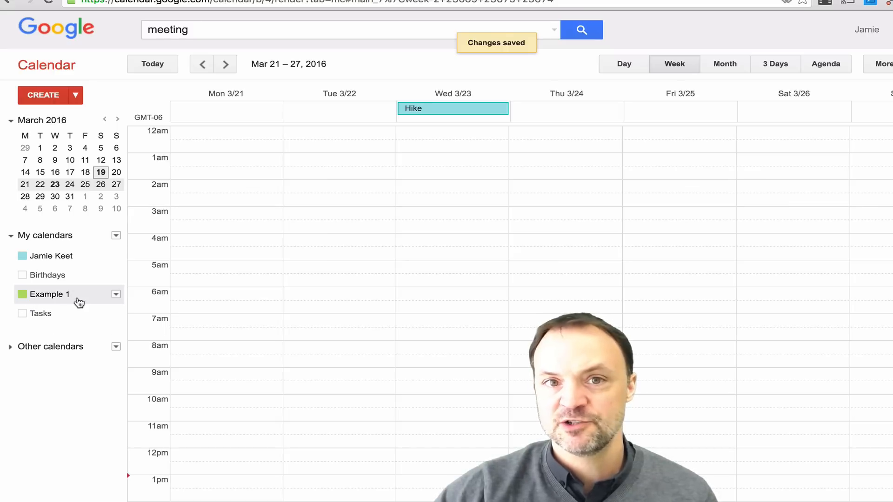
Change the color of the Example 1 calendar to red.
left_click(115, 294)
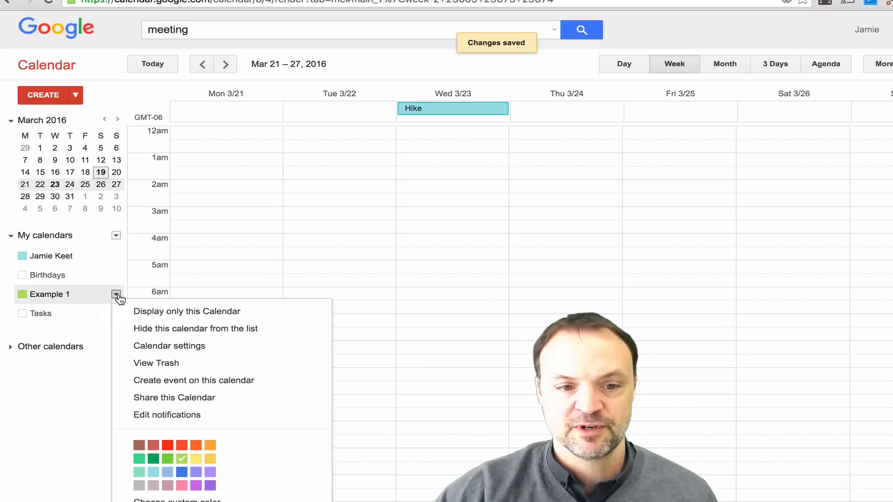
left_click(167, 445)
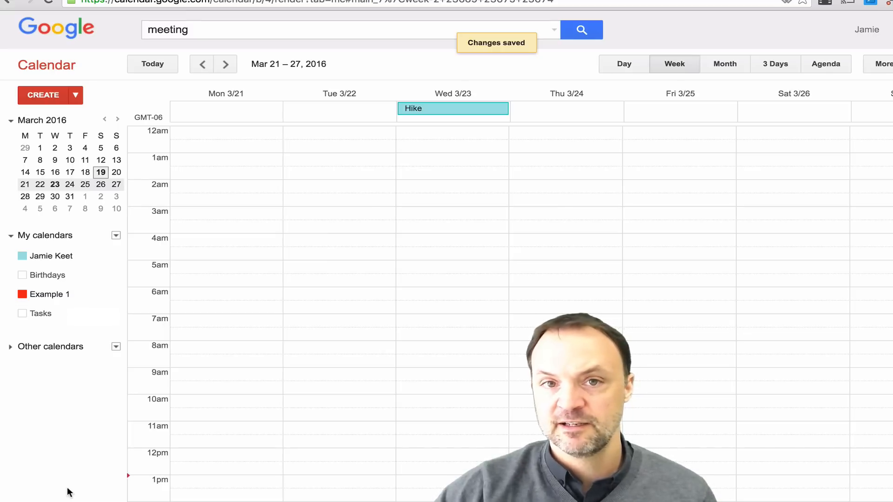
Hide and show the personal calendar twice, and turn on the Birthdays calendar alongside it.
left_click(62, 259)
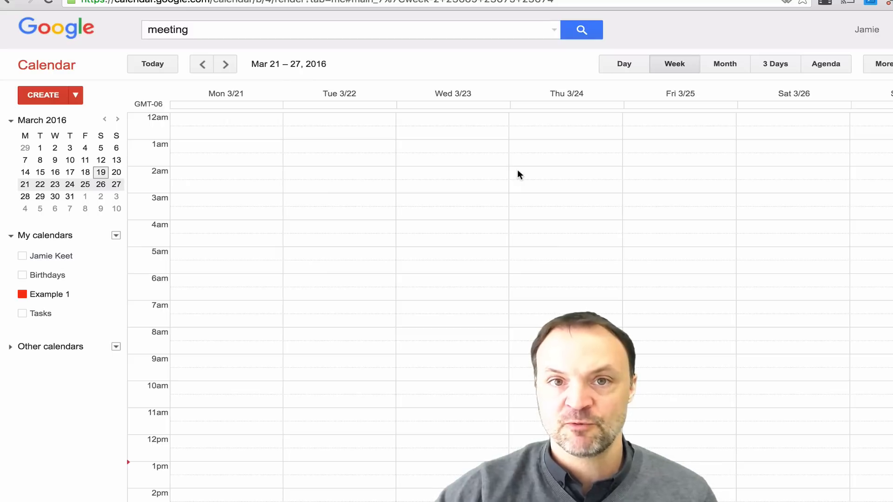
left_click(22, 256)
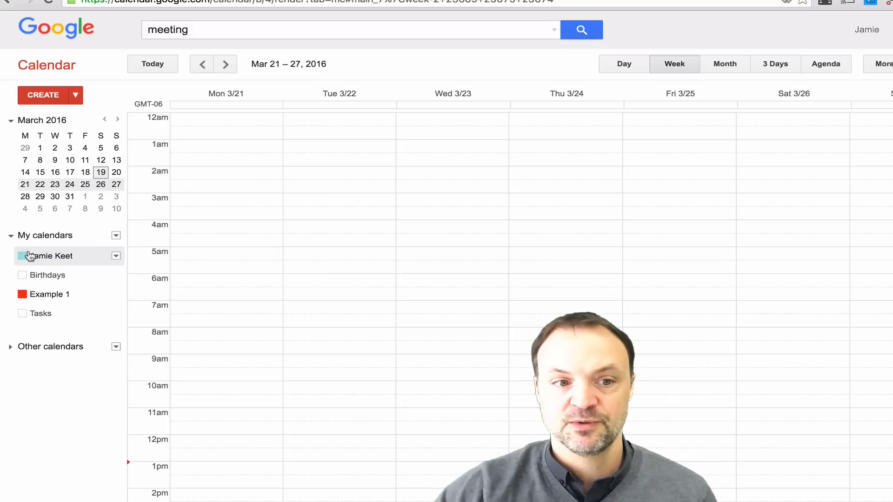
left_click(29, 264)
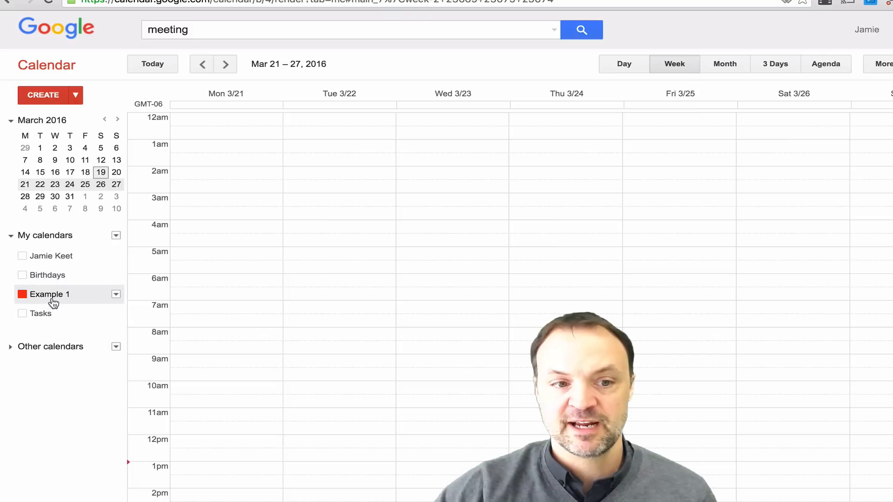
left_click(22, 257)
left_click(22, 275)
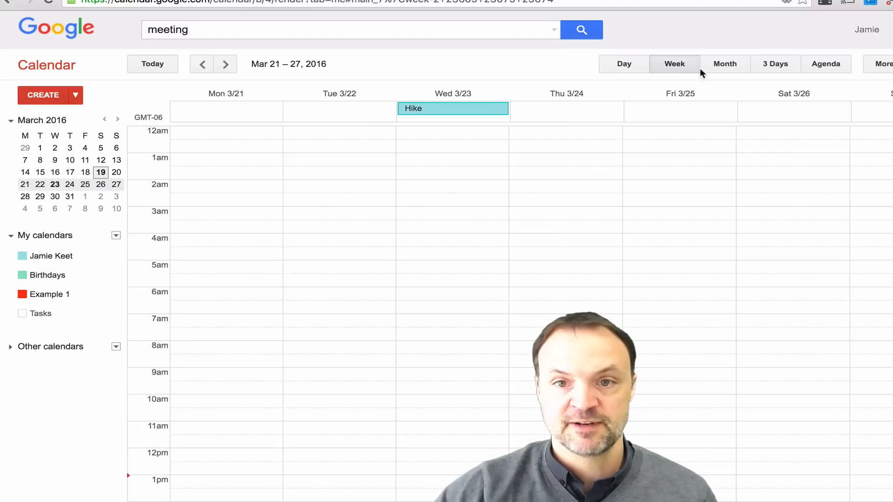
Switch to the month view and show the Holidays in Canada calendar from the other calendars.
left_click(725, 65)
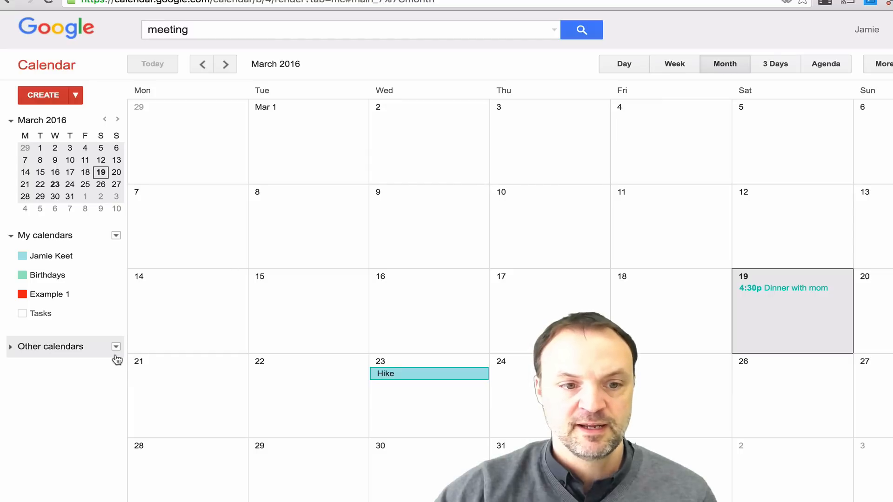
left_click(10, 348)
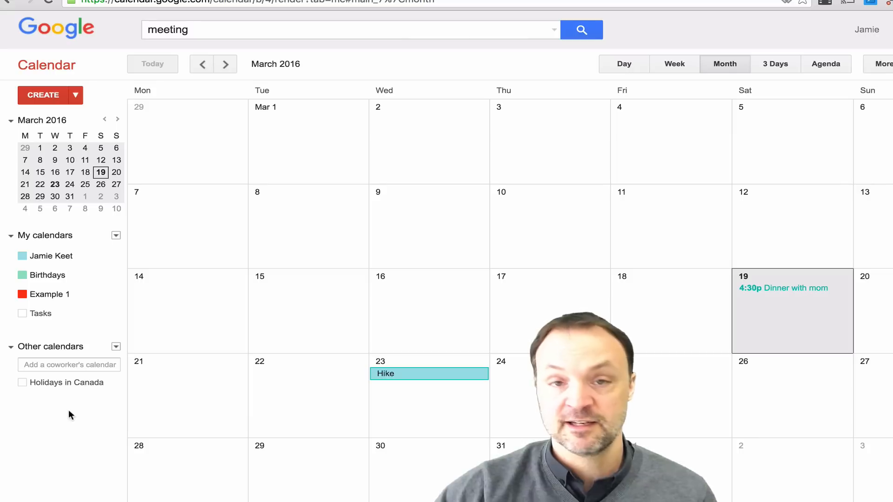
left_click(22, 382)
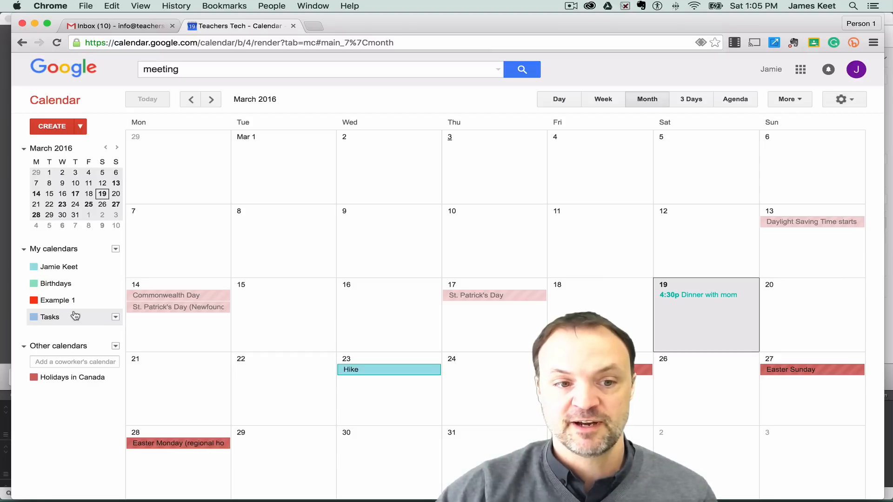
Hide the Example 1, Birthdays and personal calendars, and turn Example 1 on and off once more.
left_click(34, 301)
left_click(34, 284)
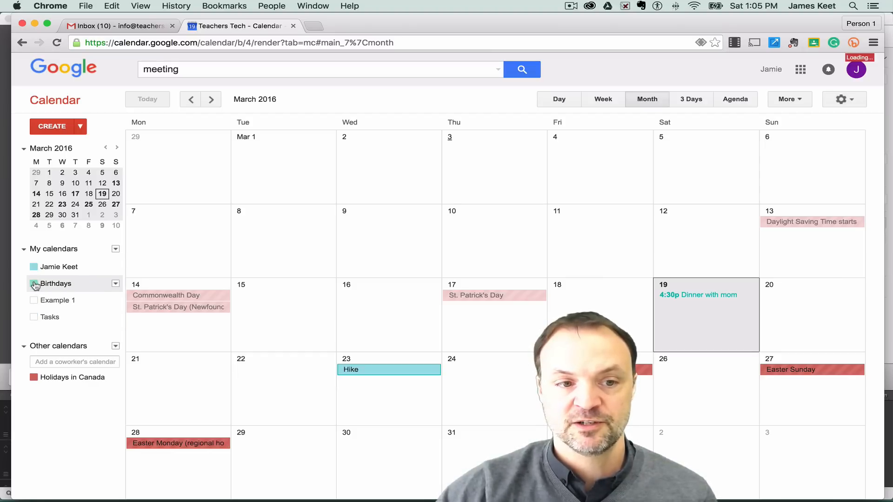
left_click(33, 267)
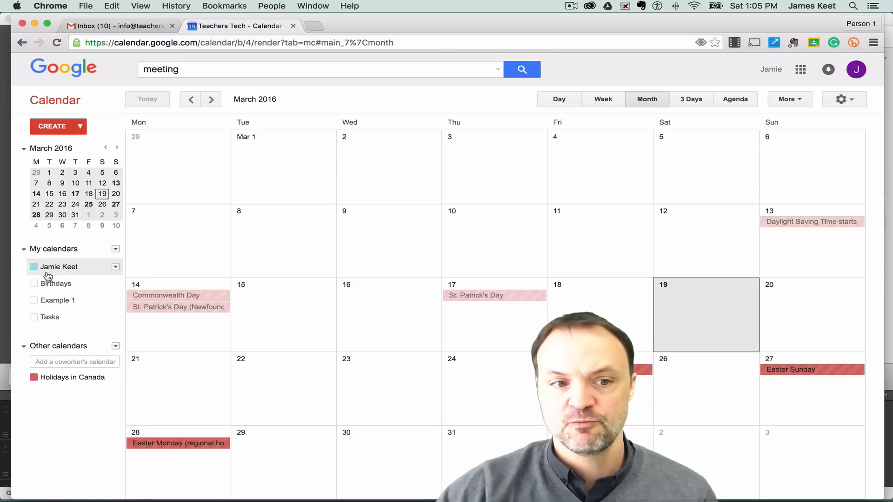
left_click(34, 300)
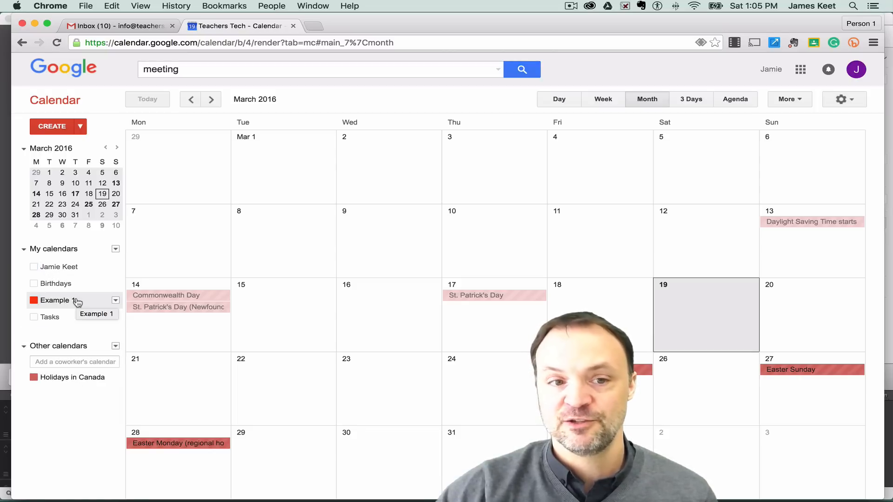
left_click(77, 302)
Show the personal, Birthdays and Example 1 calendars again, and turn the Tasks calendar on and back off.
left_click(34, 267)
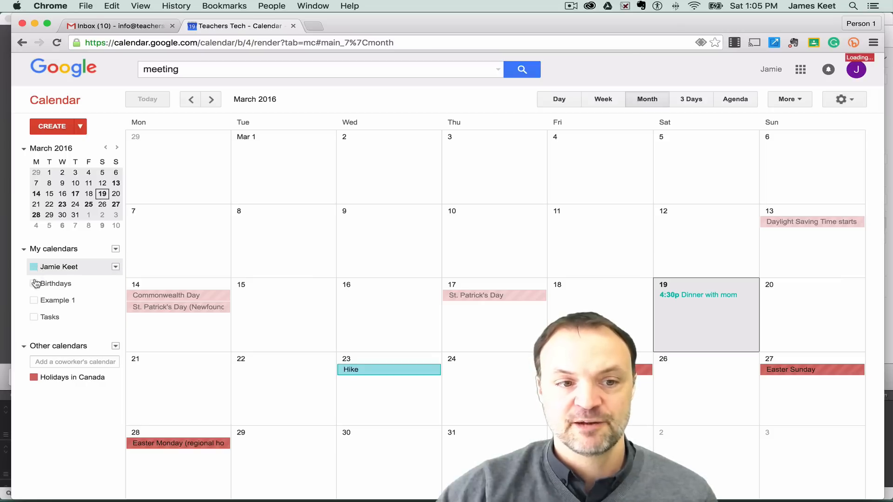
left_click(34, 283)
left_click(34, 301)
left_click(34, 318)
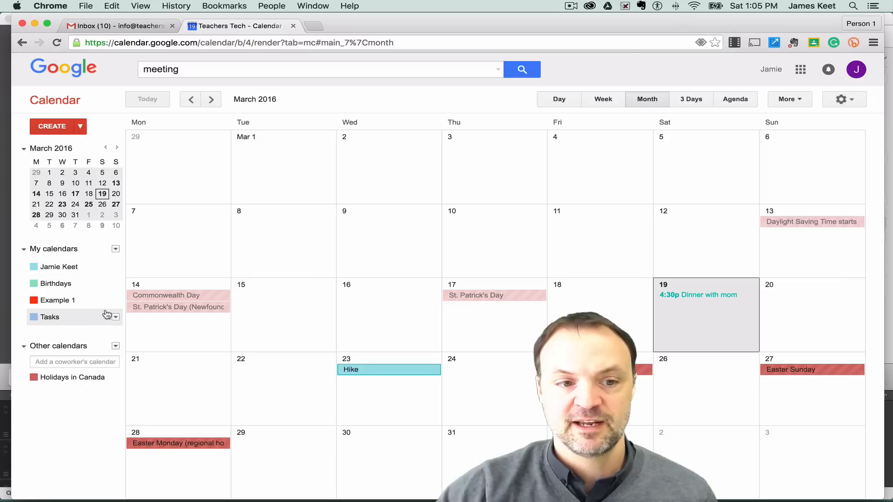
left_click(106, 315)
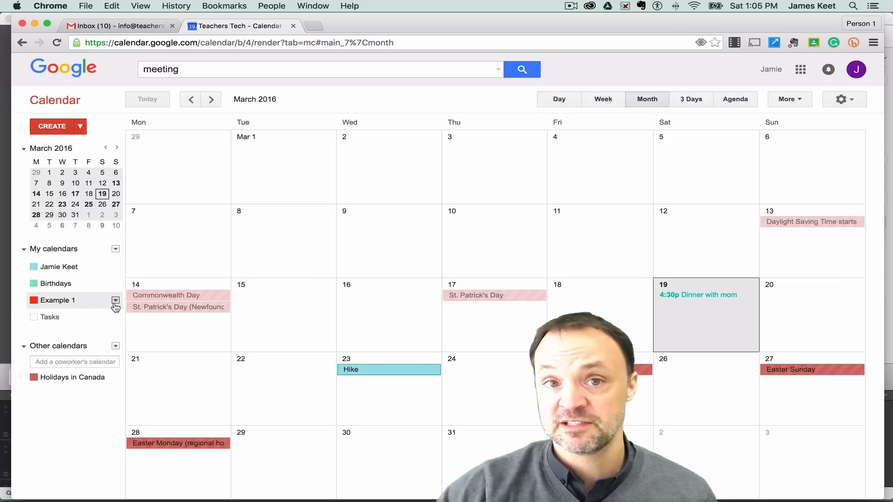
Create and save an event titled "test" on the Example 1 calendar for 3/19/2016, 1:30pm to 2:30pm.
left_click(115, 301)
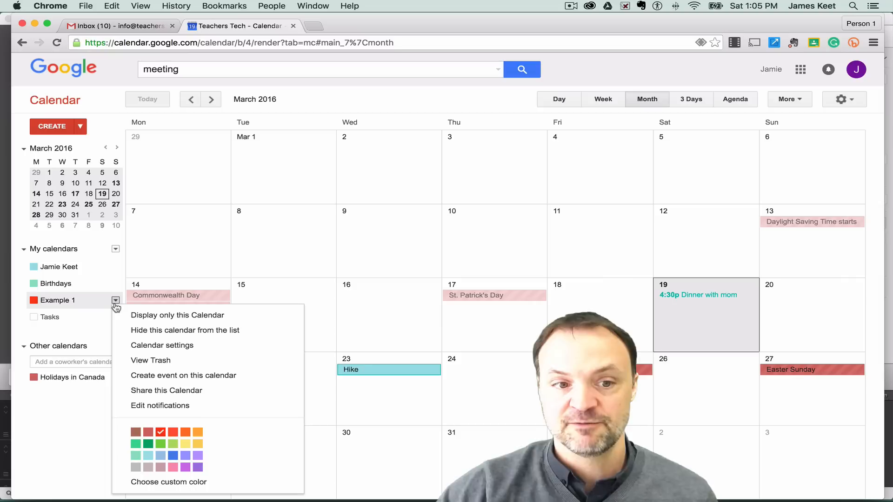
left_click(198, 381)
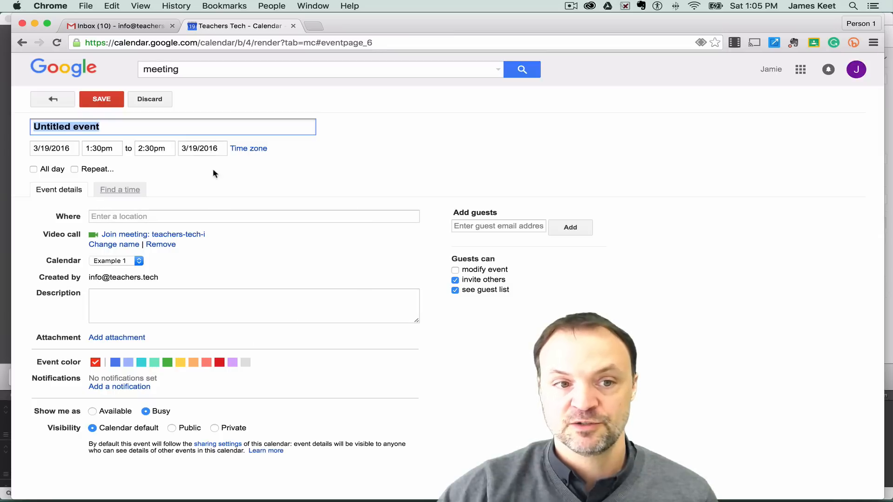
type("test")
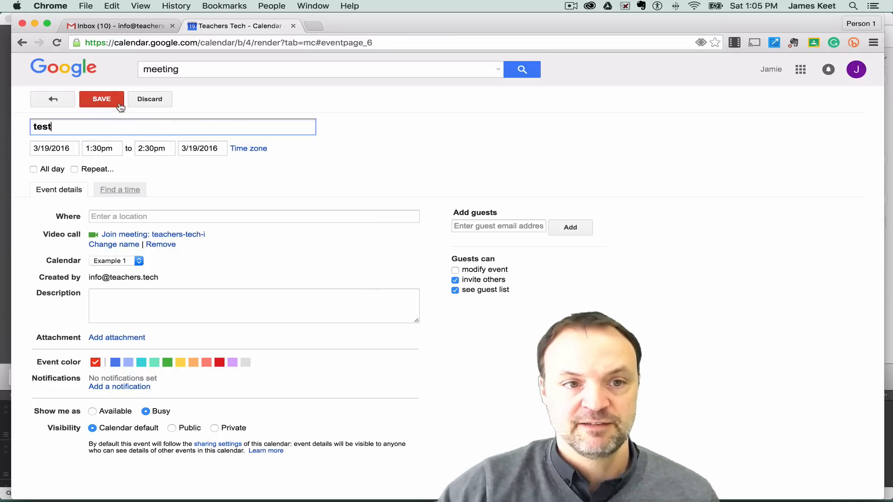
left_click(101, 100)
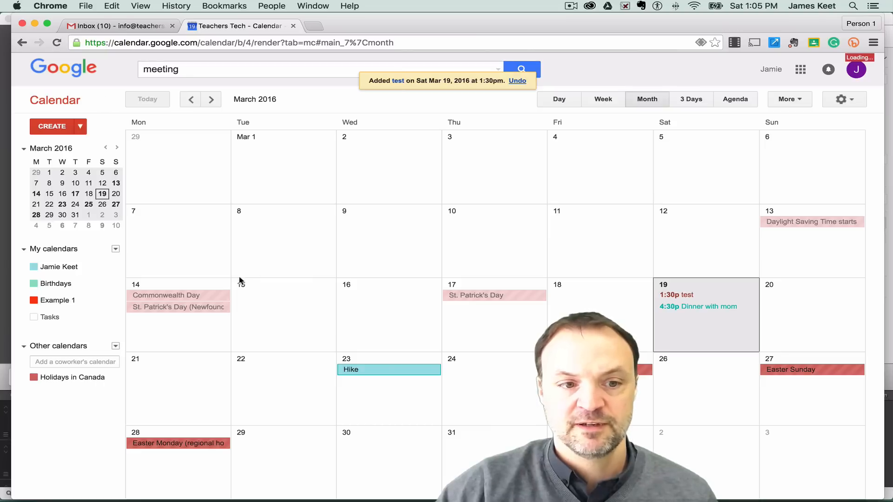
Hide the Birthdays, personal and Holidays in Canada calendars, and turn the Tasks calendar on and back off.
left_click(34, 284)
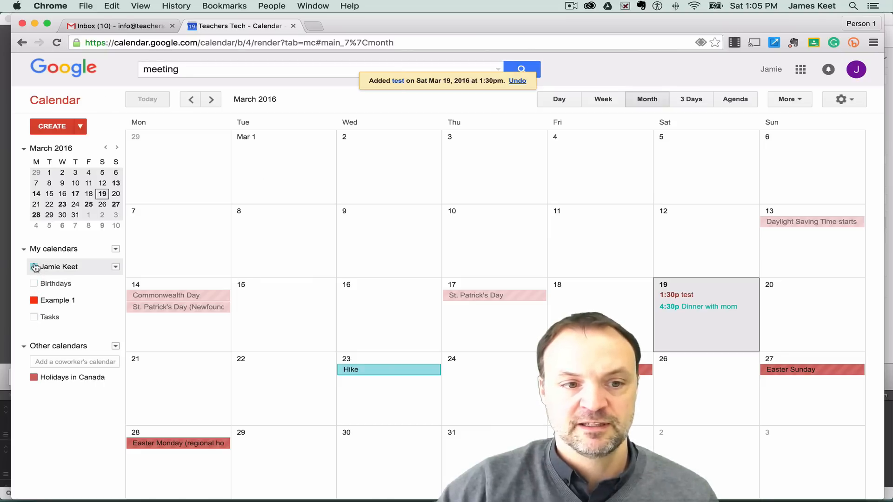
left_click(33, 266)
left_click(34, 379)
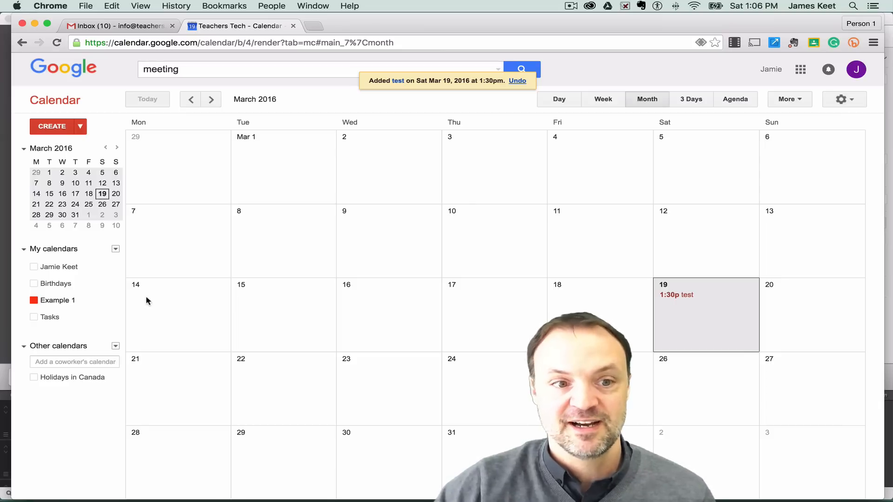
left_click(90, 317)
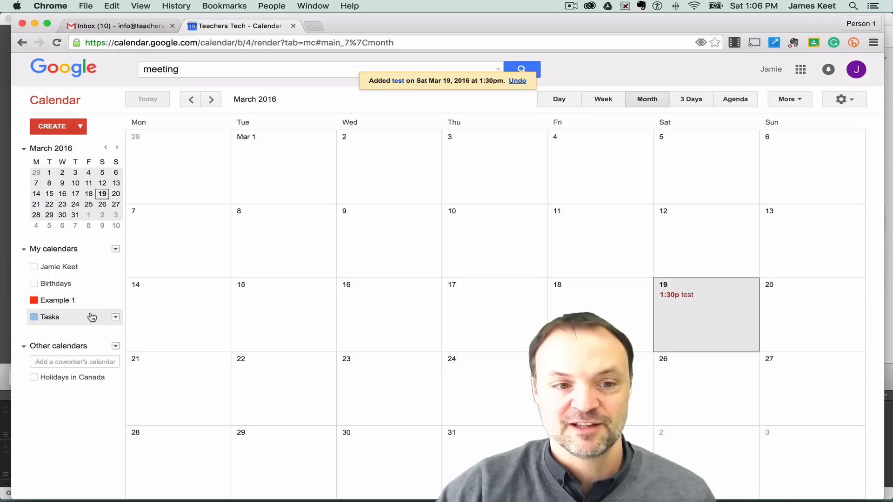
left_click(96, 321)
left_click(90, 273)
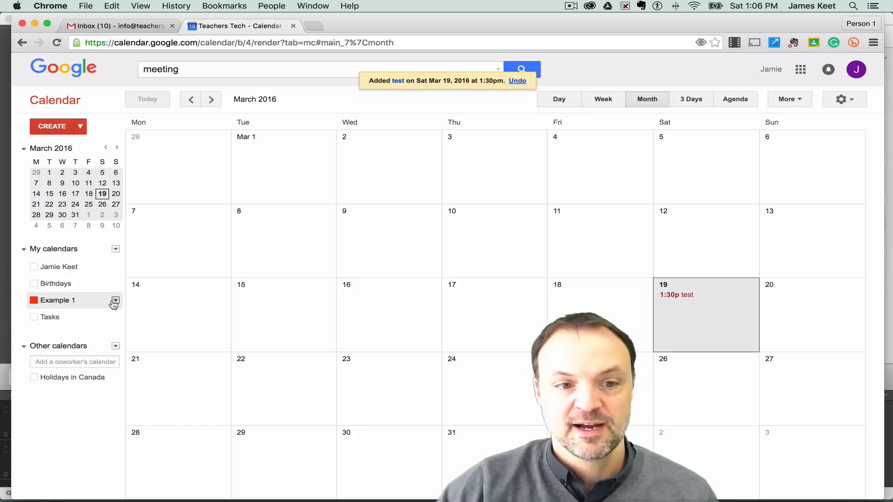
Add default pop-up notifications for the Example 1 calendar: 10 minutes before events and 1 day before all-day events at 9:00am.
left_click(115, 301)
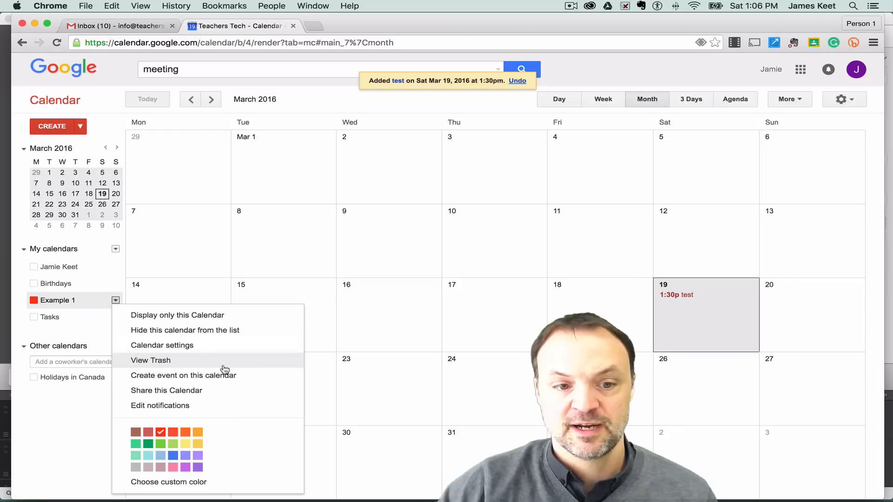
left_click(190, 391)
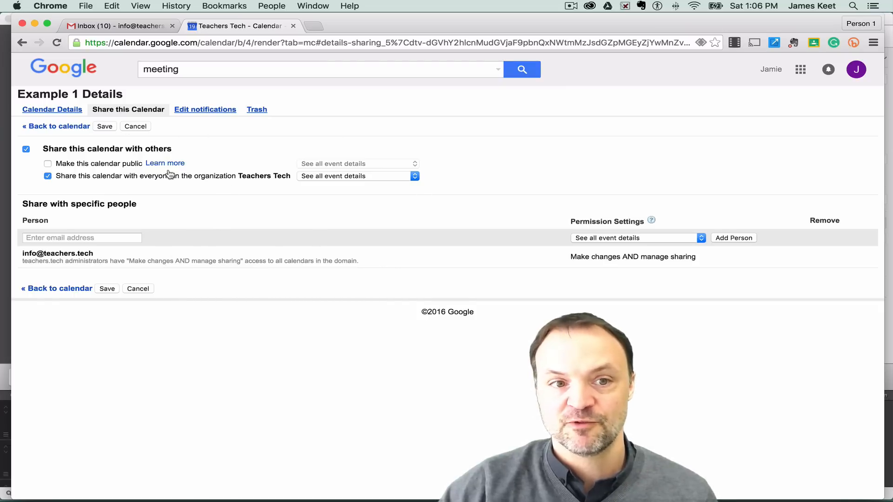
left_click(209, 111)
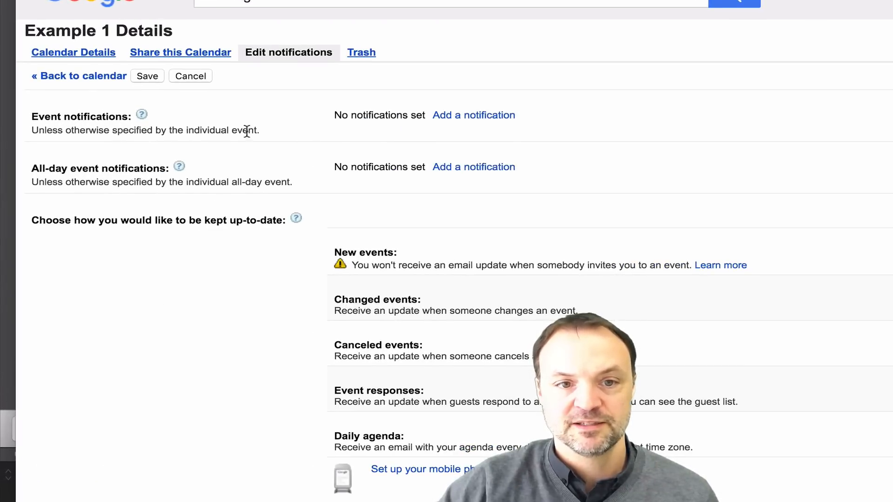
left_click(504, 119)
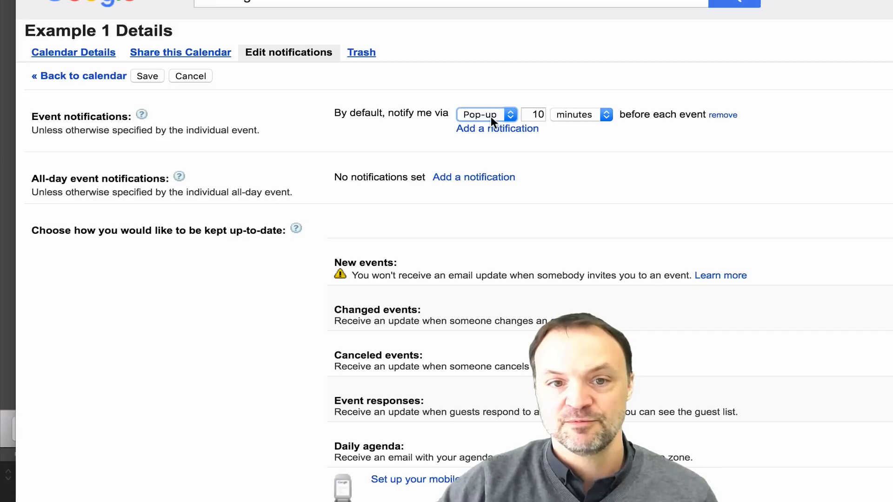
left_click(490, 114)
left_click(624, 141)
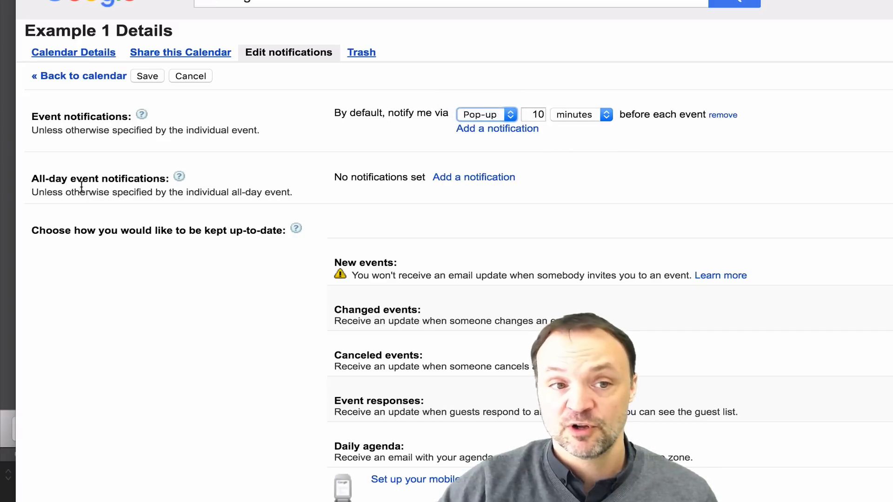
left_click(473, 180)
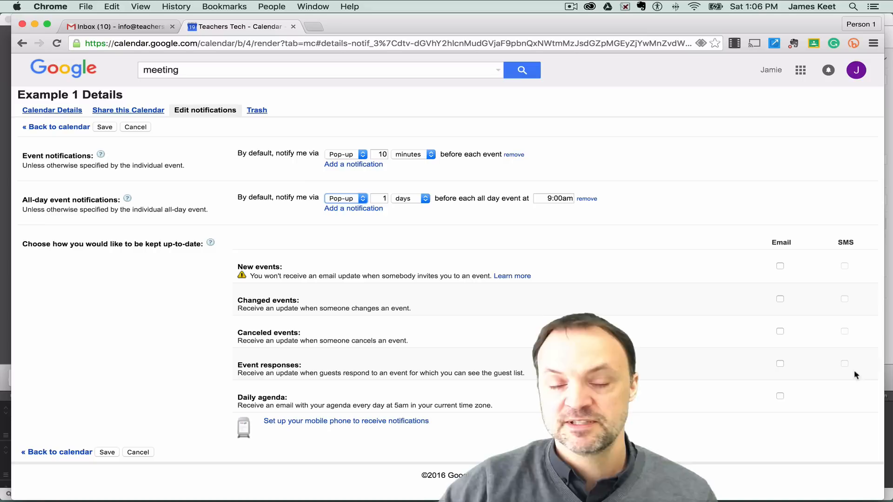
Turn the email update for new events on and back off in the Example 1 notification settings.
left_click(851, 262)
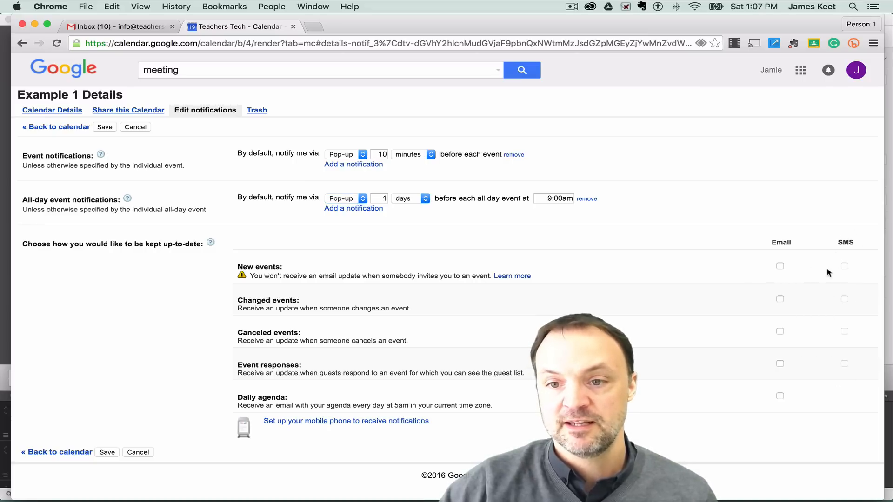
left_click(781, 266)
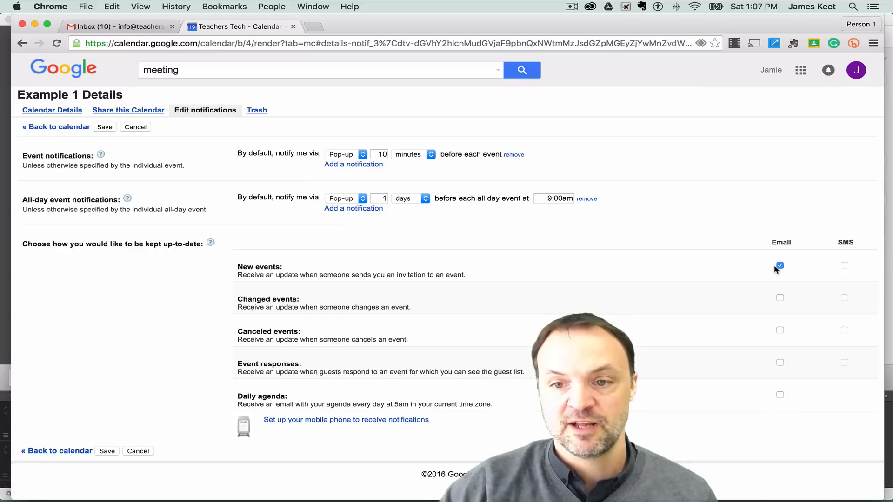
left_click(780, 266)
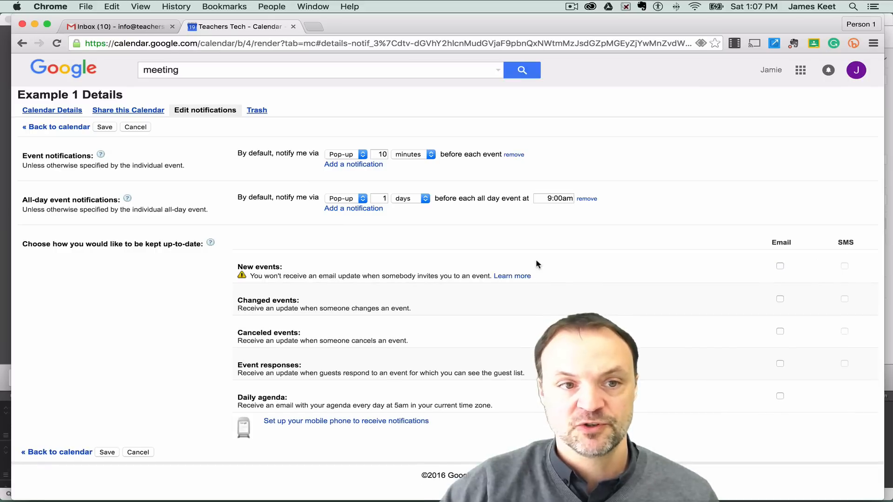
Discard the unsaved notification changes and review the Example 1 calendar's trash and calendar details.
left_click(261, 111)
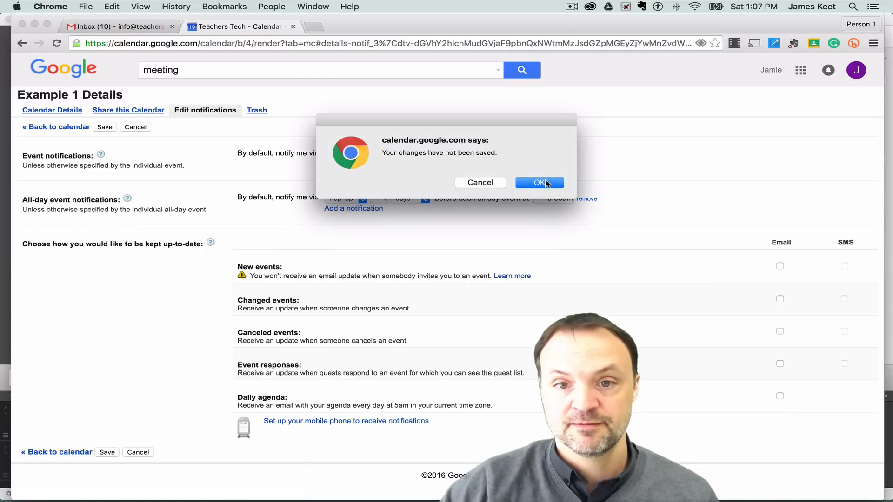
left_click(548, 183)
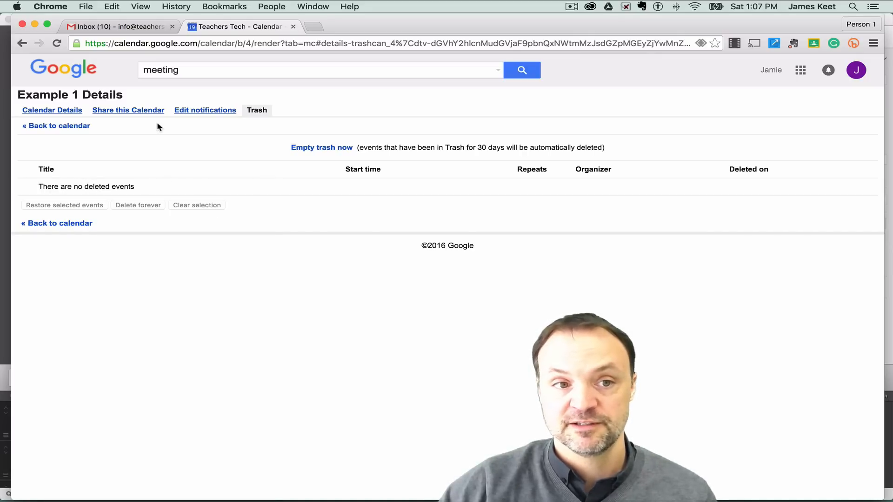
left_click(47, 110)
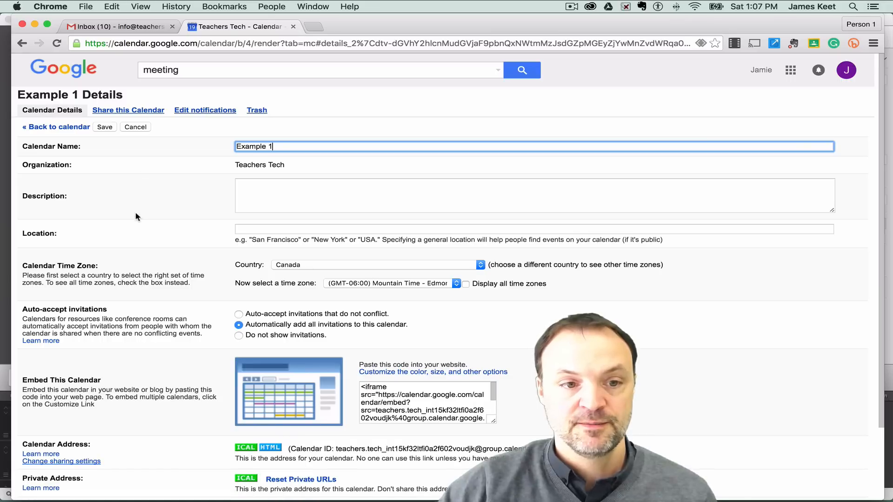
scroll(140, 168, "down", 1)
scroll(140, 168, "up", 1)
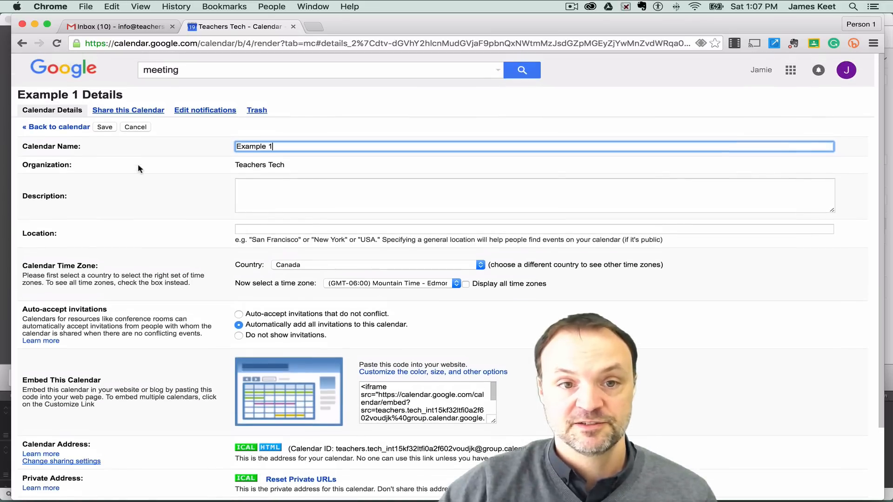
scroll(144, 169, "down", 4)
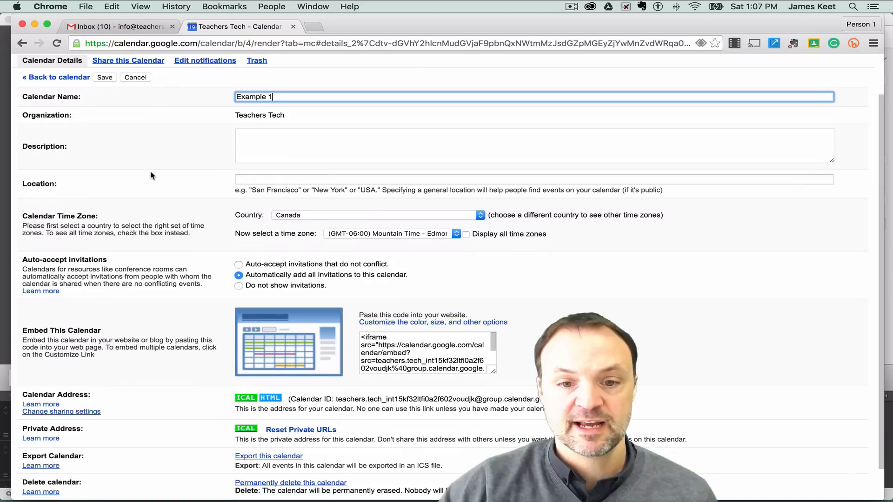
scroll(151, 180, "up", 4)
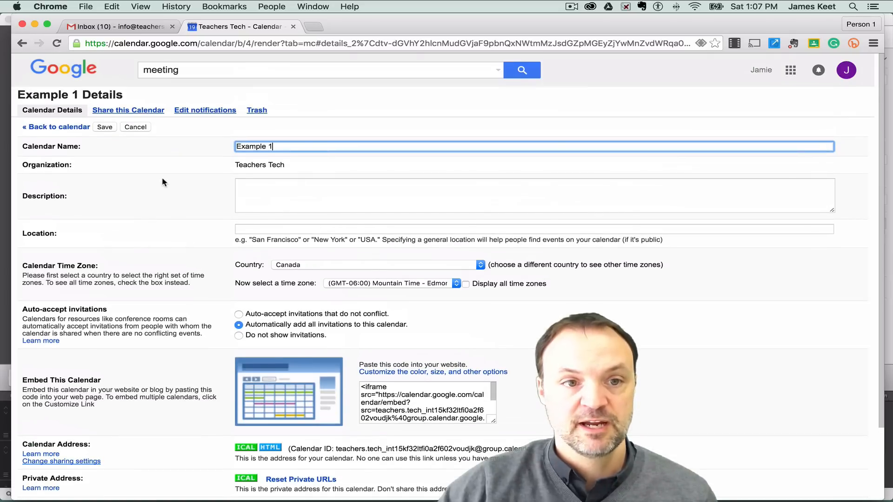
Make the Example 1 calendar public with all event details visible, then save and confirm the sharing change.
left_click(151, 112)
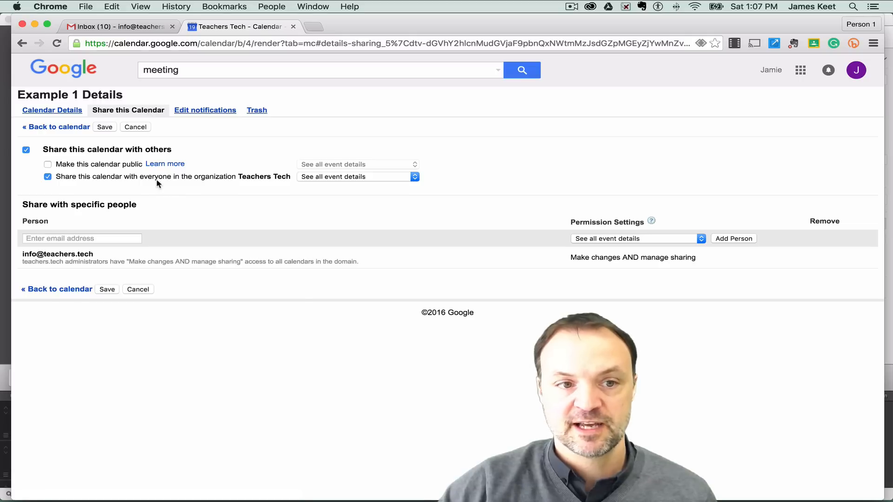
left_click(48, 165)
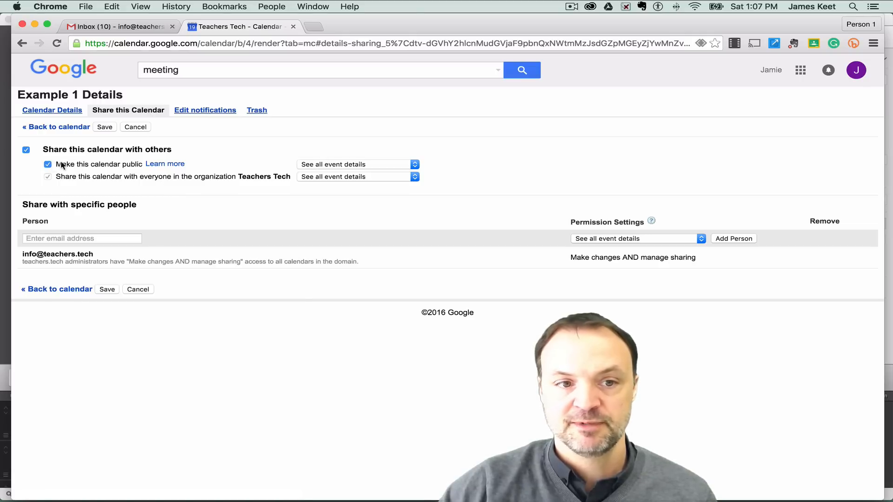
left_click(105, 127)
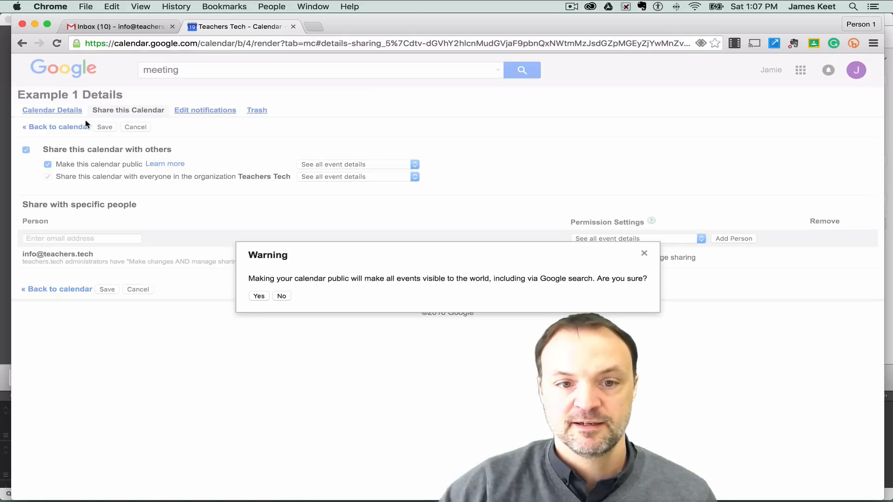
left_click(259, 297)
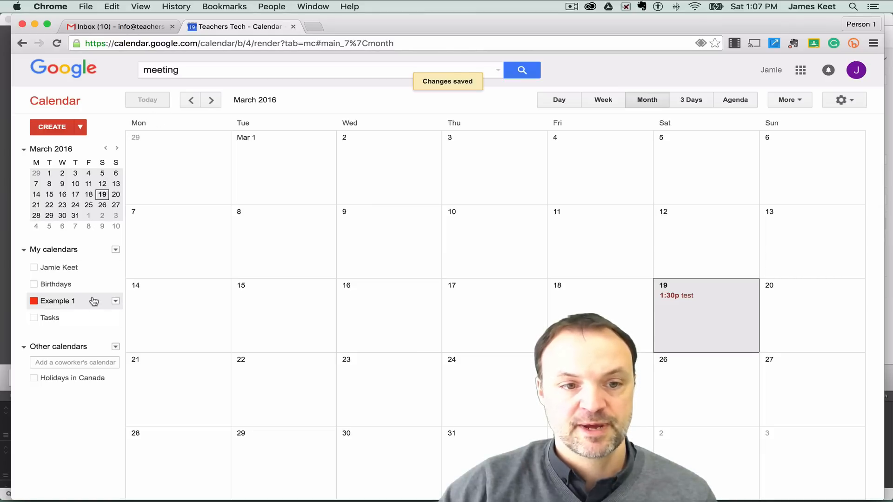
Get the Example 1 calendar's HTML address from its calendar details and open the public page in the browser.
left_click(116, 302)
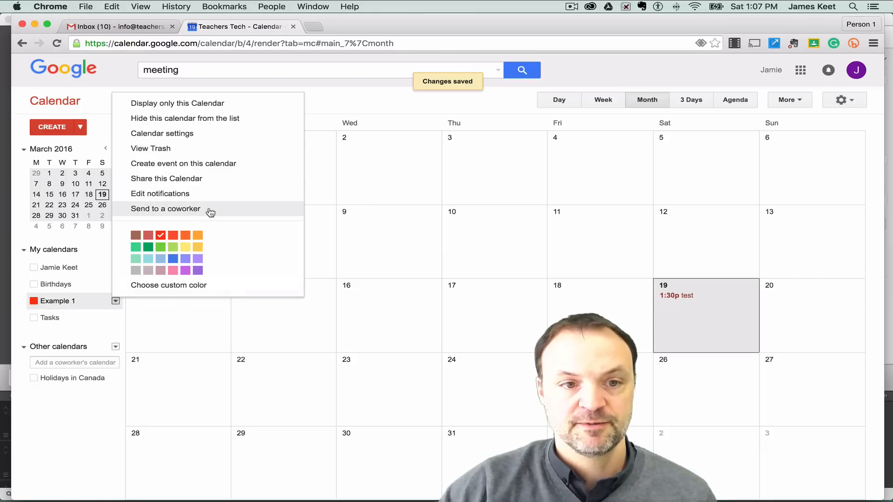
left_click(217, 179)
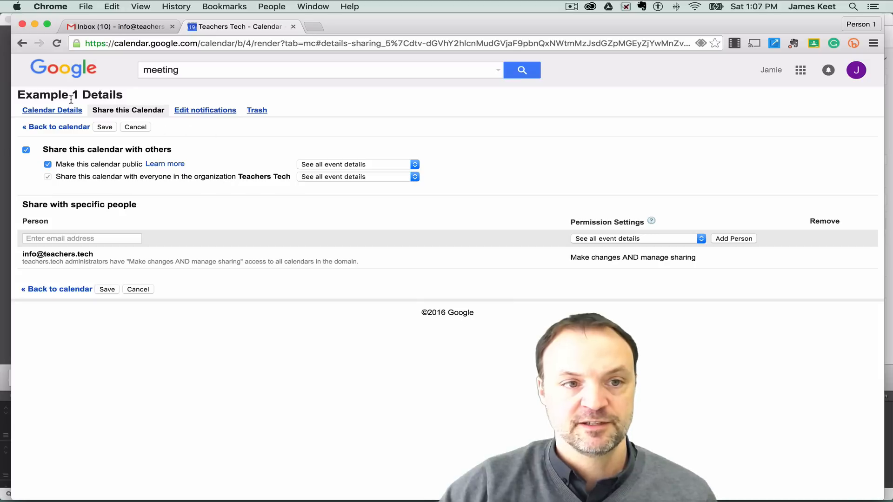
left_click(65, 112)
scroll(166, 205, "down", 3)
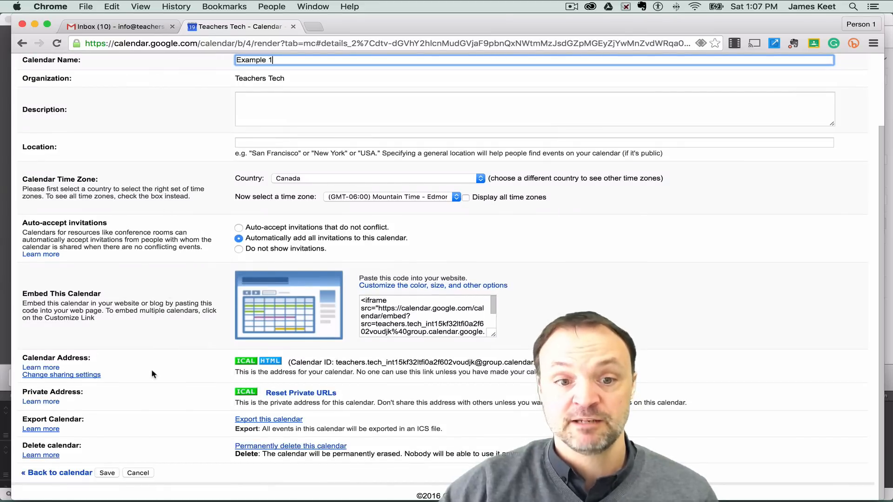
left_click(275, 365)
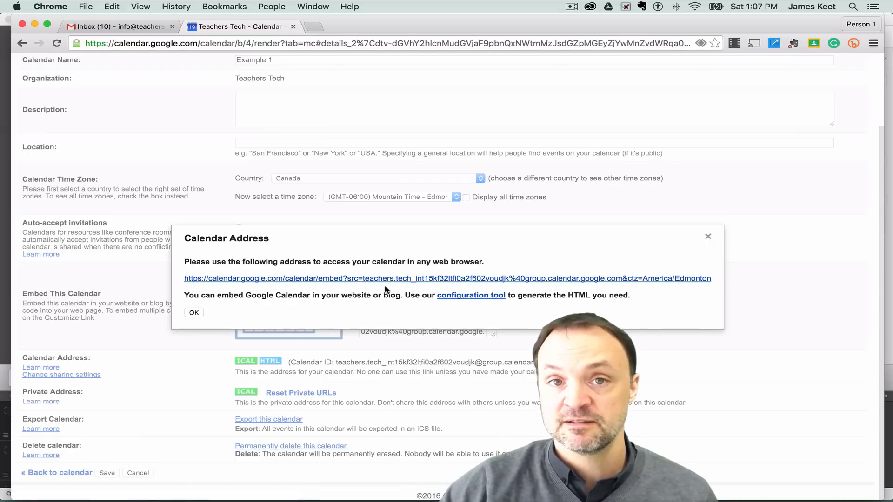
left_click(328, 277)
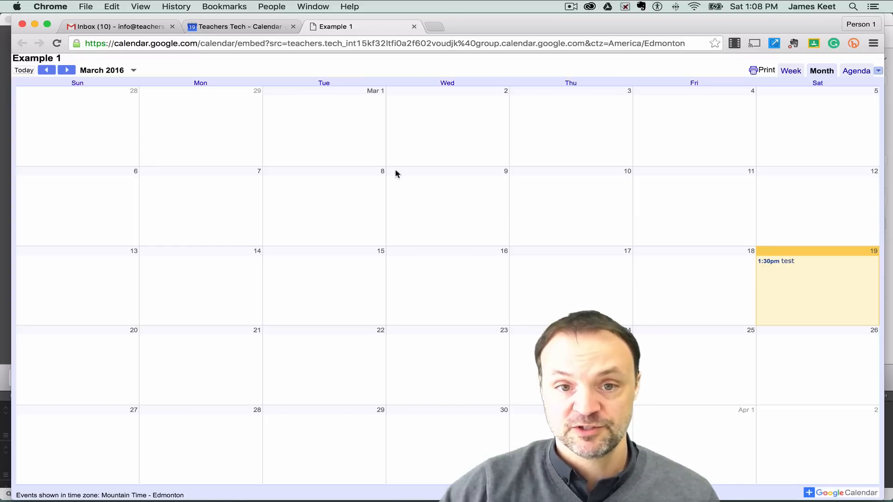
Close the public calendar page and the Calendar Address dialog, and look over the Example 1 details.
left_click(414, 27)
left_click(193, 312)
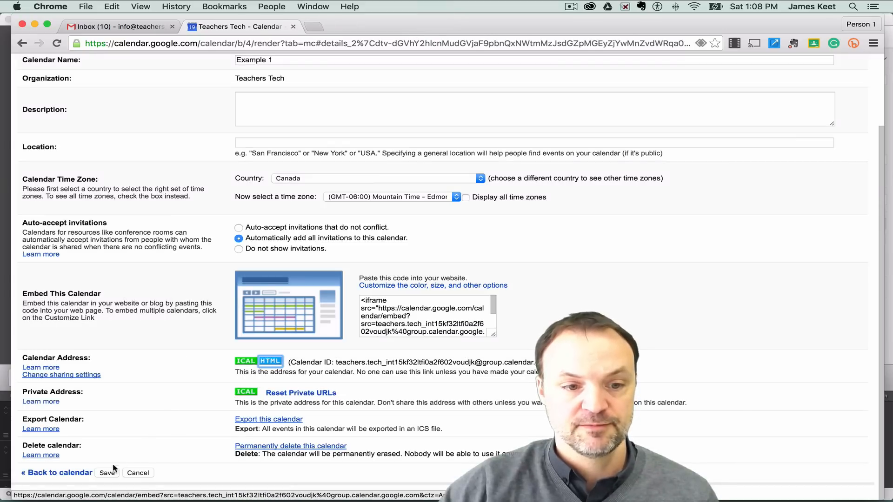
scroll(179, 357, "up", 3)
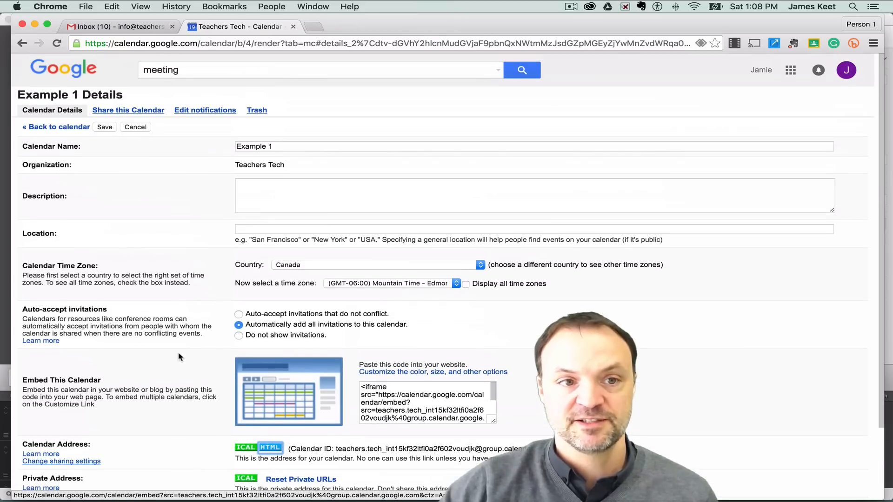
scroll(179, 357, "down", 3)
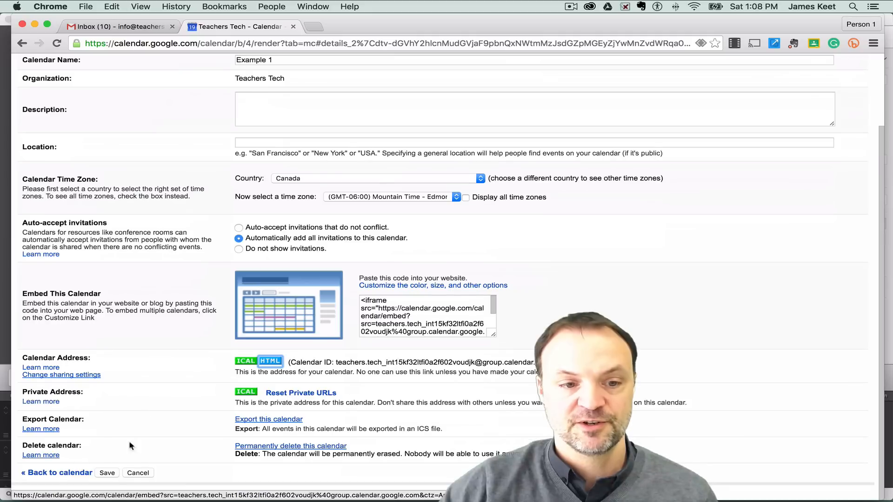
Save the Example 1 calendar details and browse the interesting calendars available under Other calendars.
left_click(107, 473)
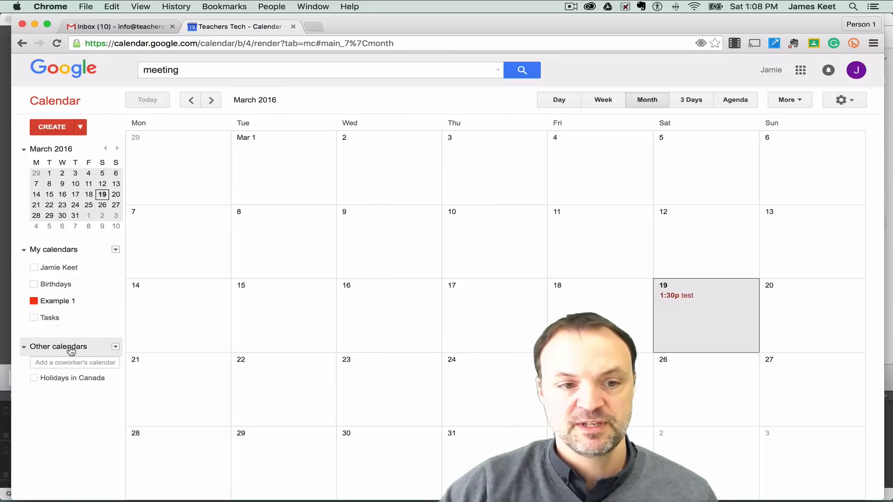
left_click(116, 349)
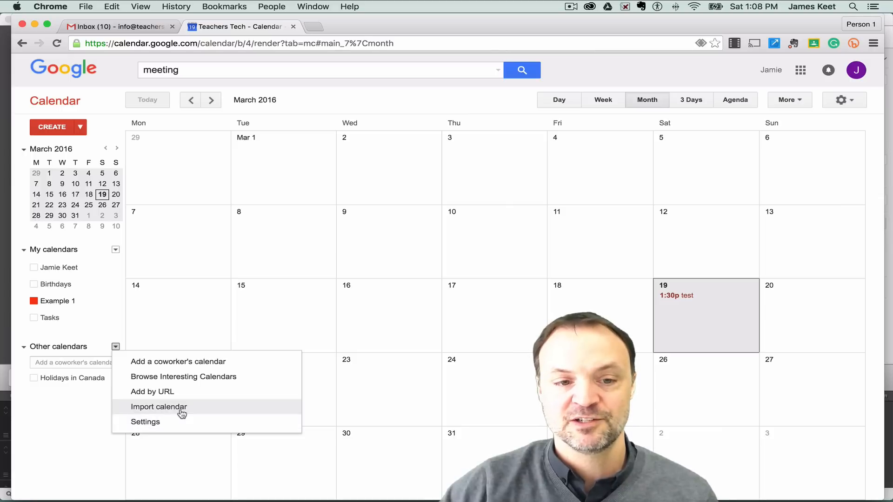
left_click(211, 378)
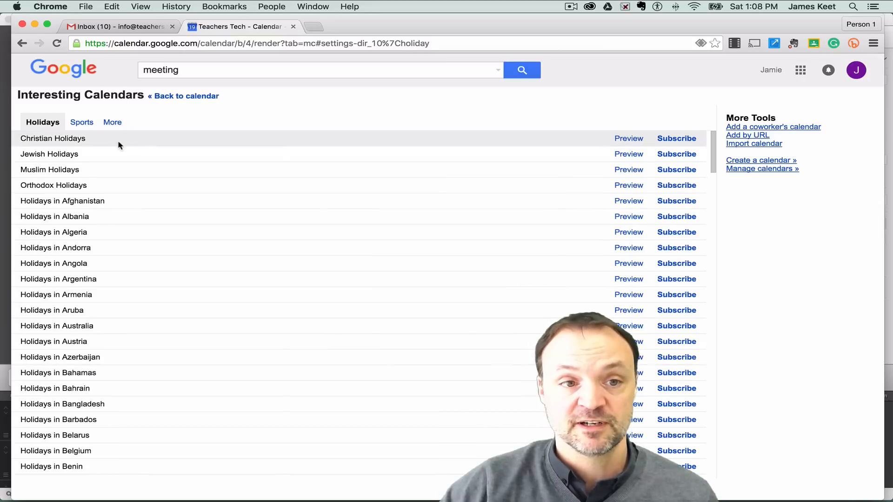
Browse the sports calendars to Major League Baseball - MLB and subscribe to the Arizona Diamondbacks calendar.
left_click(83, 123)
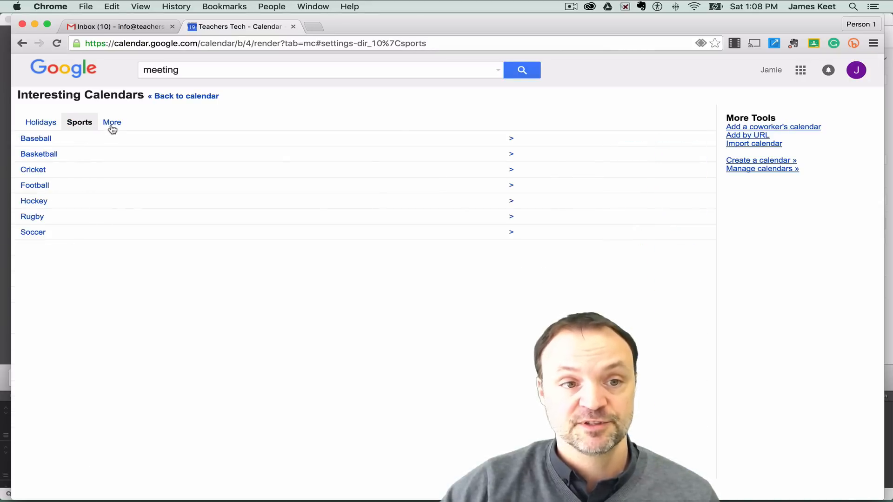
left_click(52, 156)
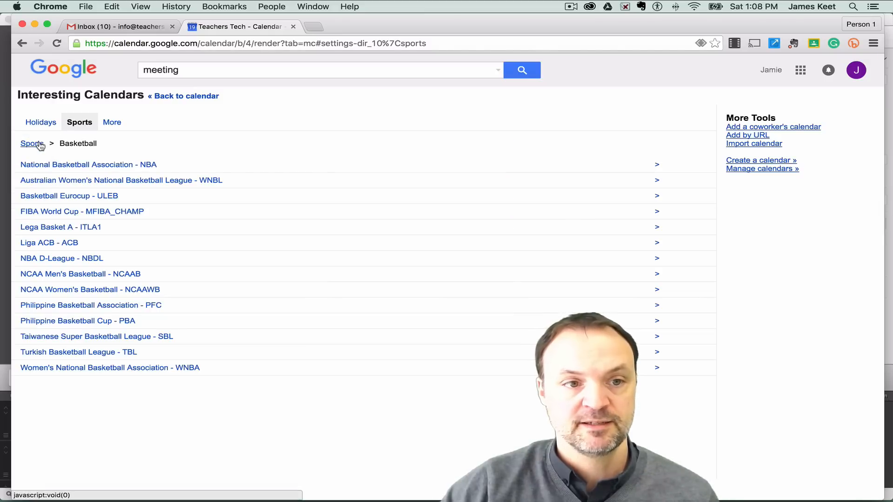
left_click(40, 146)
left_click(37, 142)
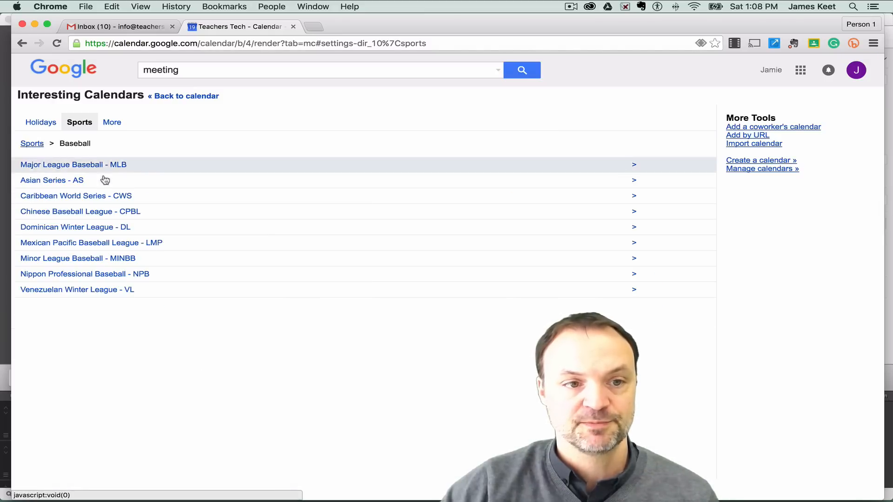
left_click(117, 164)
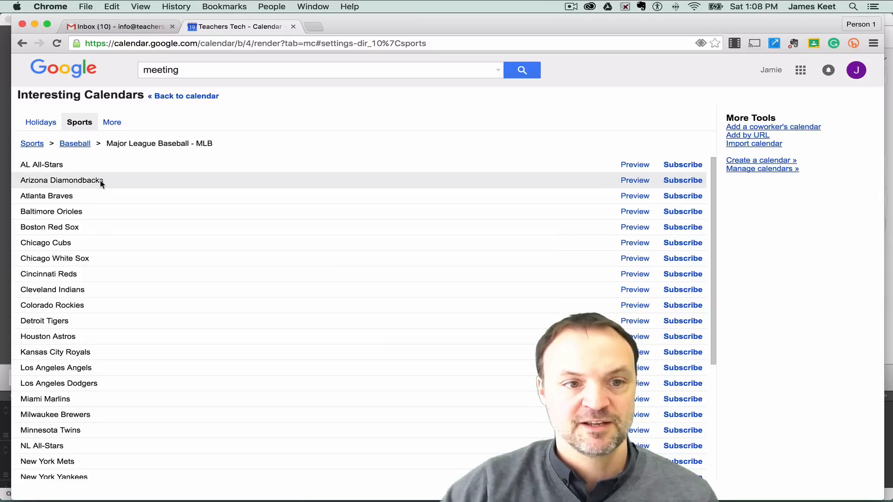
left_click(679, 185)
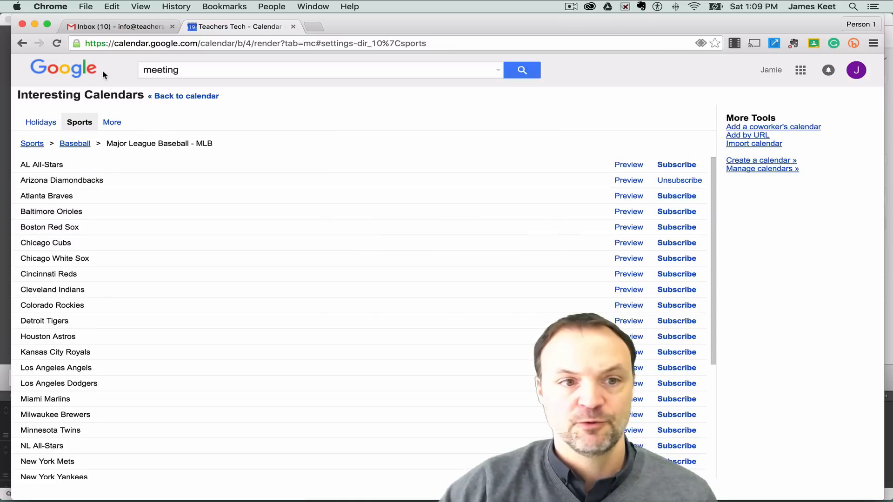
Return to the calendar, show the Holidays in Canada calendar and advance the month view to April 2016.
left_click(45, 124)
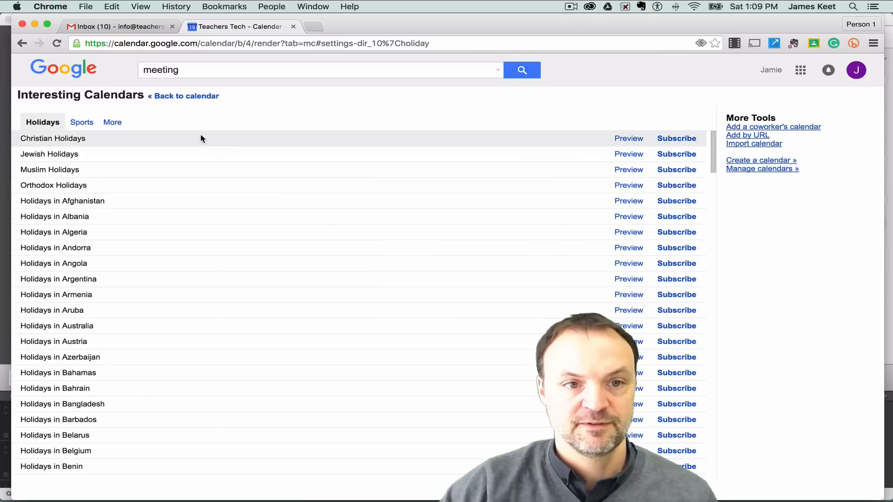
left_click(201, 97)
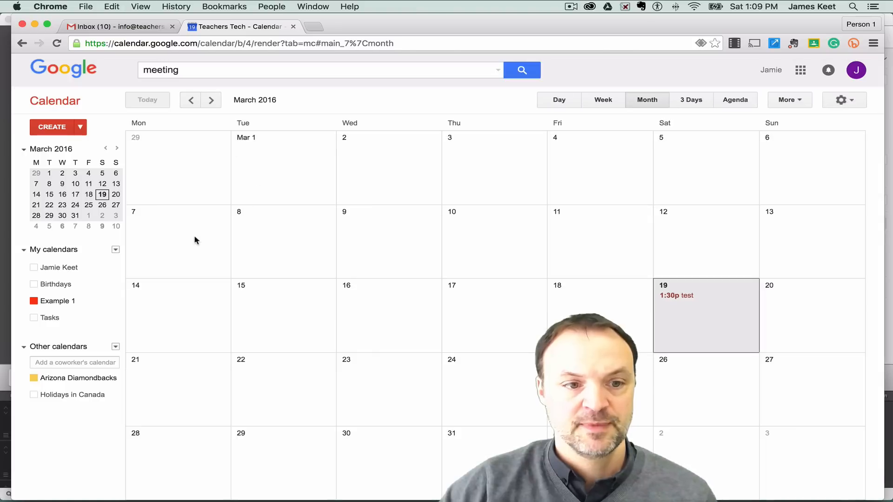
left_click(33, 395)
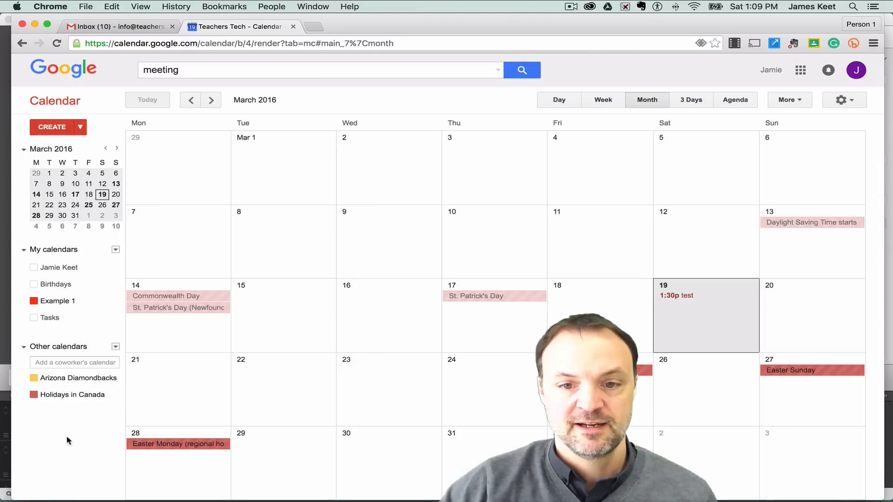
key("n")
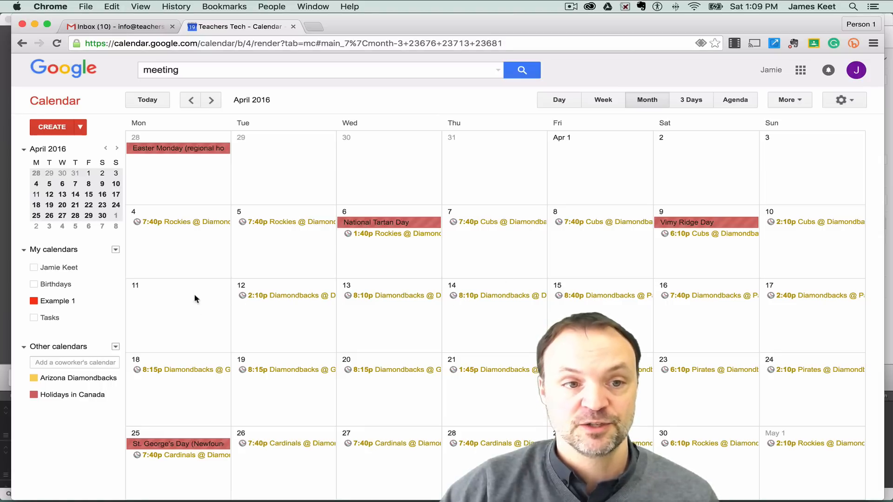
Toggle the Holidays in Canada calendar off and on, ending with both it and Arizona Diamondbacks hidden.
left_click(33, 395)
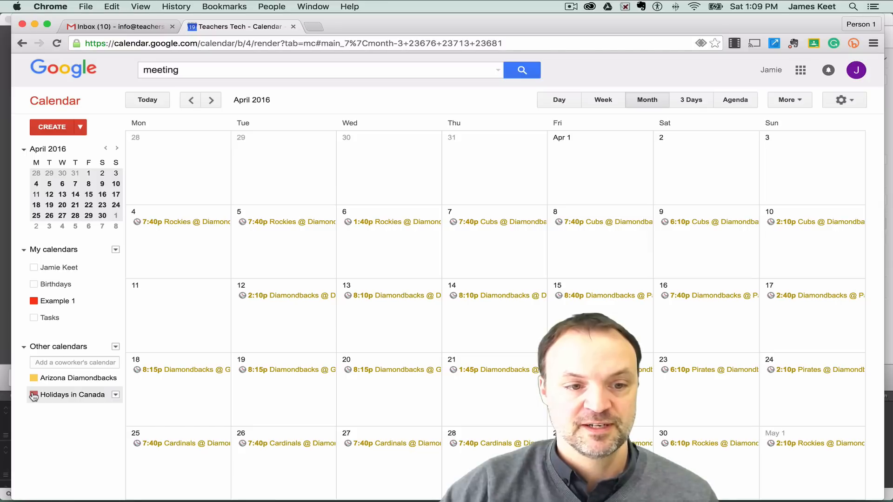
left_click(34, 395)
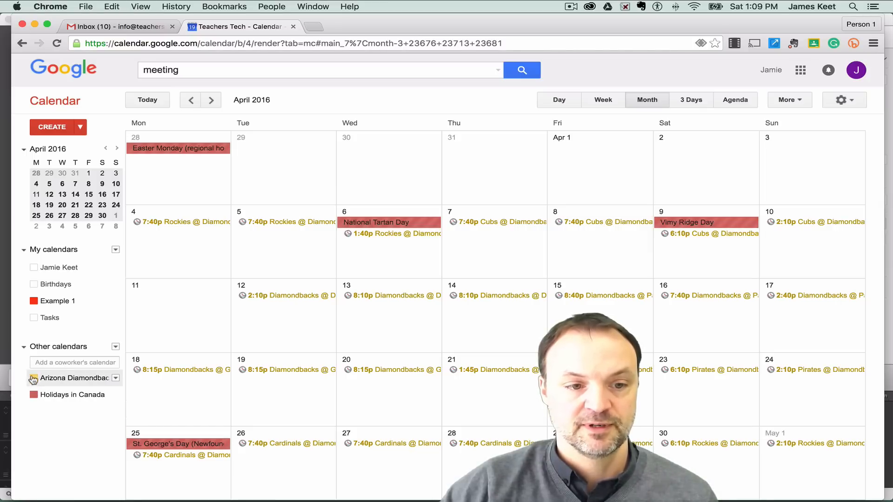
left_click(33, 380)
left_click(33, 395)
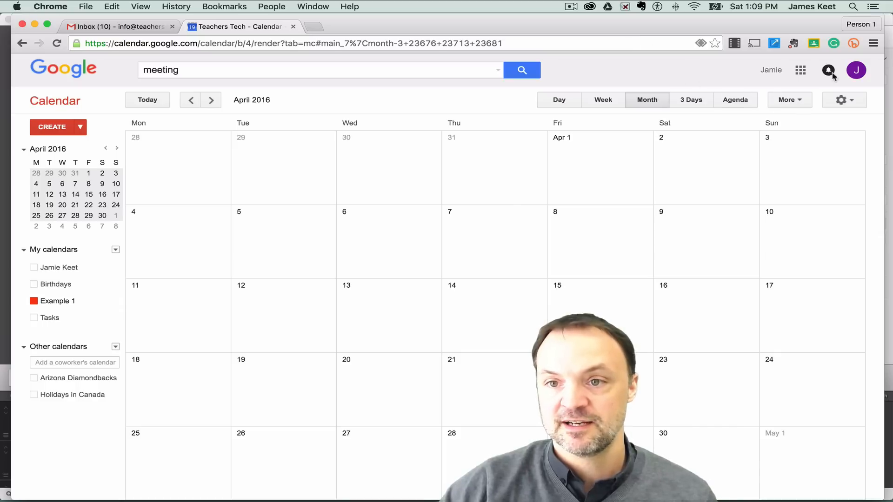
Open the calendar settings and examine the Mobile Setup options and the experimental Labs features.
left_click(850, 99)
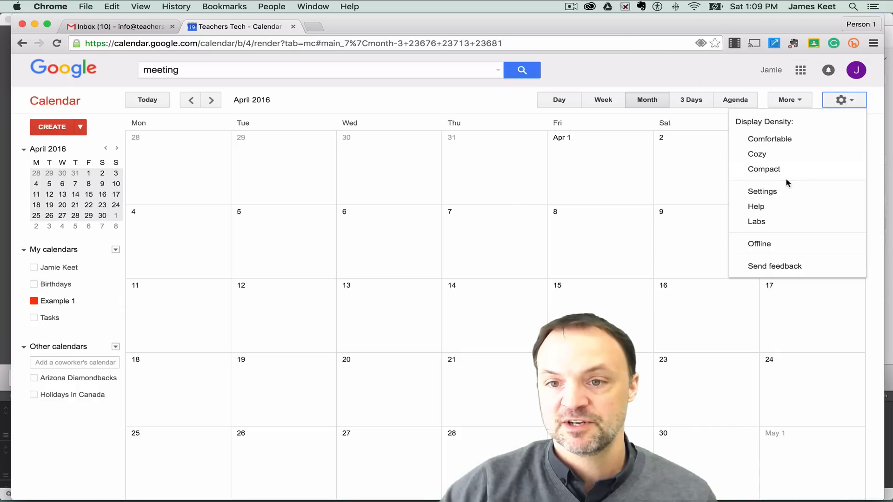
left_click(777, 195)
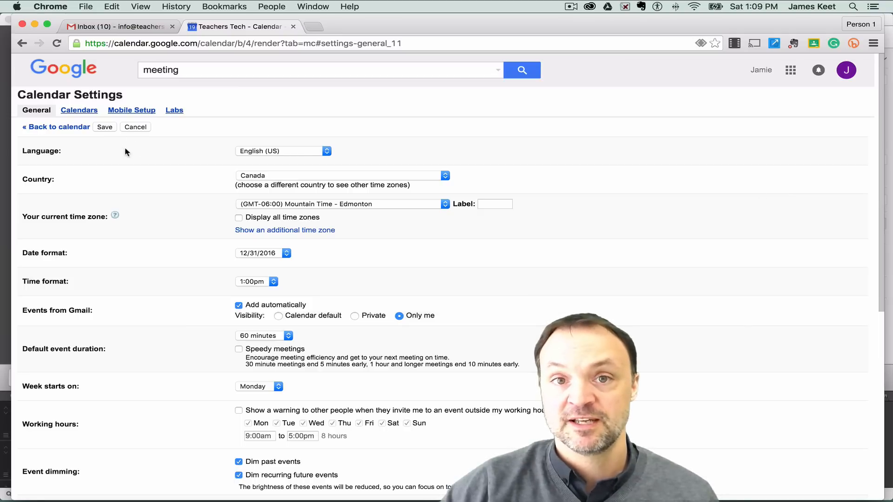
left_click(132, 111)
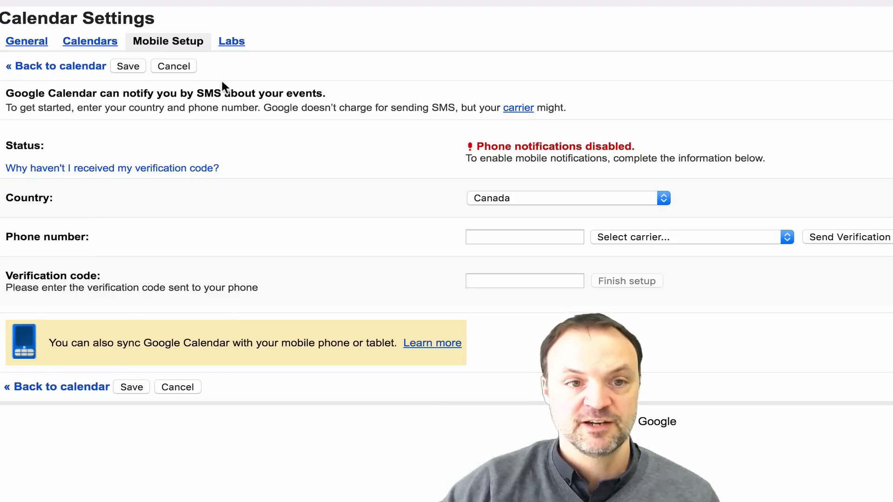
left_click(237, 42)
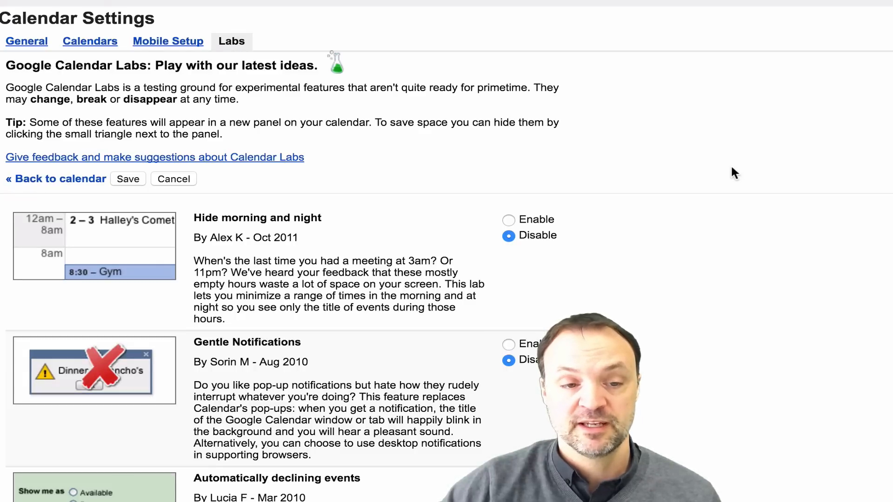
scroll(732, 169, "down", 6)
scroll(654, 389, "down", 5)
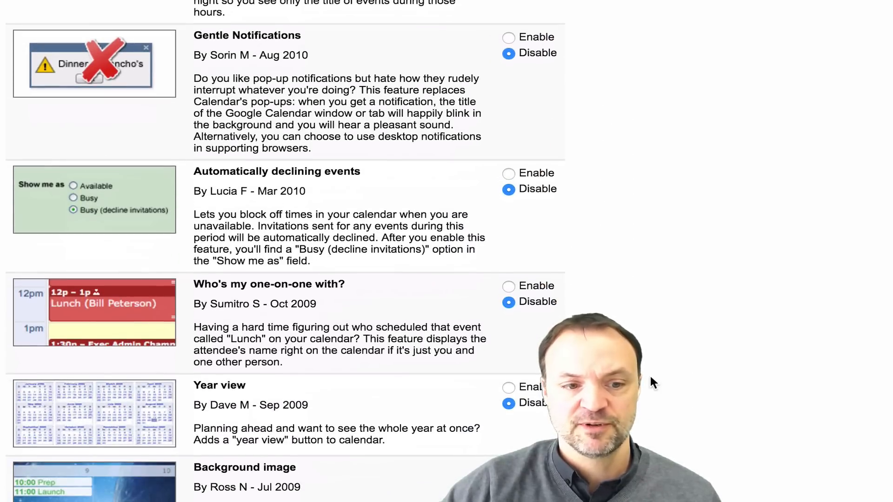
scroll(653, 389, "up", 7)
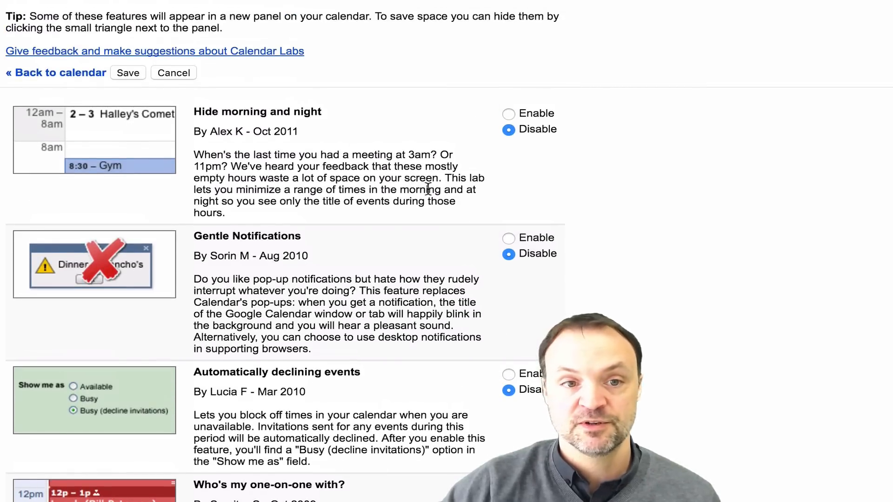
scroll(414, 24, "up", 3)
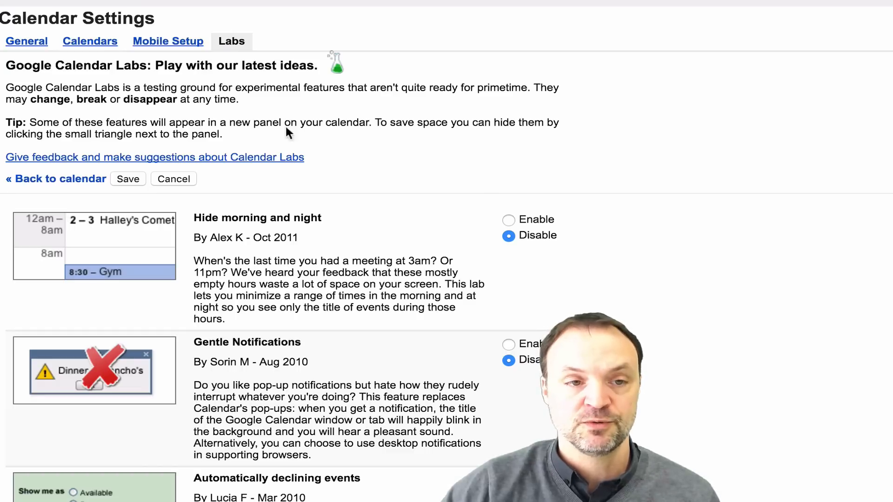
Look through the general calendar settings, from language and time zone to default view and weather.
left_click(28, 42)
scroll(240, 250, "down", 5)
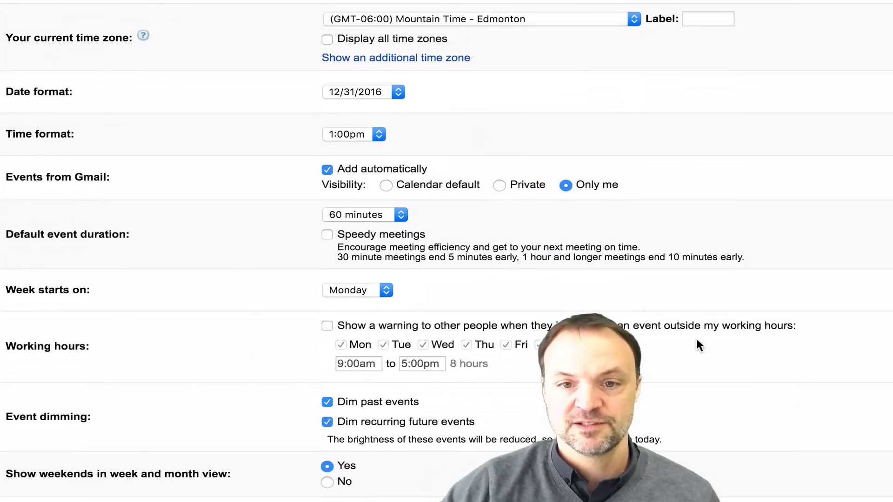
scroll(696, 343, "down", 4)
scroll(702, 349, "down", 5)
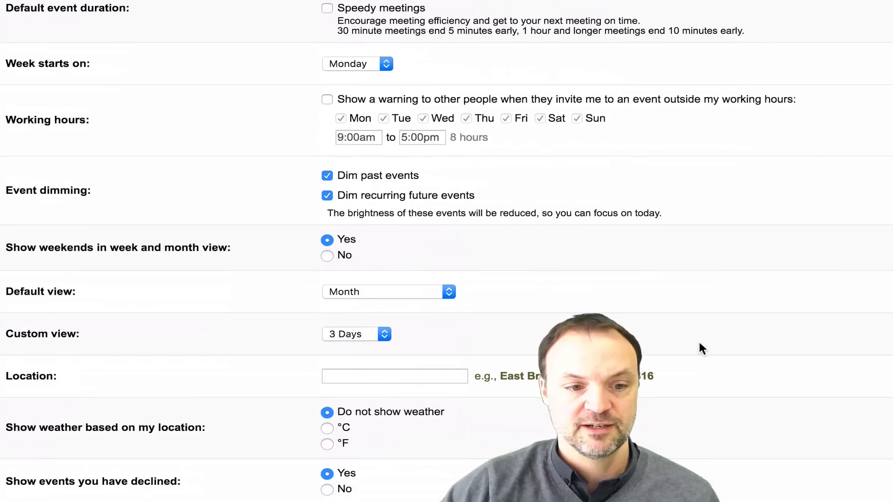
scroll(685, 380, "up", 7)
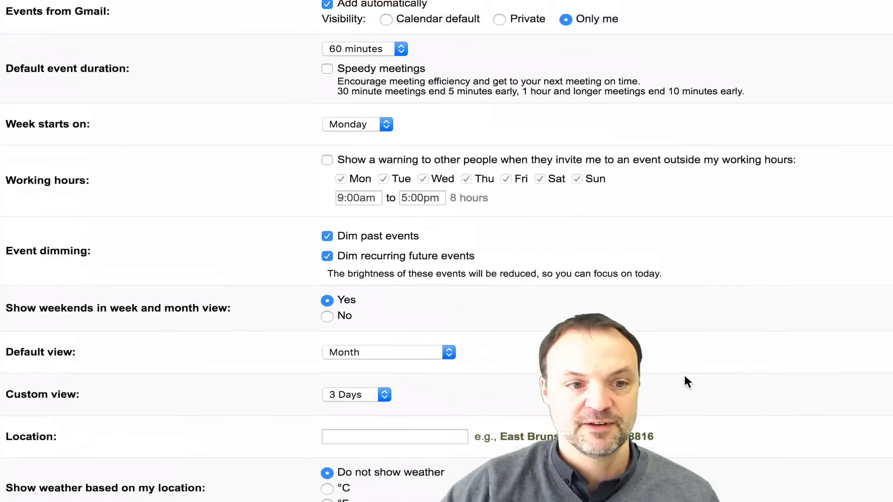
scroll(733, 252, "up", 5)
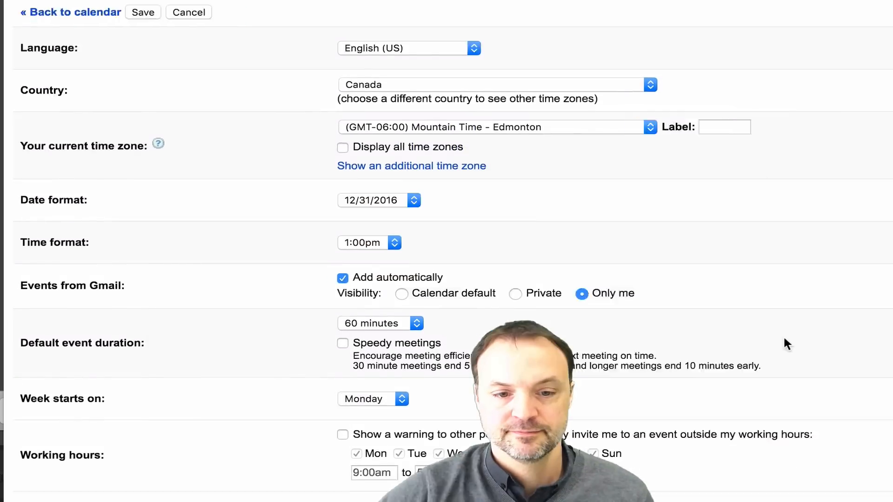
Set the calendar location to New York, NY, show its weather in °F, and save the general settings.
scroll(787, 345, "down", 12)
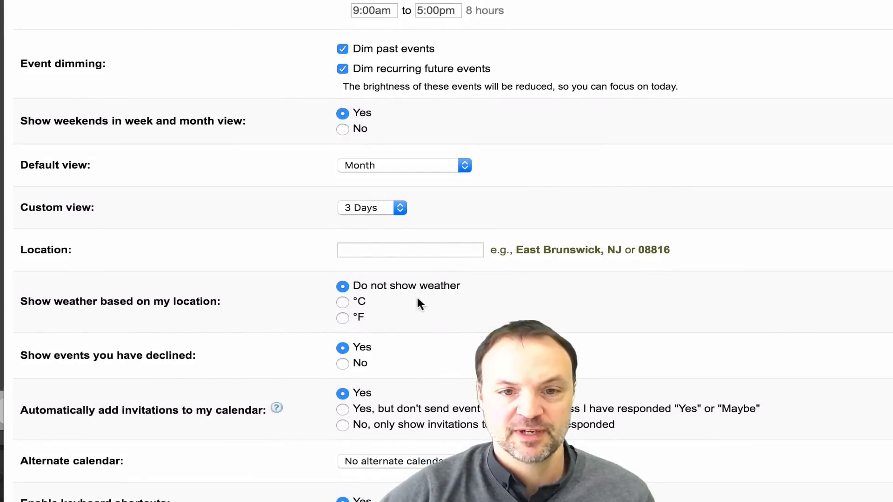
left_click(404, 252)
type("New Y")
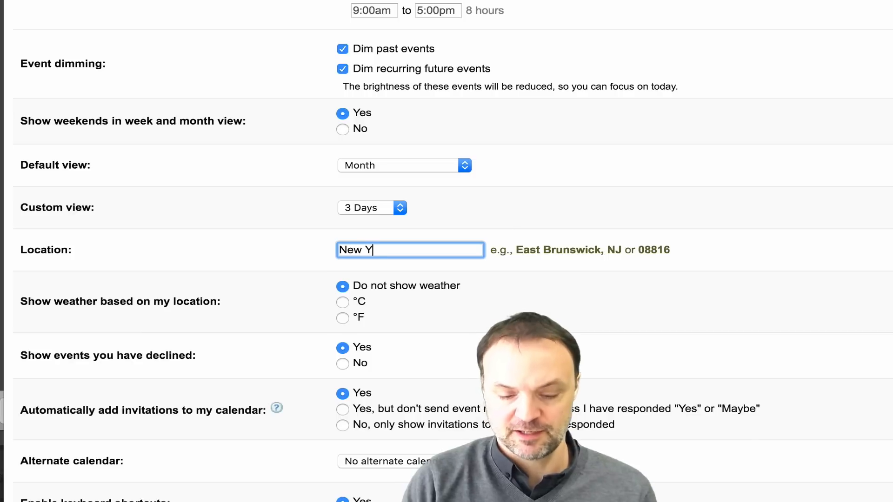
type("ork, NHY")
key("BackSpace")
key("BackSpace")
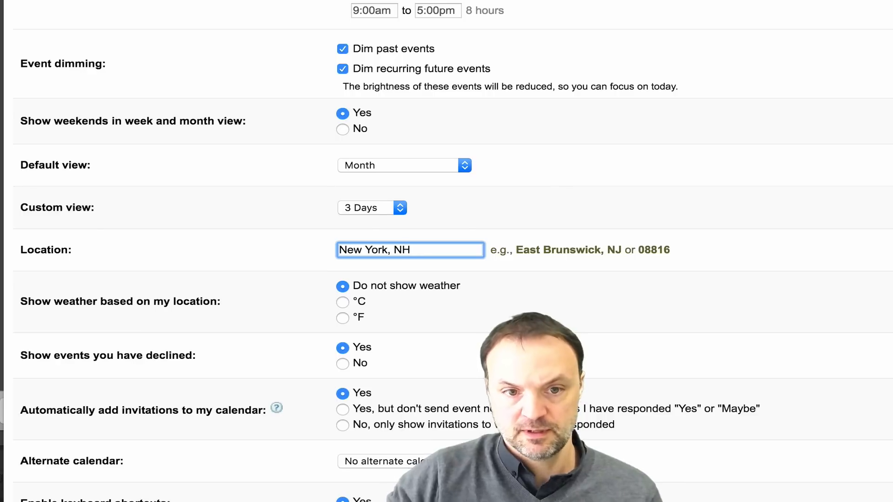
type("Y")
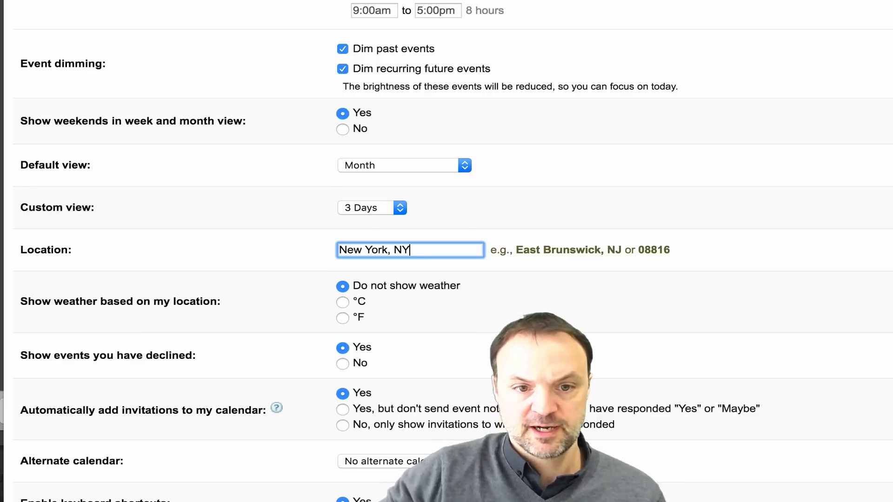
left_click(343, 316)
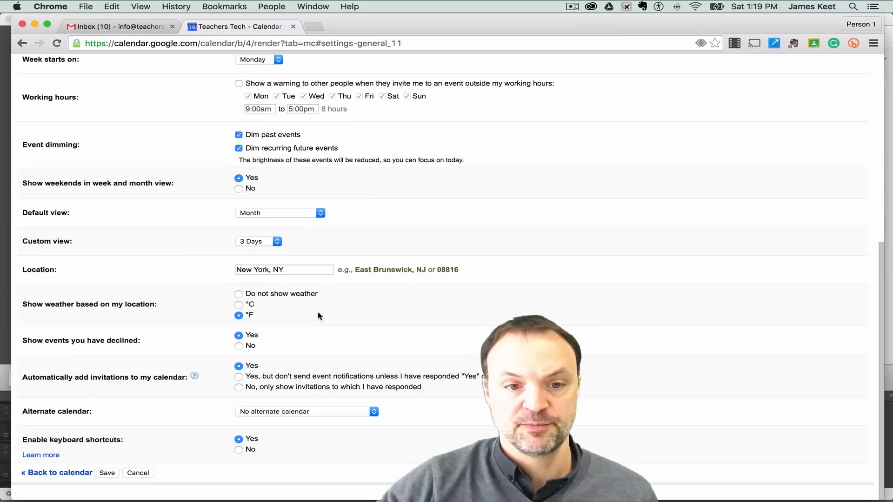
left_click(107, 472)
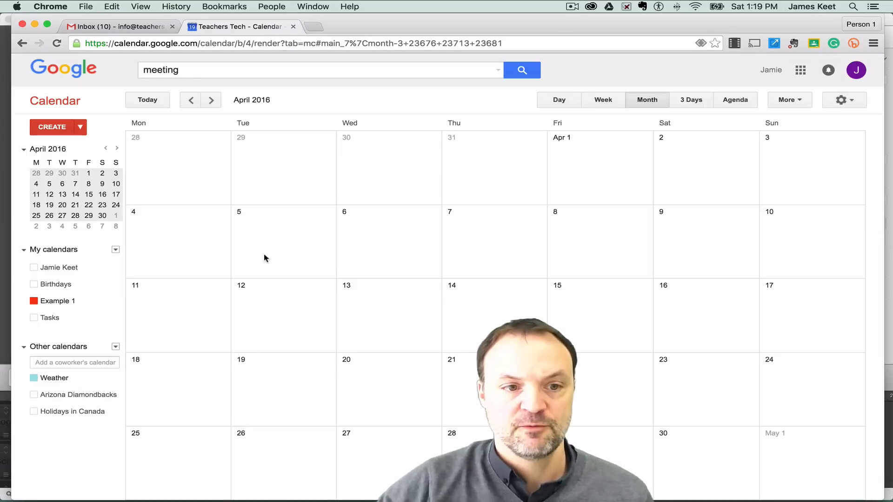
Show the account owner's personal calendar and the Birthdays calendar alongside Example 1.
left_click(34, 268)
left_click(33, 284)
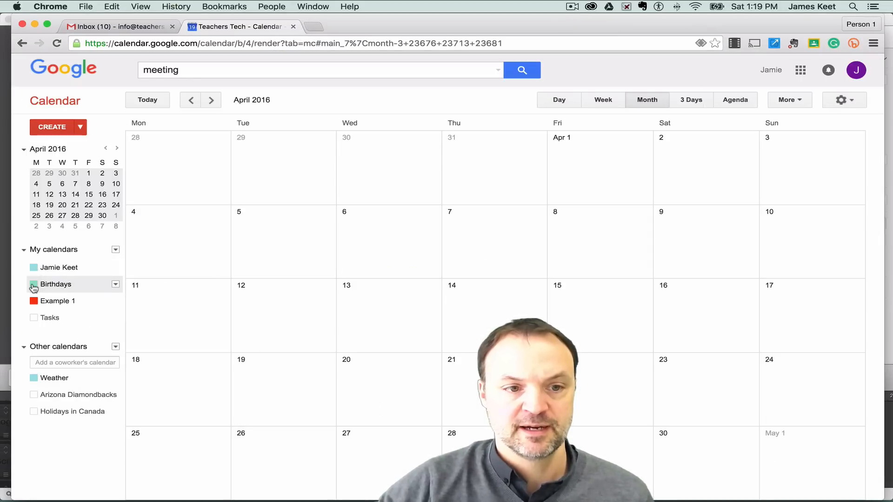
left_click(33, 301)
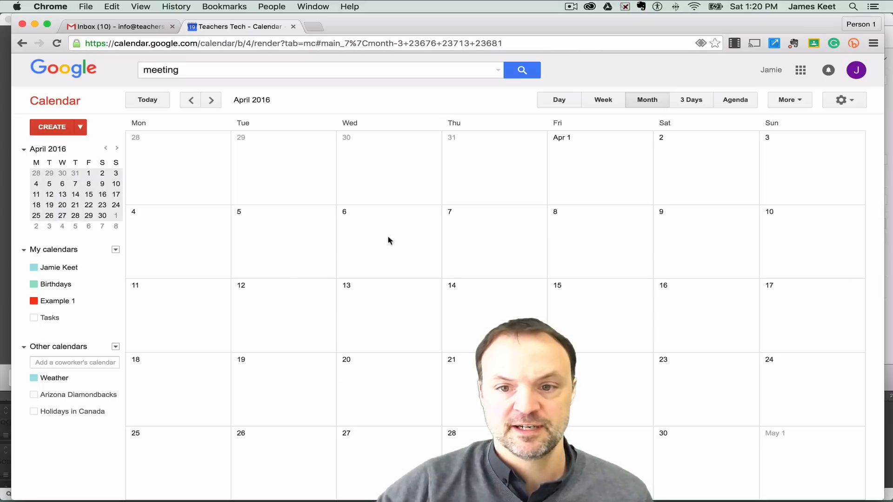
Browse ahead through the months to June 2016 in the month view.
scroll(487, 313, "down", 1)
scroll(488, 313, "down", 1)
scroll(487, 313, "up", 1)
scroll(487, 313, "down", 1)
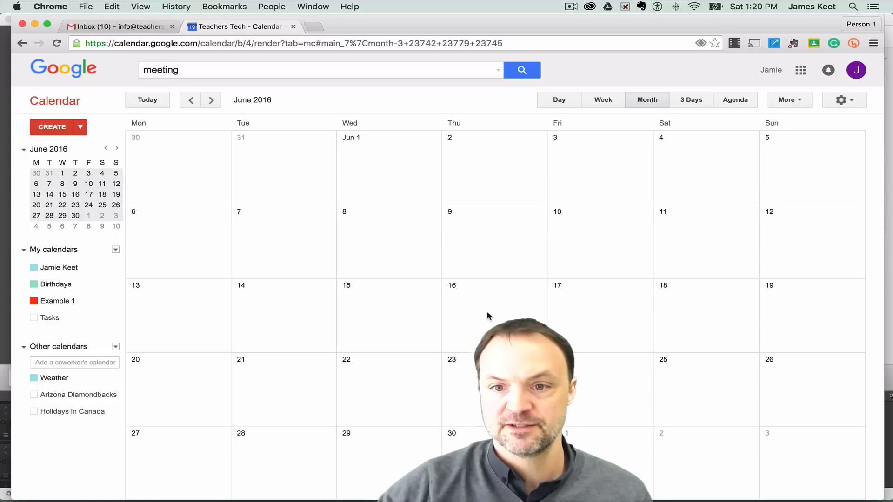
Return the month view to the current month and check the weather forecast for March 19.
left_click(192, 100)
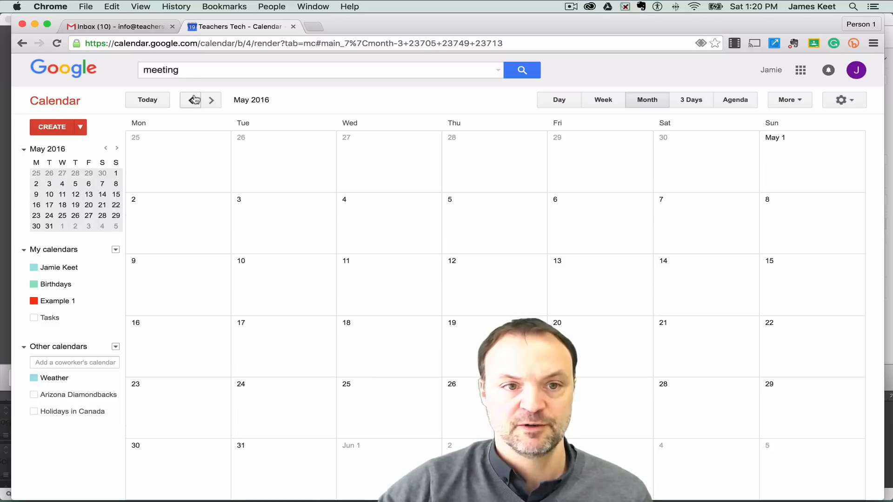
left_click(139, 103)
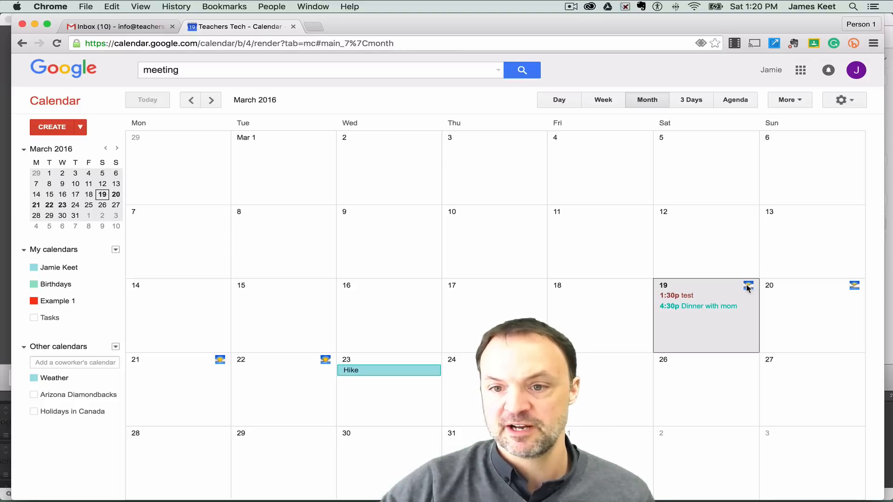
mouse_move(751, 302)
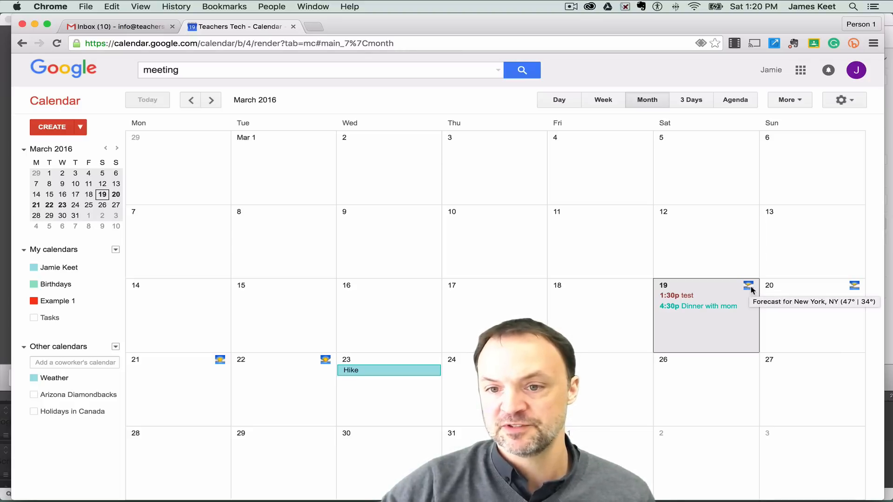
left_click(749, 288)
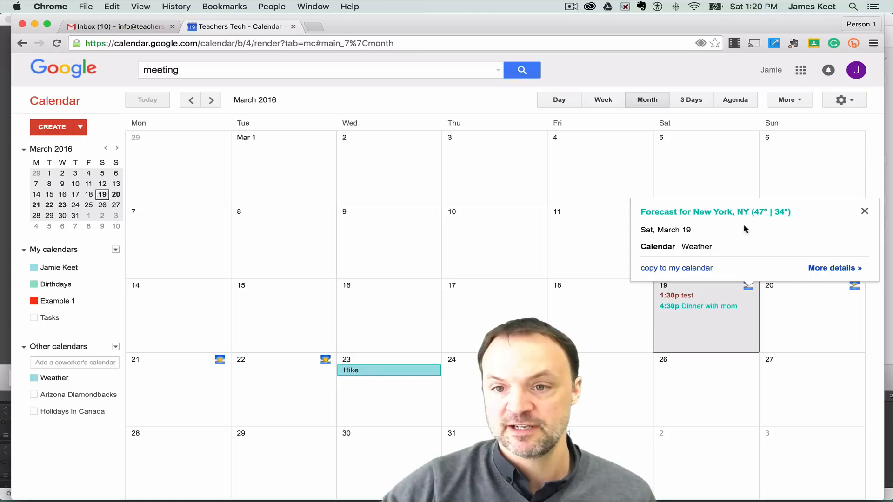
left_click(864, 212)
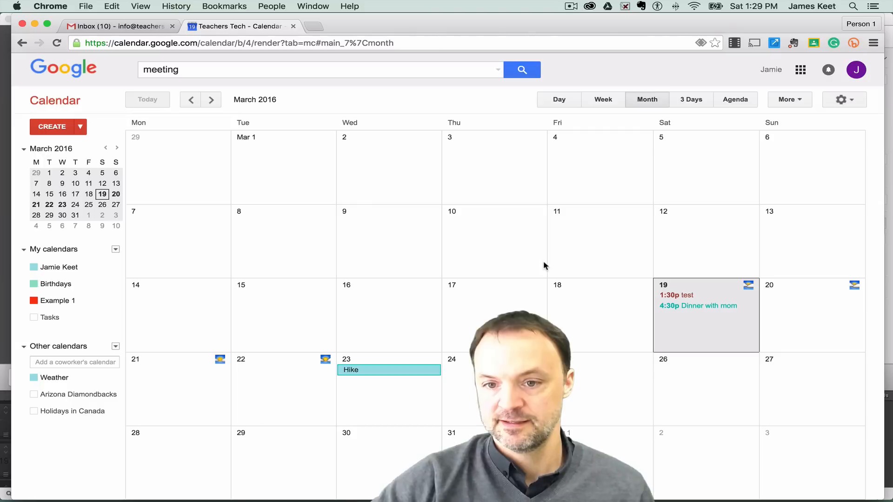
Look over the general settings and the calendar list settings, and save to return to the month view.
left_click(843, 99)
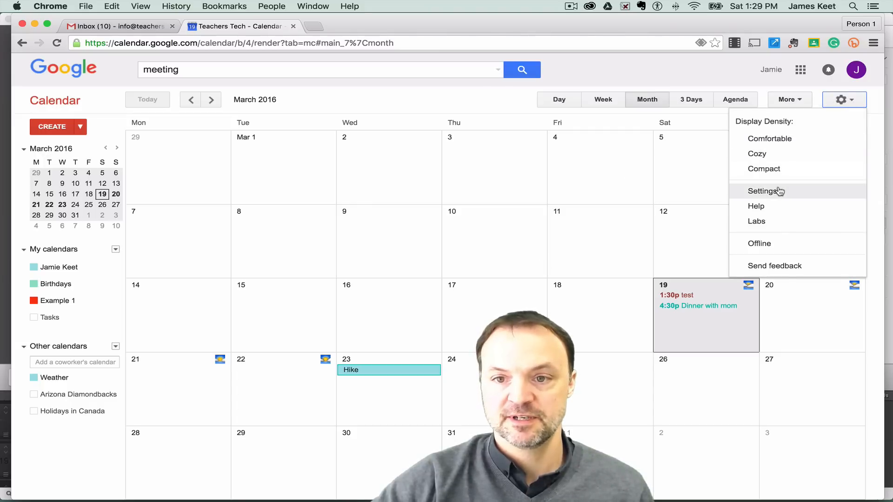
left_click(763, 191)
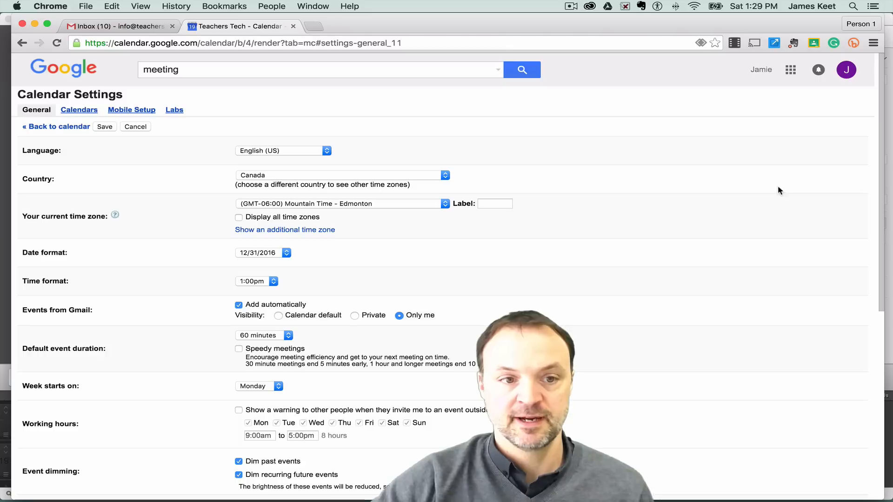
left_click(79, 110)
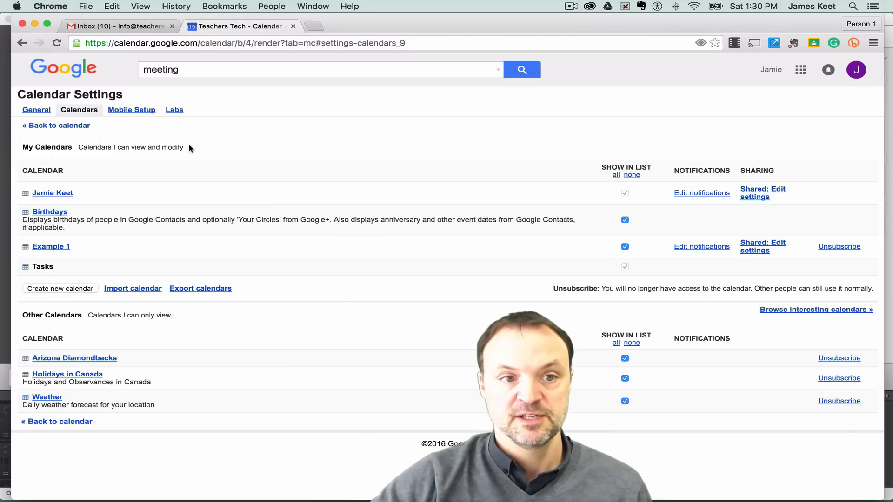
left_click(45, 115)
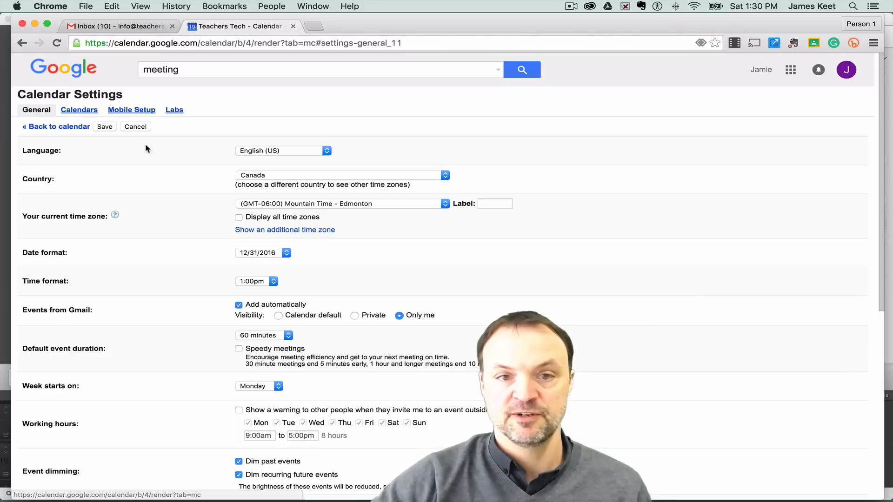
left_click(105, 129)
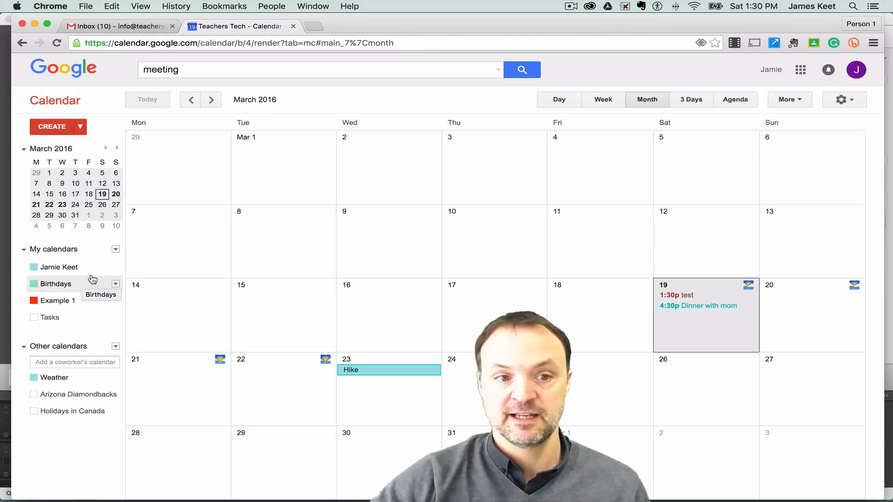
Display only the account owner's personal calendar and delete the Hike event on March 23.
left_click(116, 268)
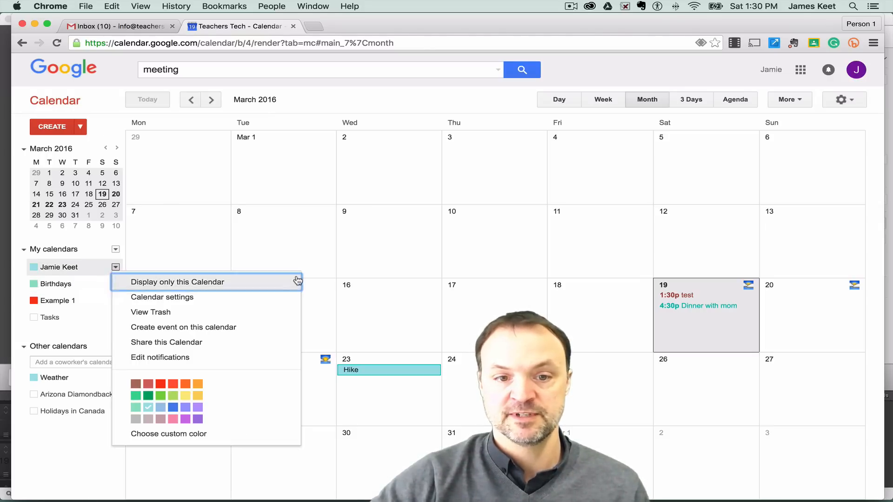
left_click(294, 282)
left_click(414, 370)
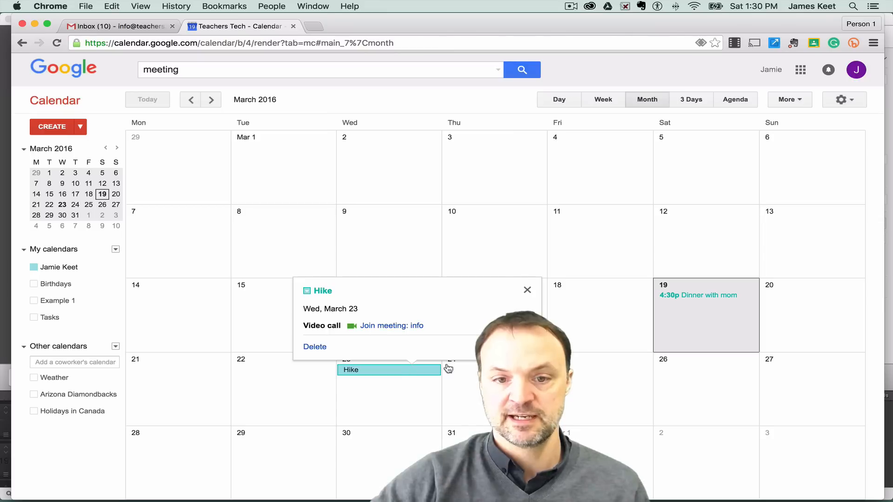
left_click(315, 347)
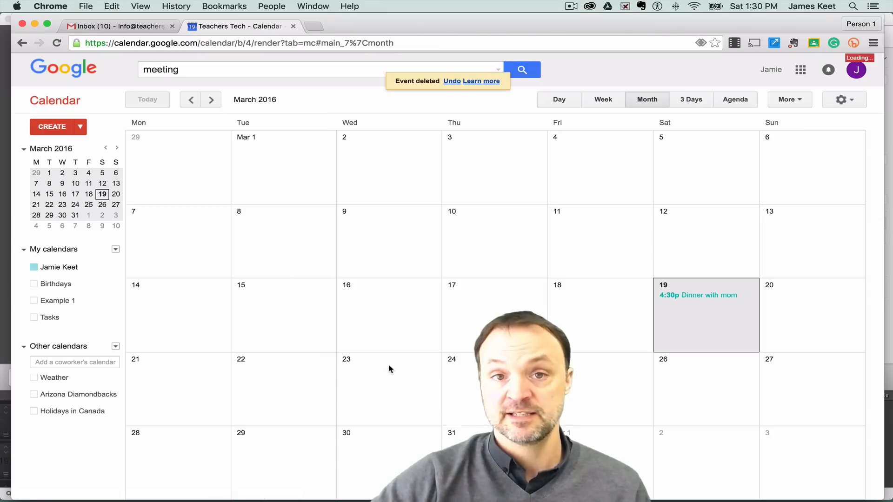
Restore the deleted Hike event from the trash of the account owner's personal calendar.
left_click(86, 269)
left_click(115, 269)
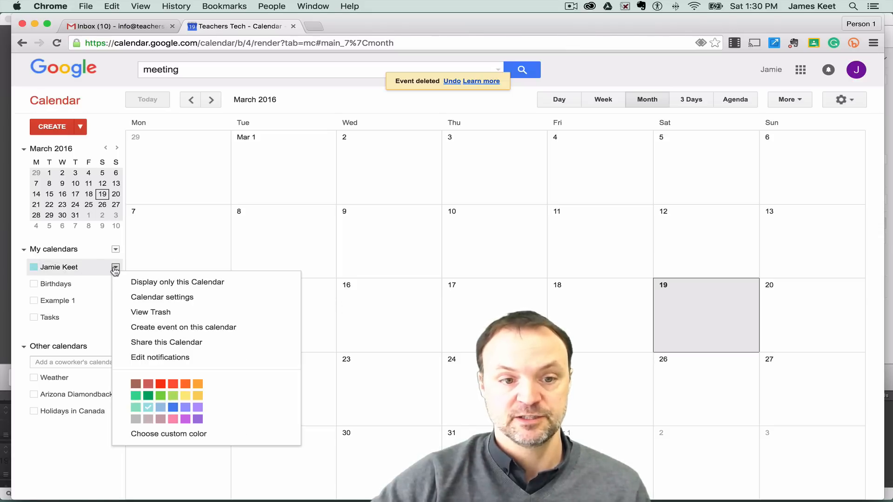
left_click(171, 313)
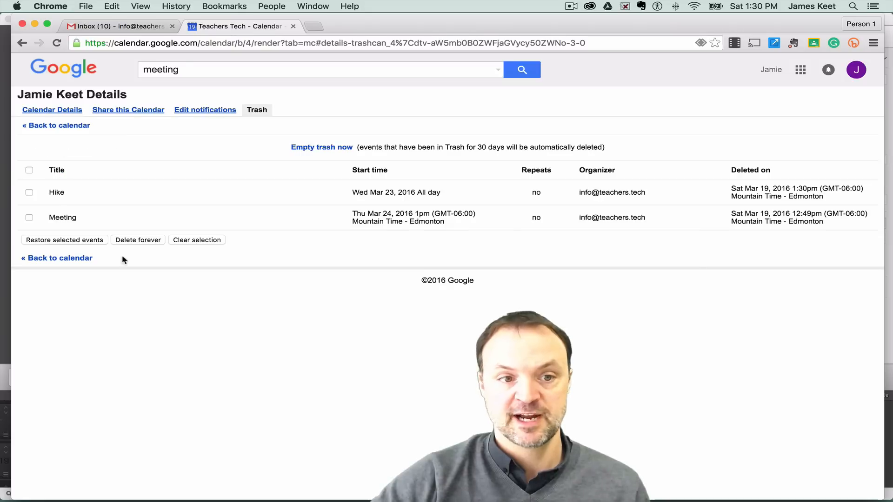
left_click(29, 193)
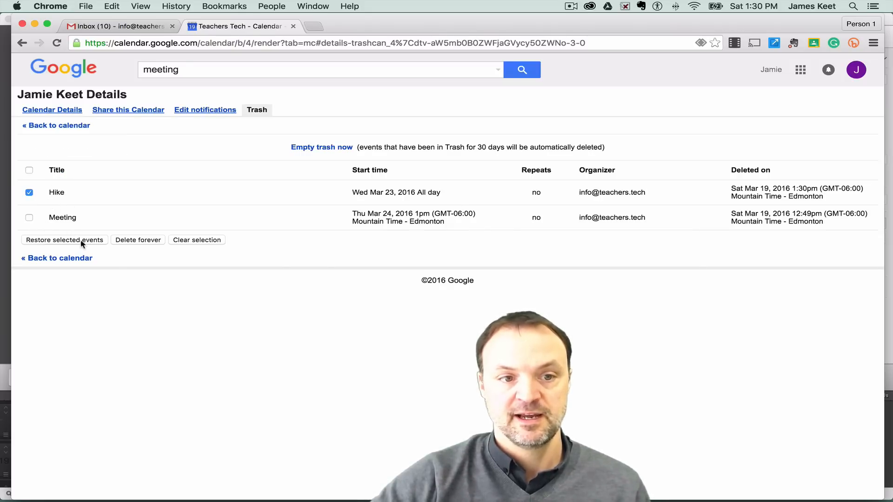
left_click(93, 240)
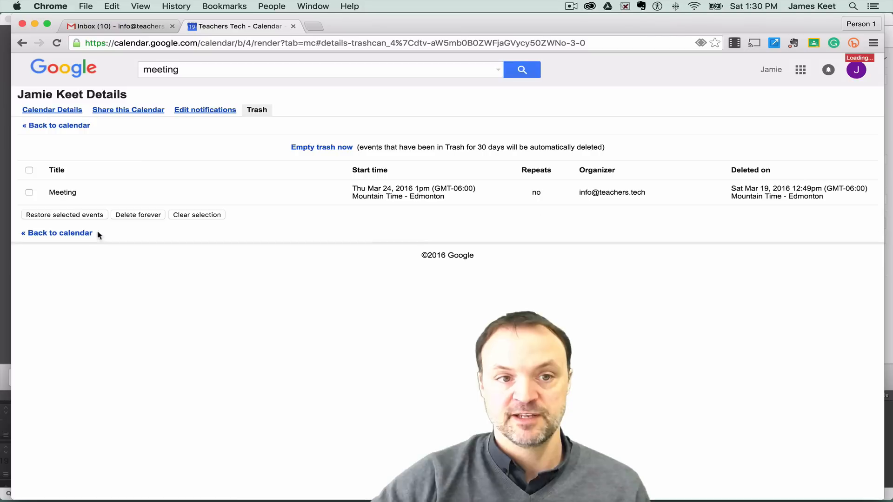
Go back to the calendar and show the owner's personal calendar again in the March 2016 month view.
left_click(72, 125)
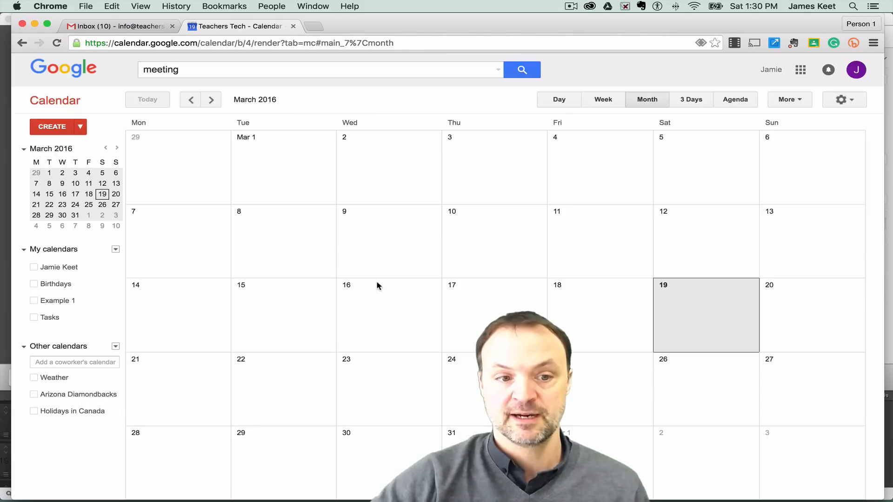
scroll(377, 281, "down", 1)
left_click(34, 269)
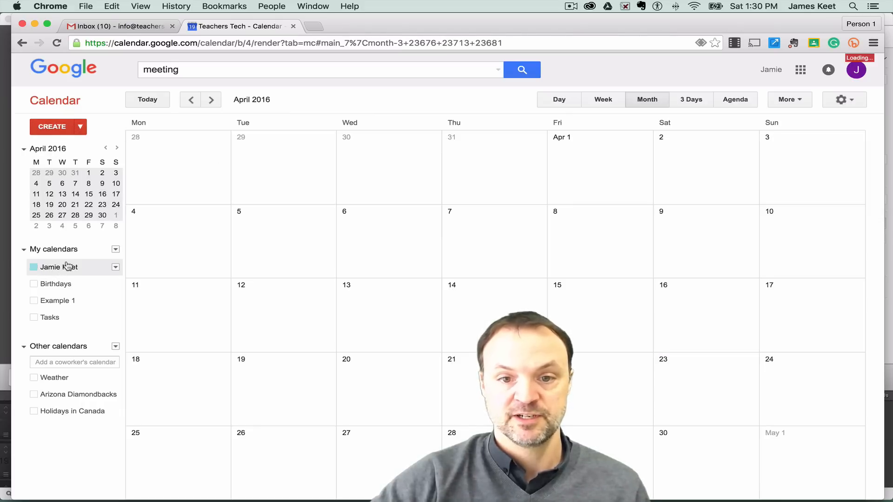
scroll(411, 260, "down", 1)
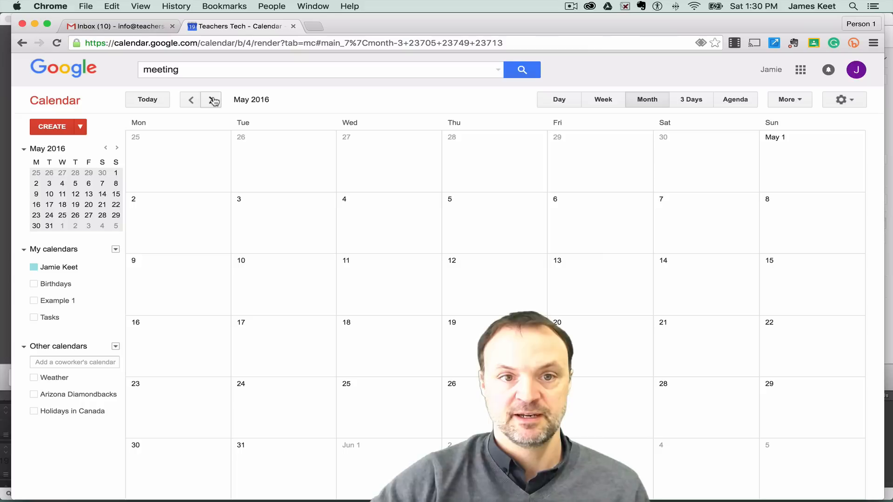
left_click(191, 100)
left_click(191, 101)
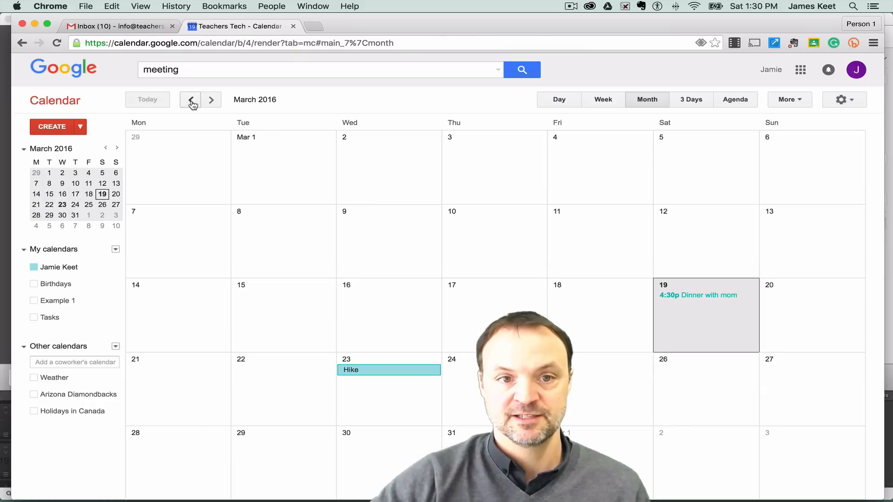